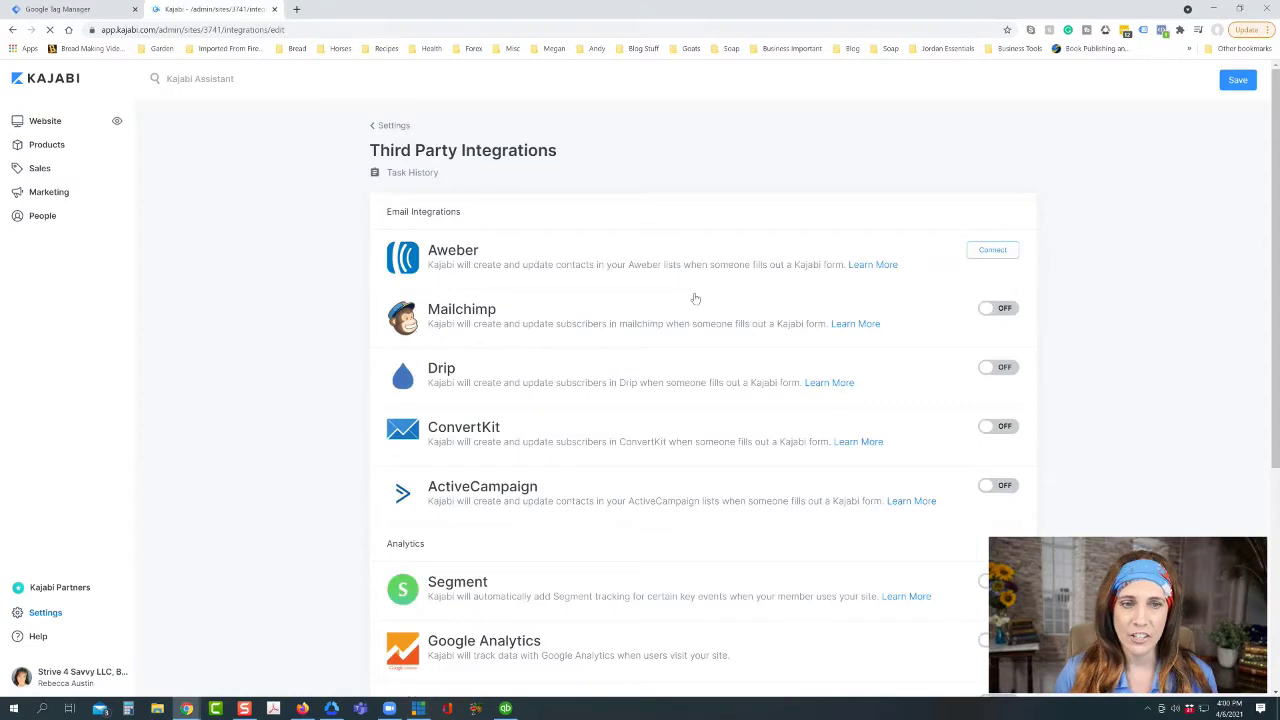
- Switch the Google Analytics integration on and off again, and save the third-party integrations
{"action": "scroll", "coordinate": [690, 300], "scroll_direction": "down", "scroll_amount": 3}
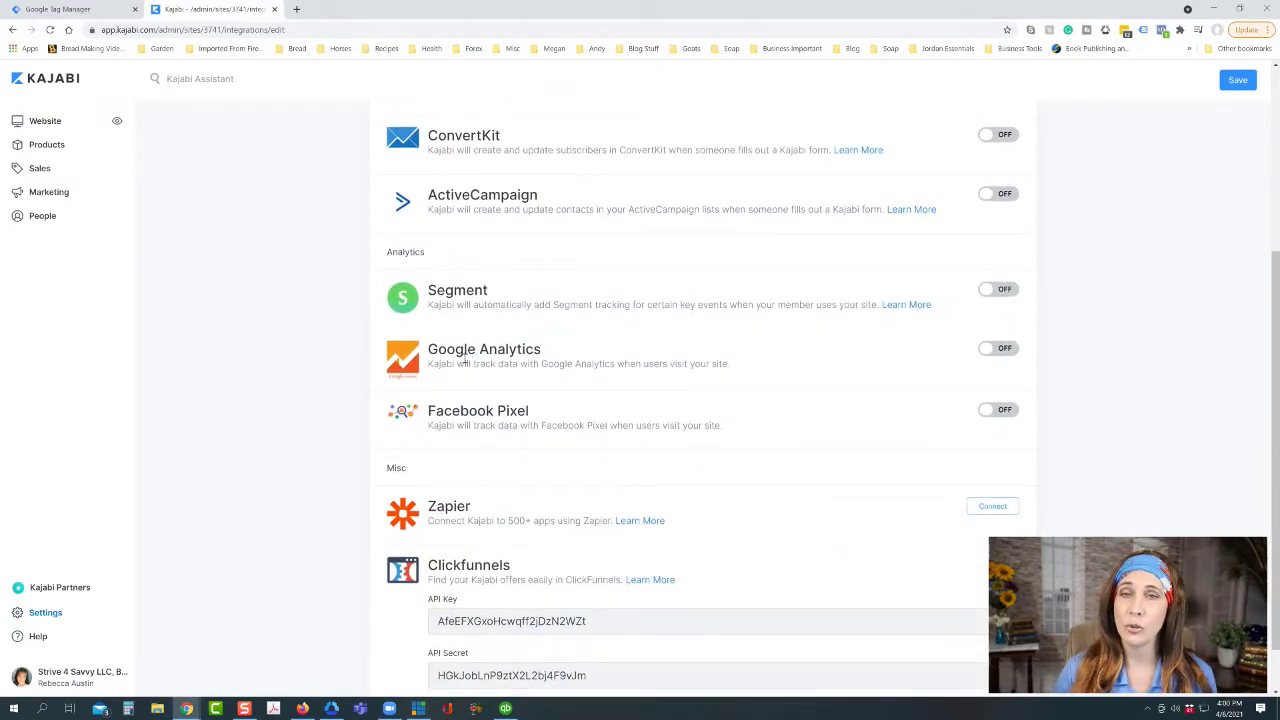
{"action": "left_click", "coordinate": [998, 349]}
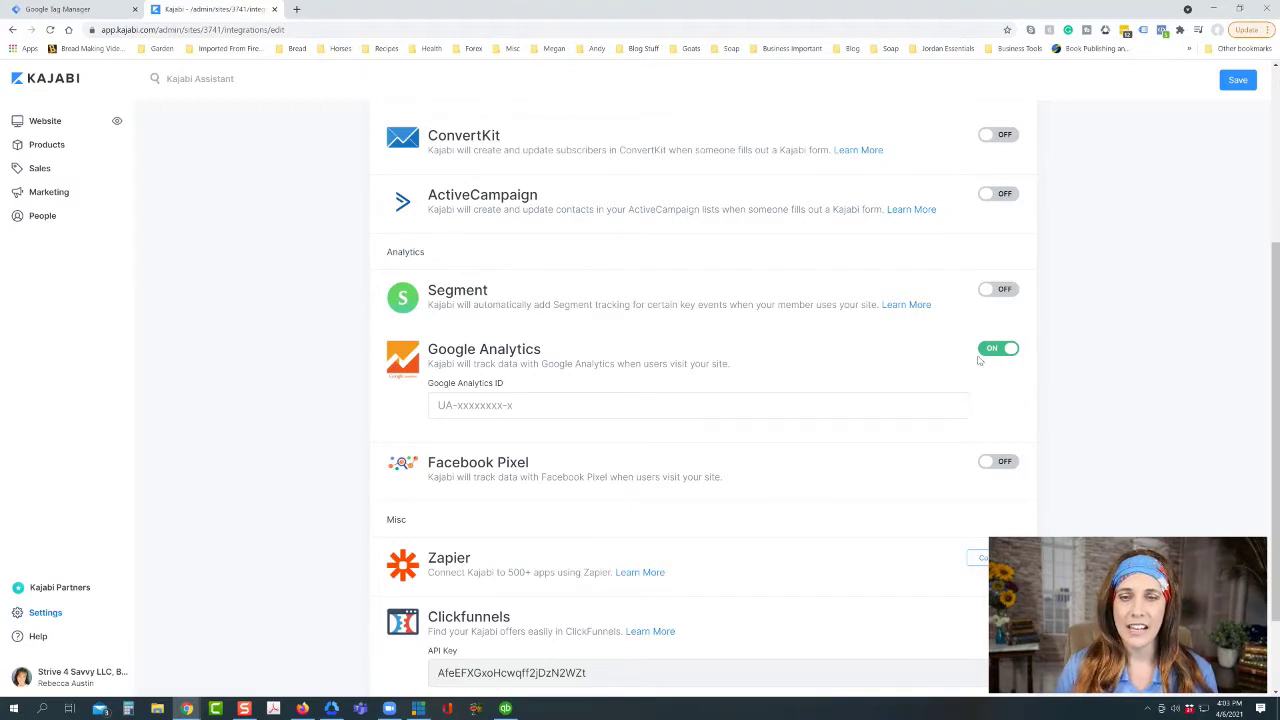
{"action": "left_click", "coordinate": [991, 354]}
{"action": "left_click", "coordinate": [1239, 84]}
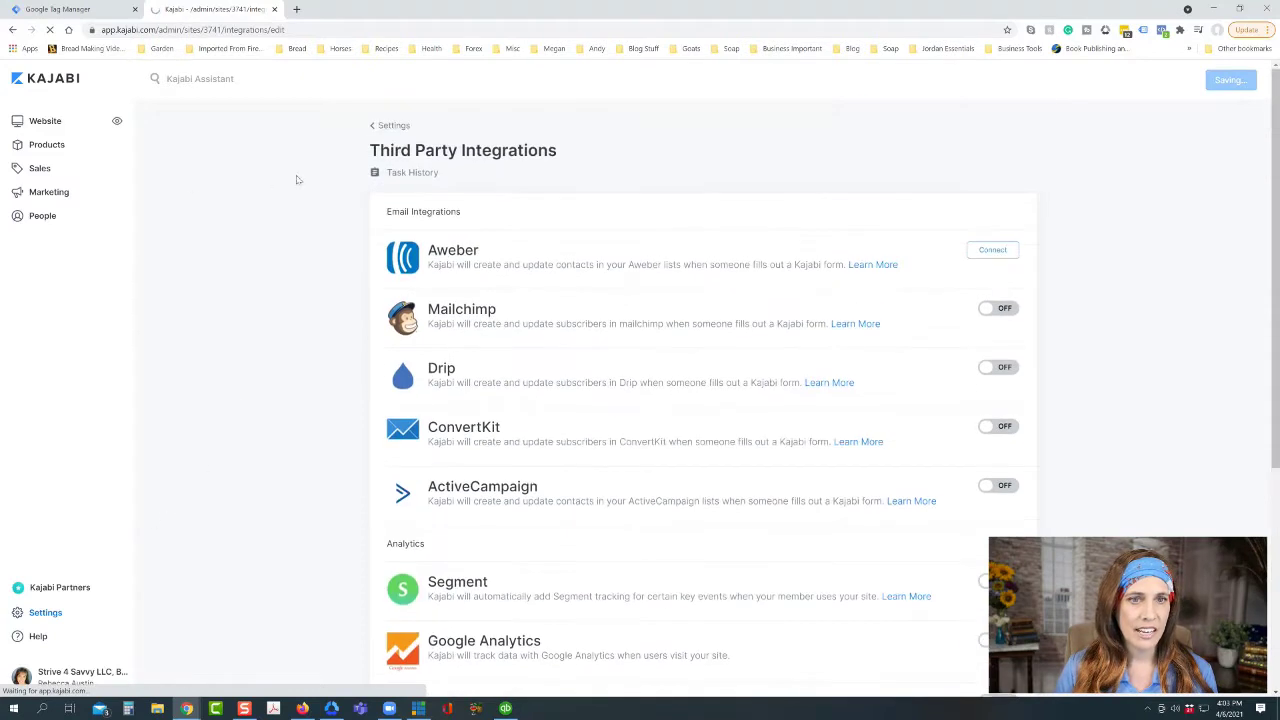
- Open the site details and examine the Google Tag Manager code in the enlarged Header Page Scripts box, selecting the whole script
{"action": "left_click", "coordinate": [396, 126]}
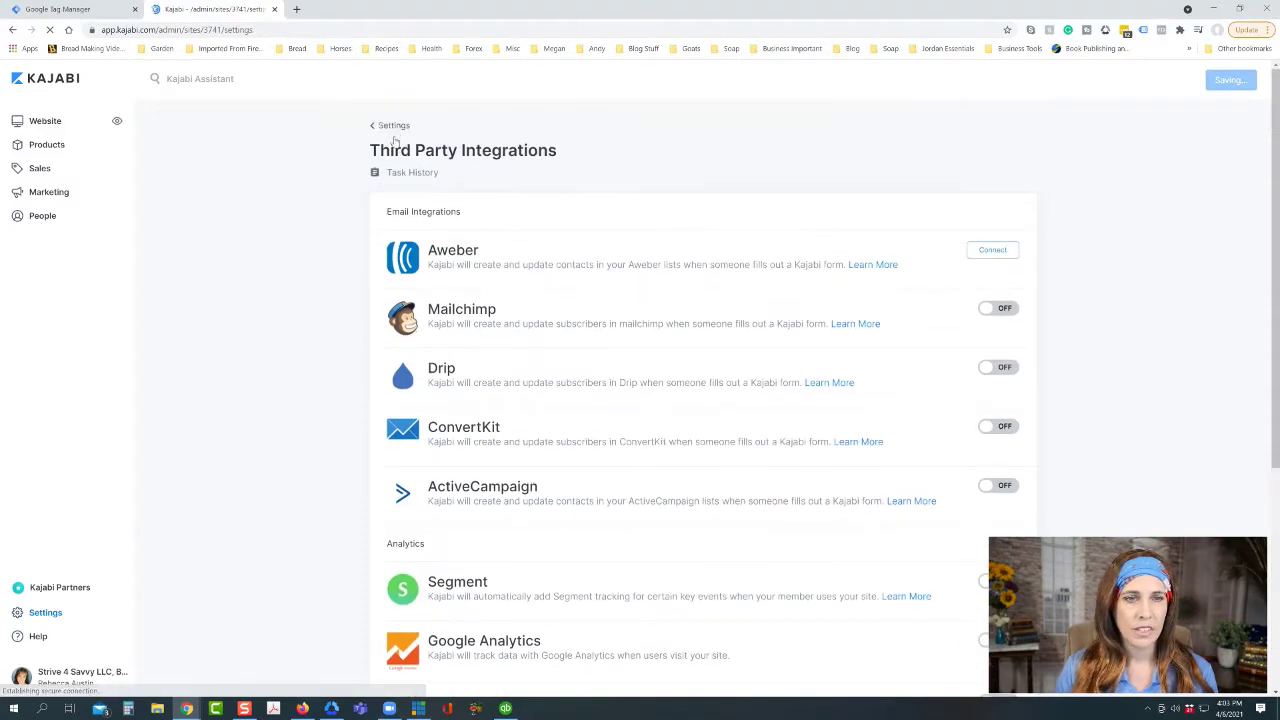
{"action": "left_click", "coordinate": [432, 187]}
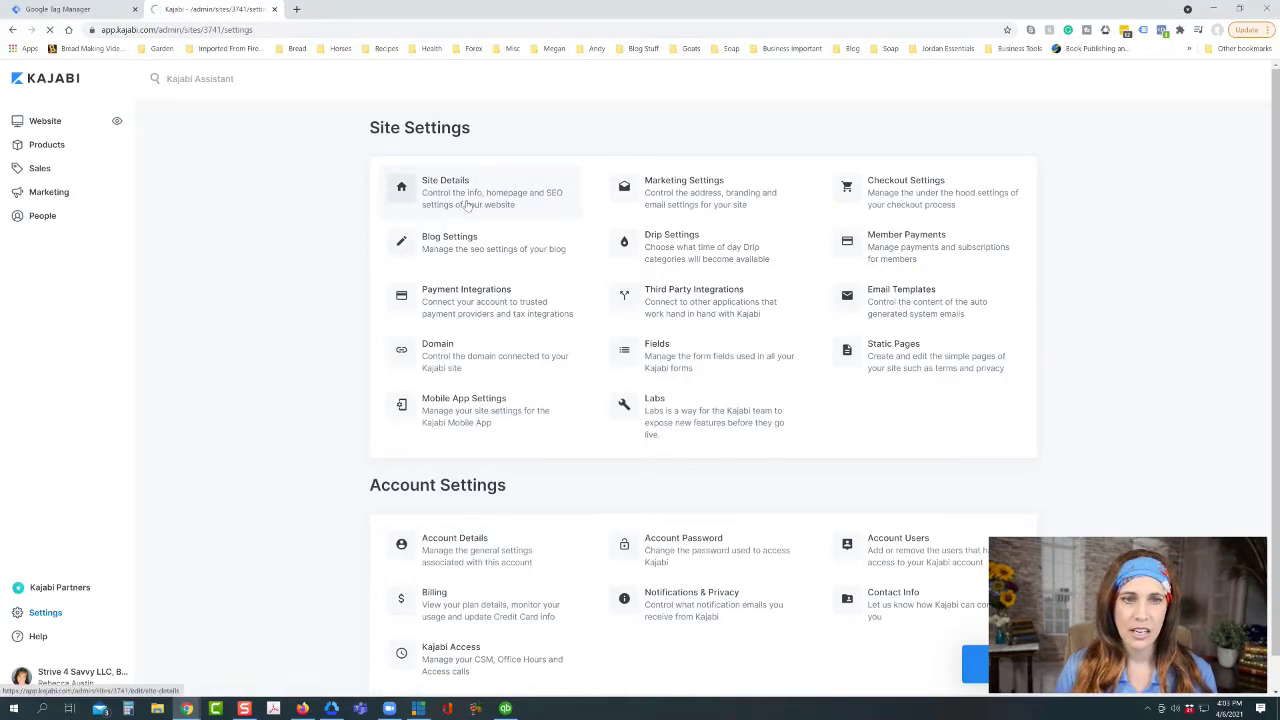
{"action": "scroll", "coordinate": [492, 214], "scroll_direction": "down", "scroll_amount": 7}
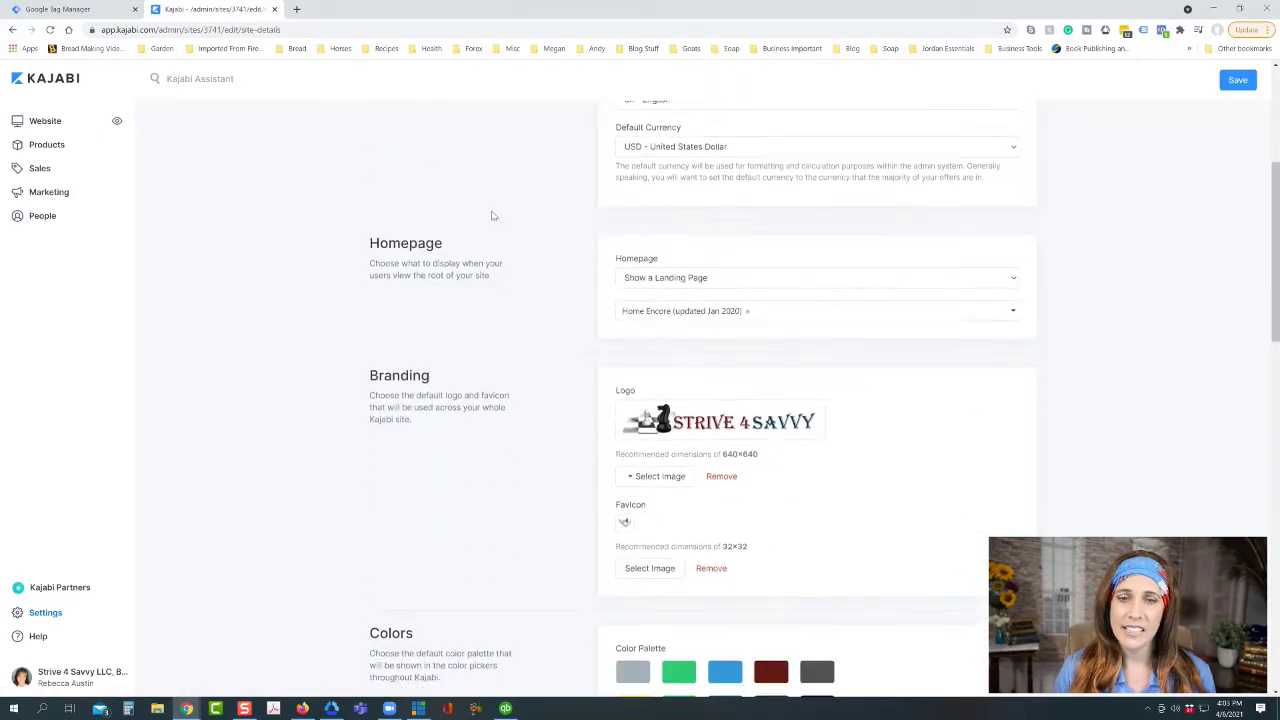
{"action": "scroll", "coordinate": [492, 216], "scroll_direction": "down", "scroll_amount": 6}
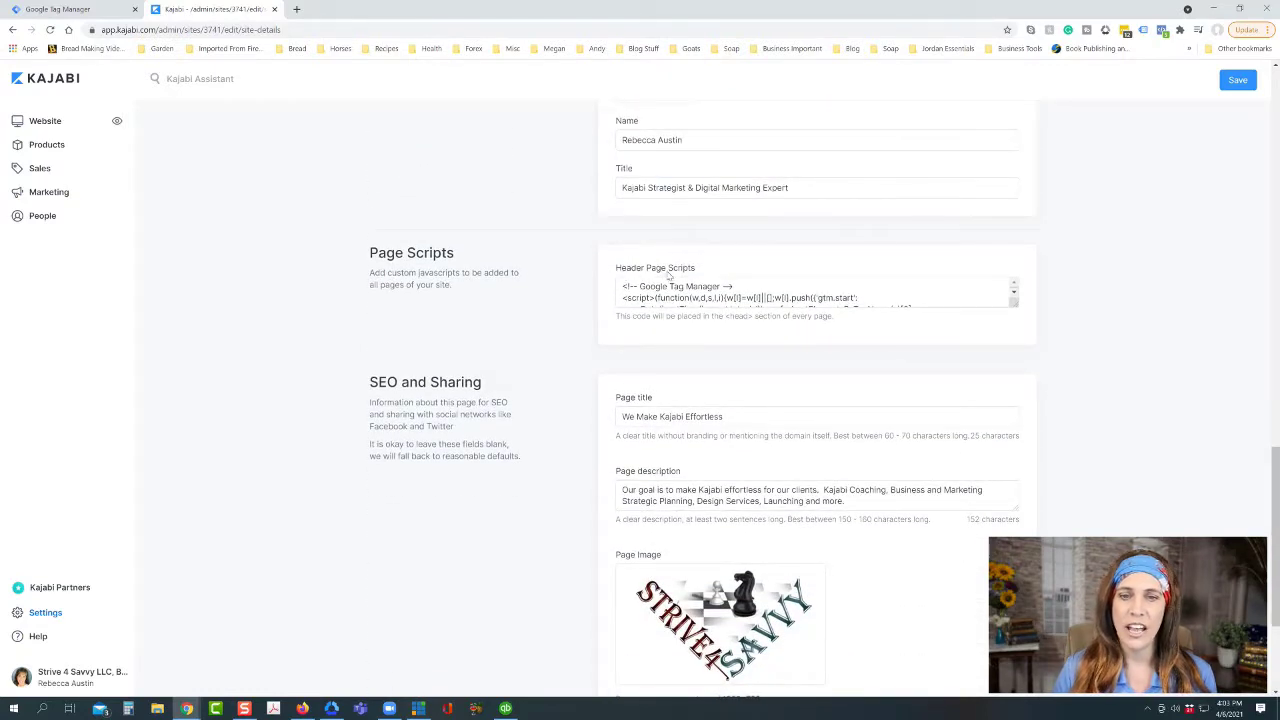
{"action": "left_click_drag", "start_coordinate": [1013, 305], "coordinate": [994, 424]}
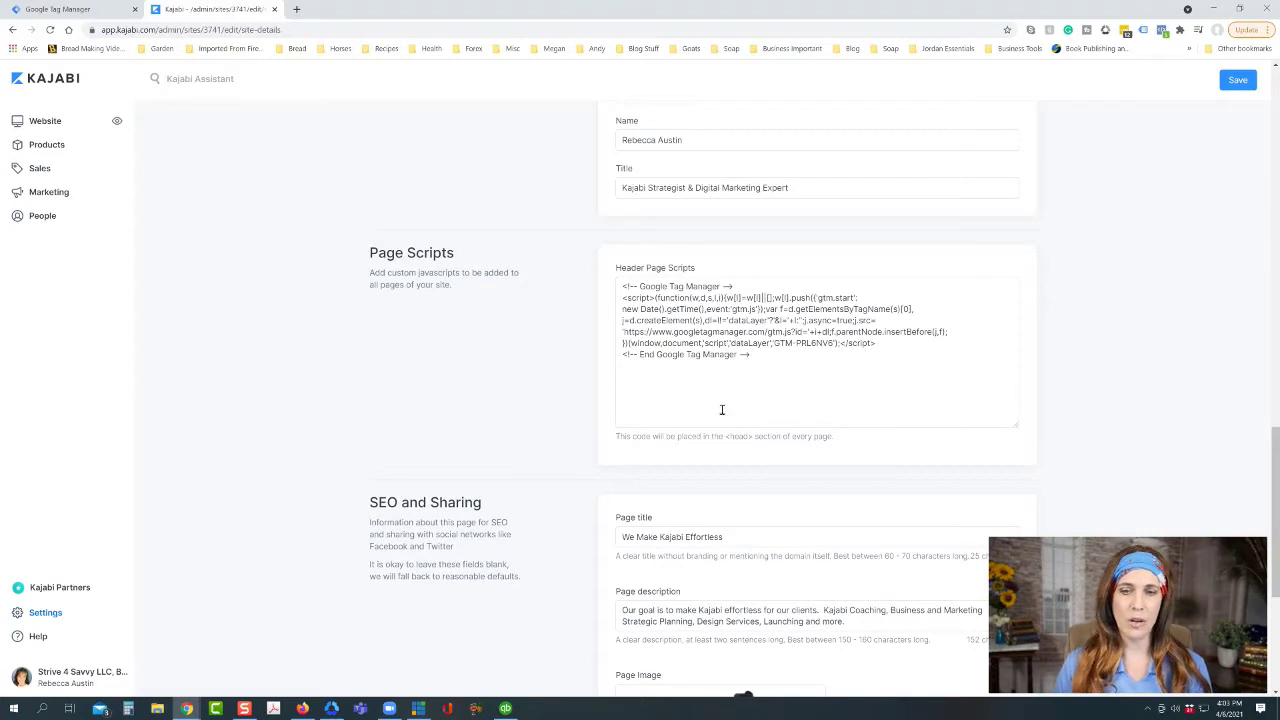
{"action": "left_click", "coordinate": [624, 286]}
{"action": "left_click_drag", "start_coordinate": [623, 287], "coordinate": [768, 364]}
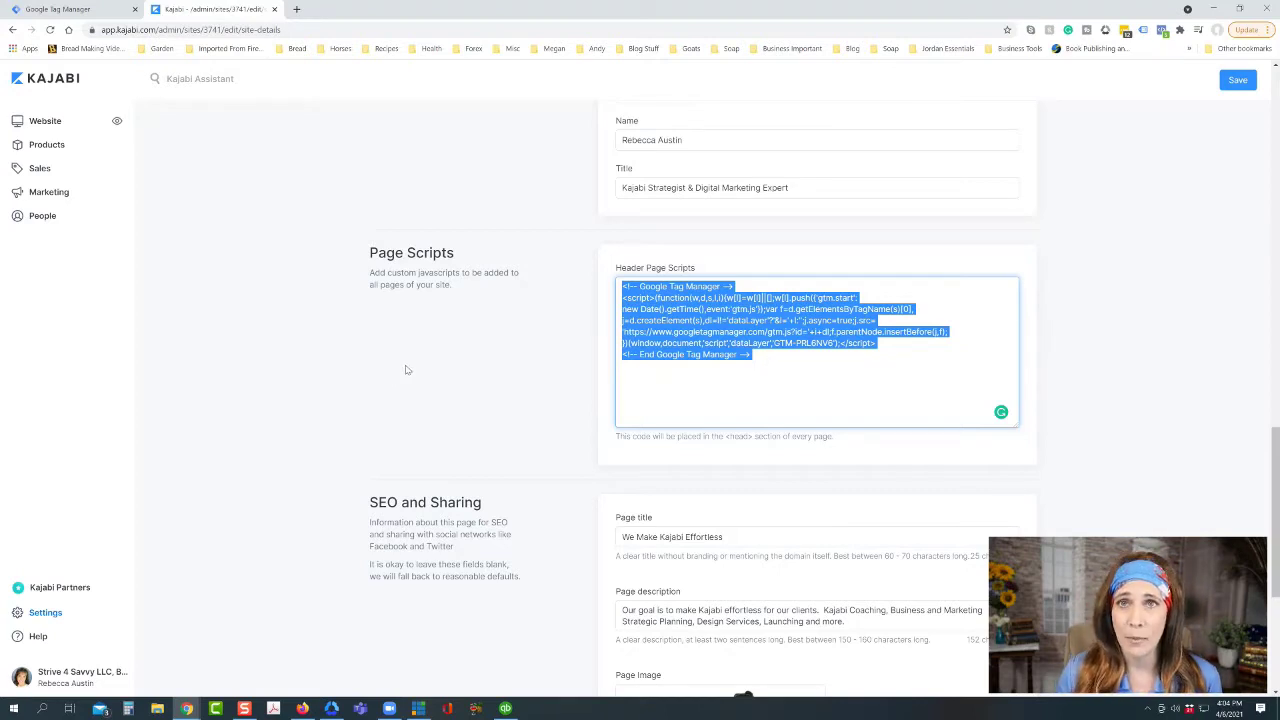
- Switch to Google Tag Manager and go from the current container to the list of all accounts
{"action": "left_click", "coordinate": [60, 9]}
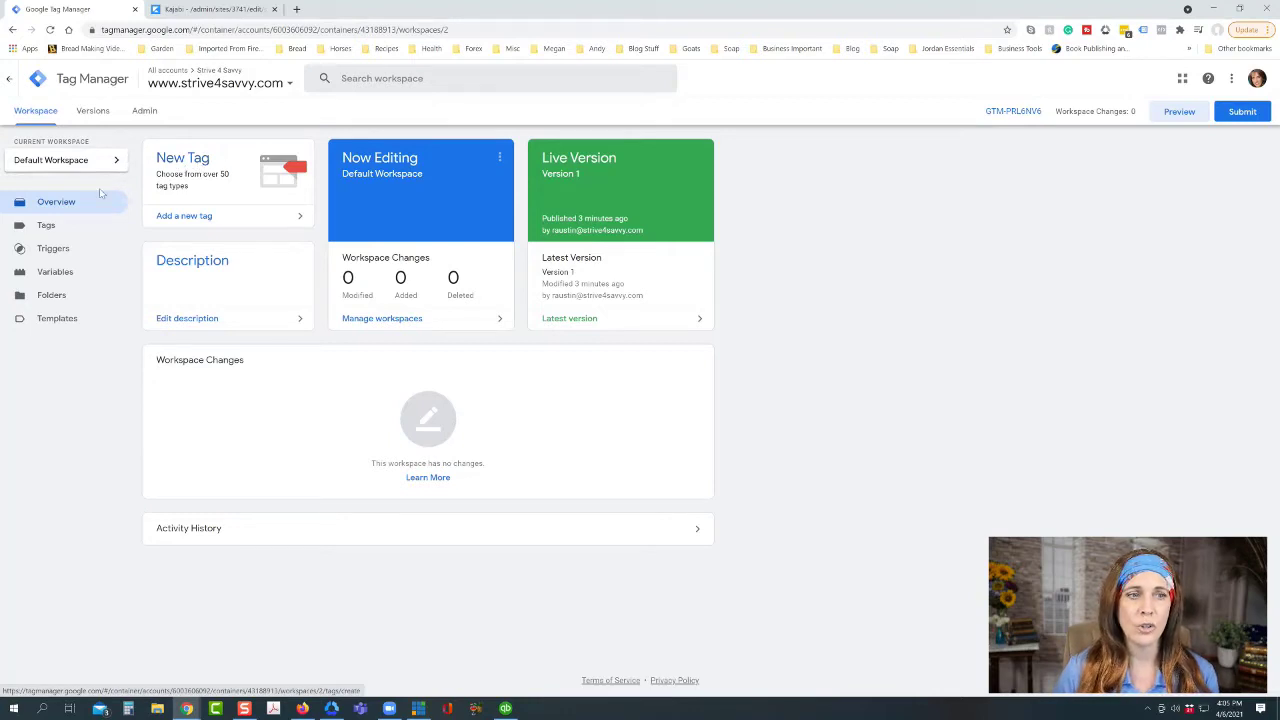
{"action": "left_click", "coordinate": [46, 166]}
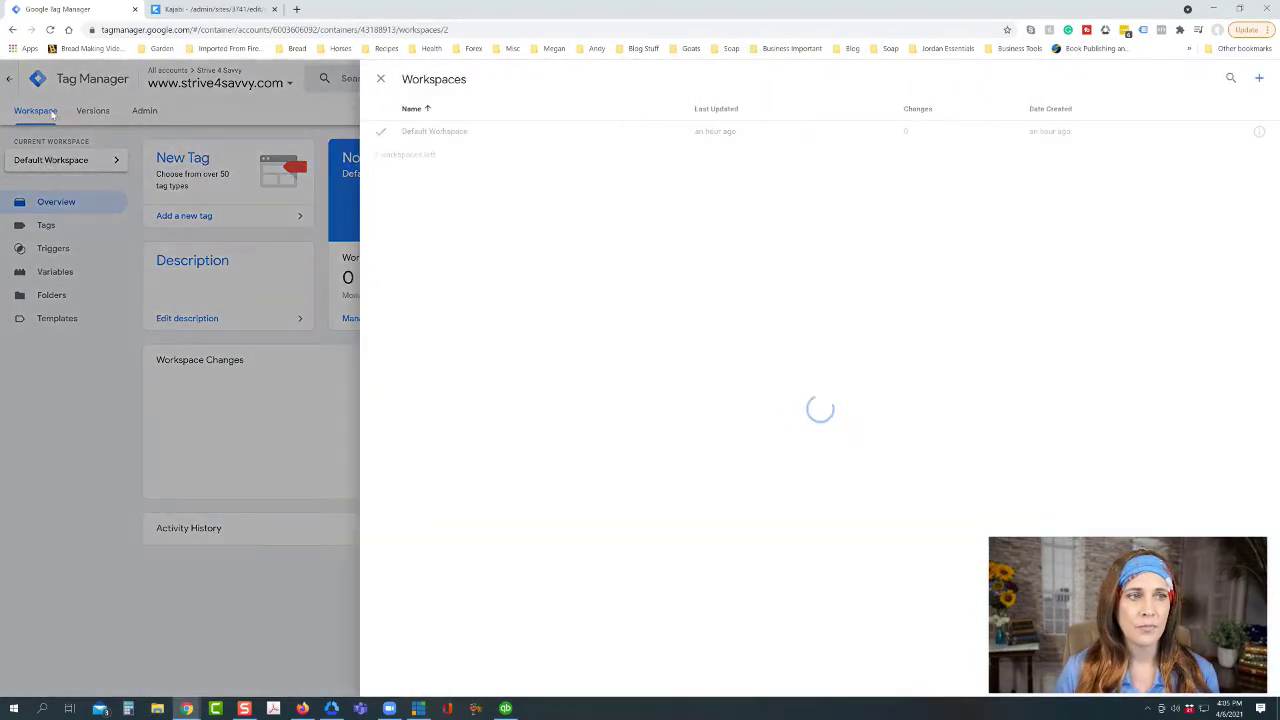
{"action": "left_click", "coordinate": [381, 80]}
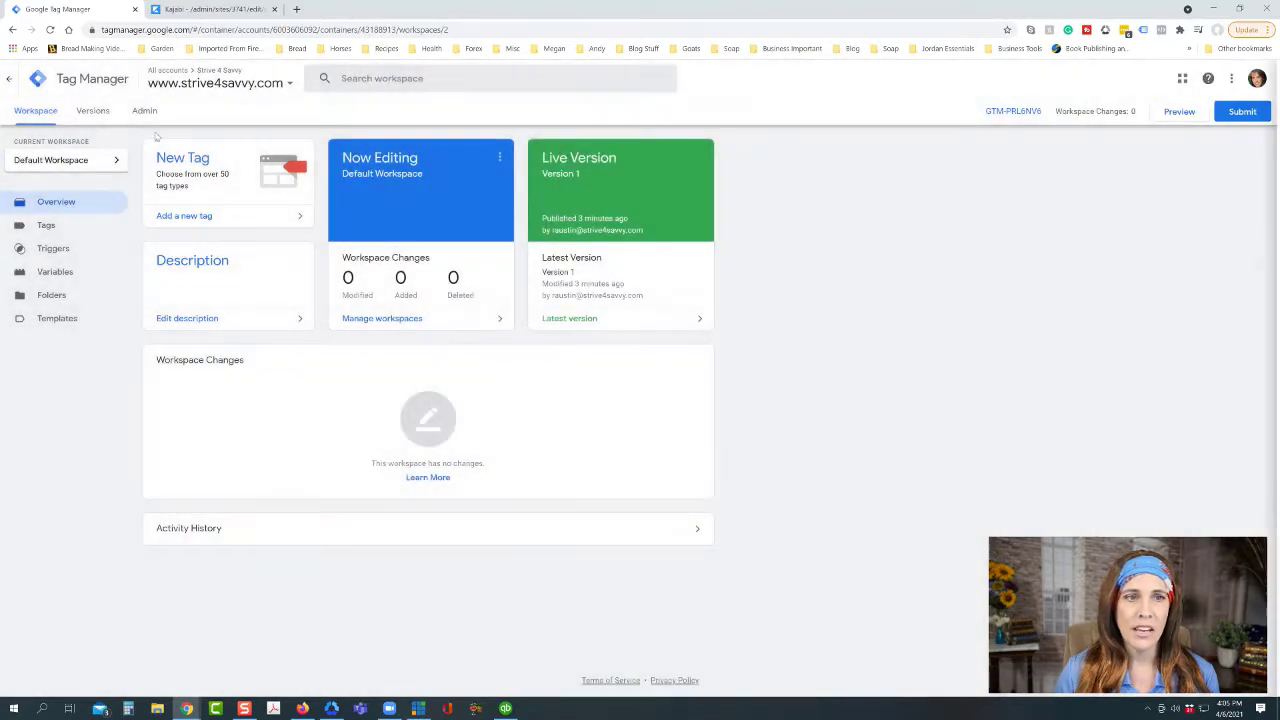
{"action": "left_click", "coordinate": [92, 78]}
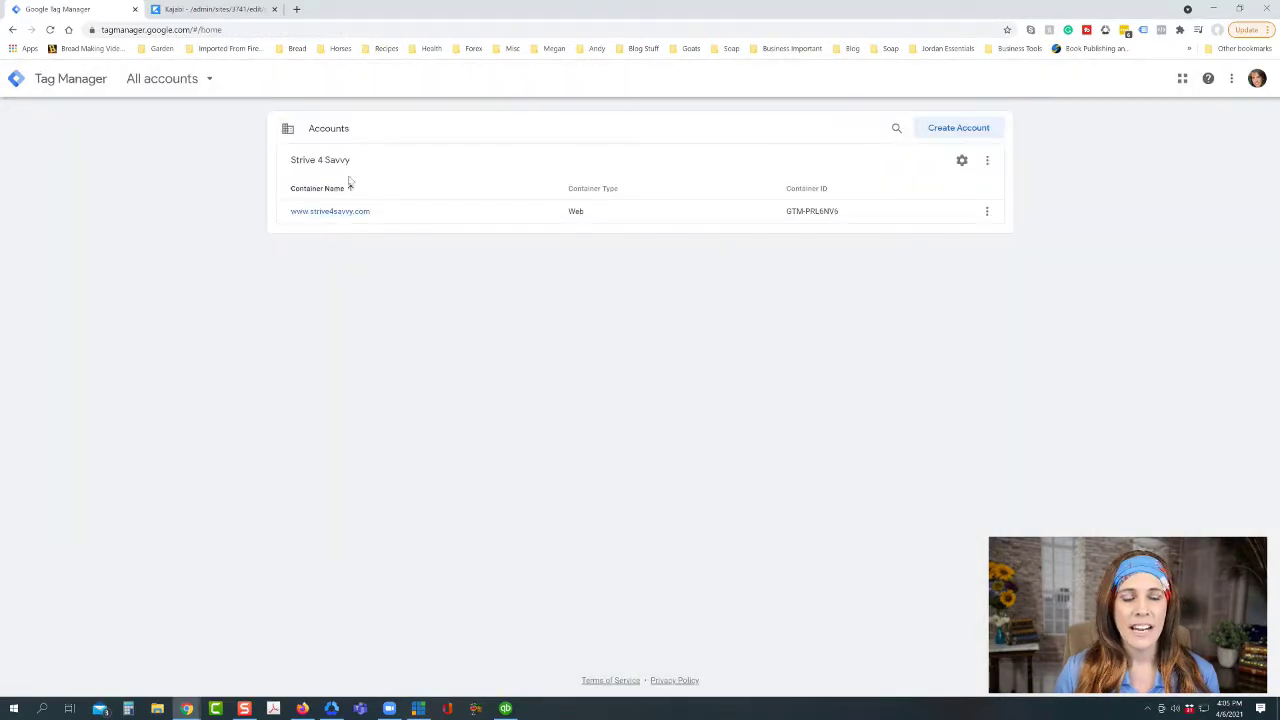
{"action": "left_click", "coordinate": [948, 133]}
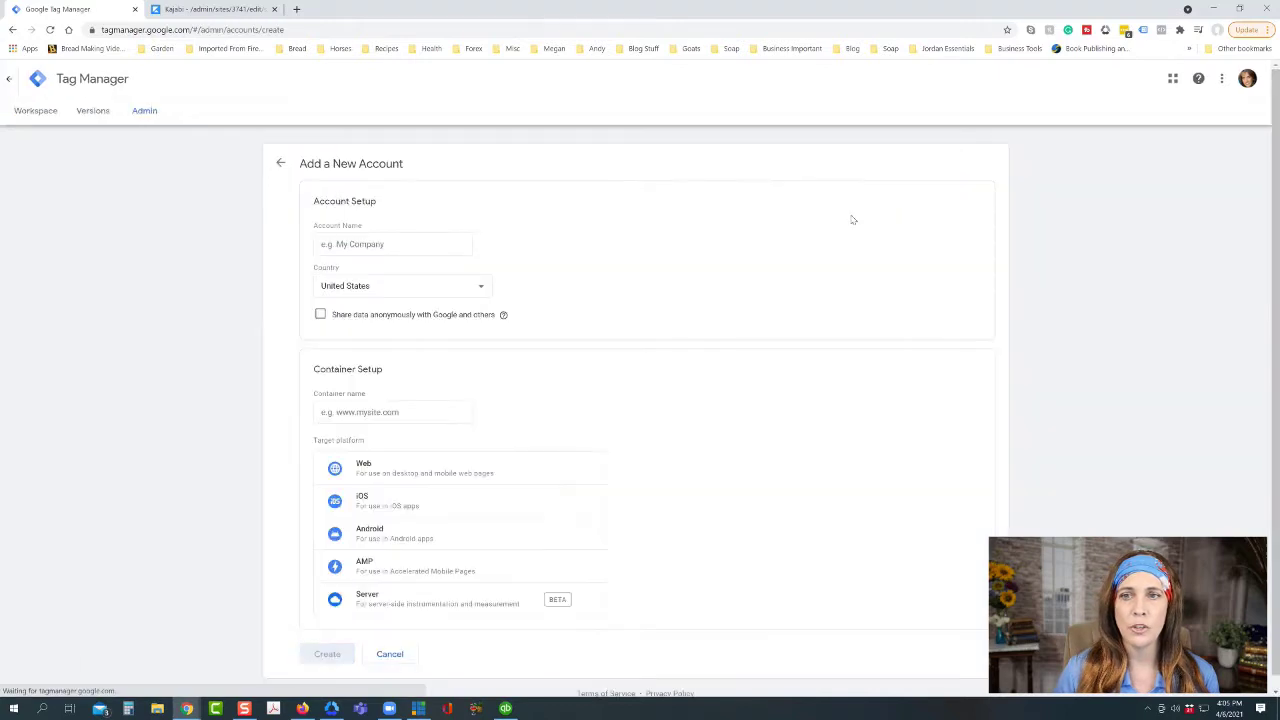
{"action": "left_click", "coordinate": [325, 246]}
{"action": "type", "text": "Healthy Homestead"}
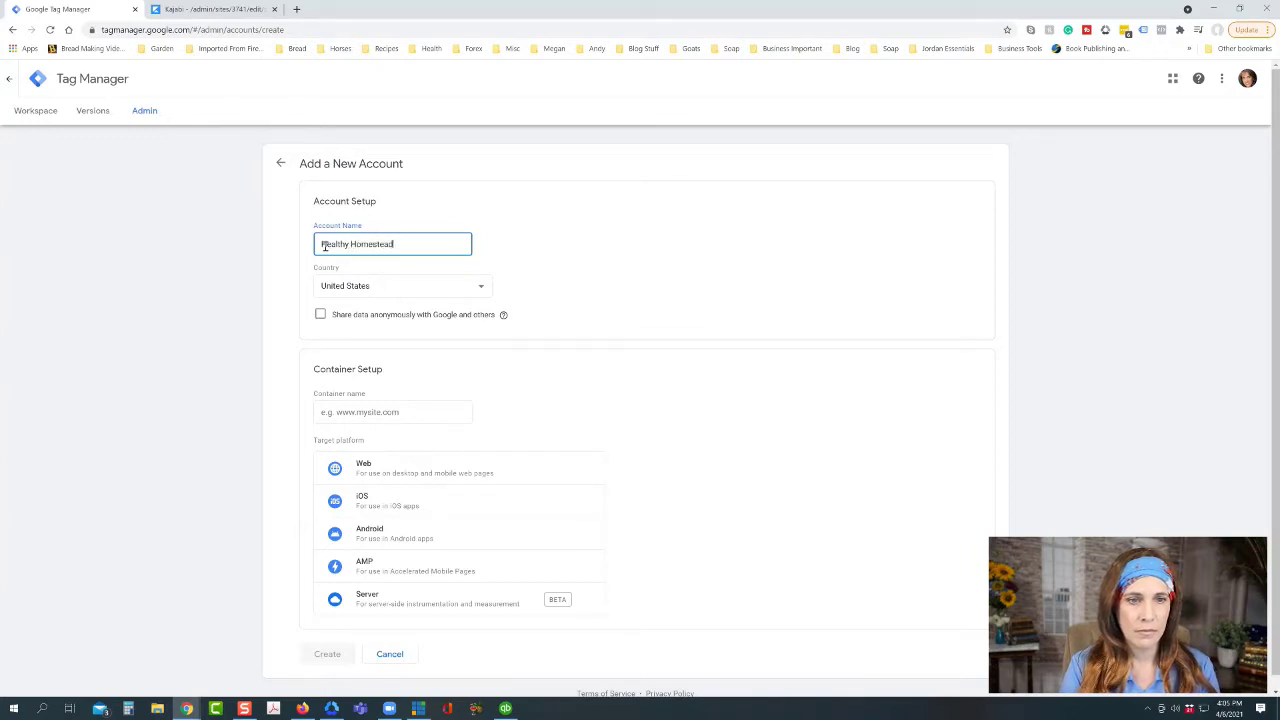
{"action": "type", "text": " Living"}
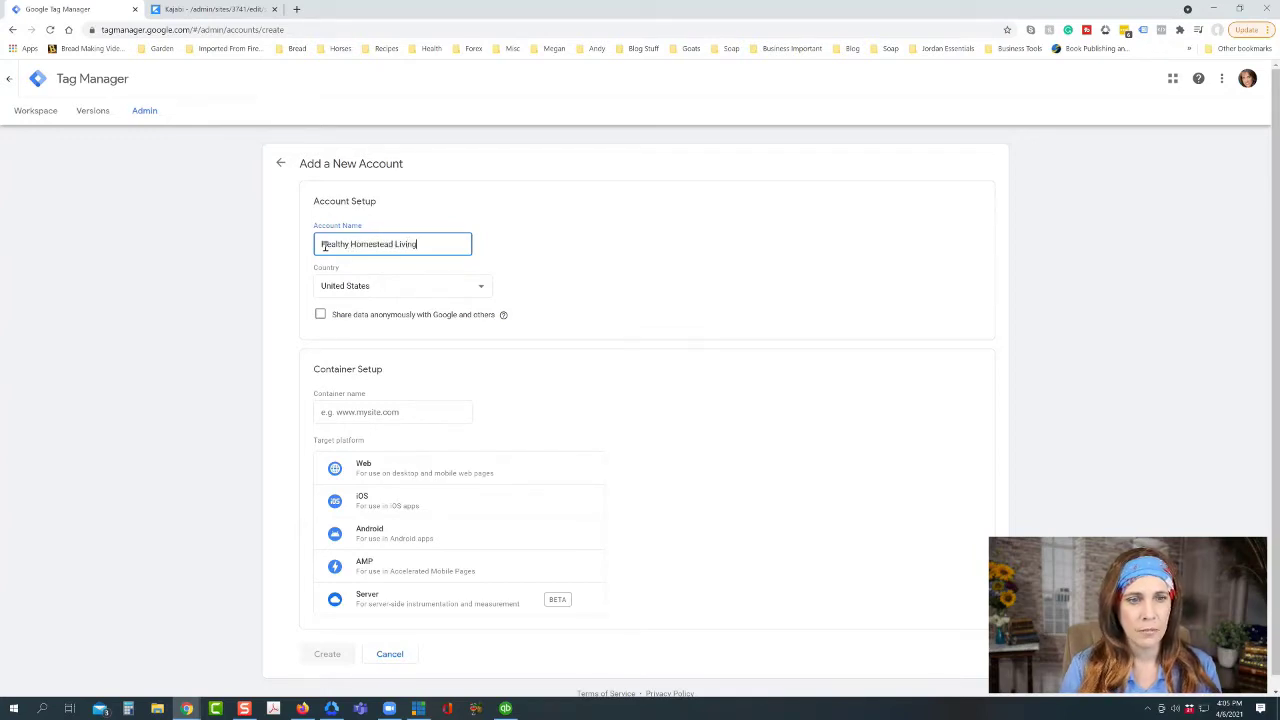
{"action": "scroll", "coordinate": [410, 337], "scroll_direction": "down", "scroll_amount": 1}
{"action": "left_click", "coordinate": [334, 397]}
{"action": "type", "text": "www.healthyhomesteadliving.com"}
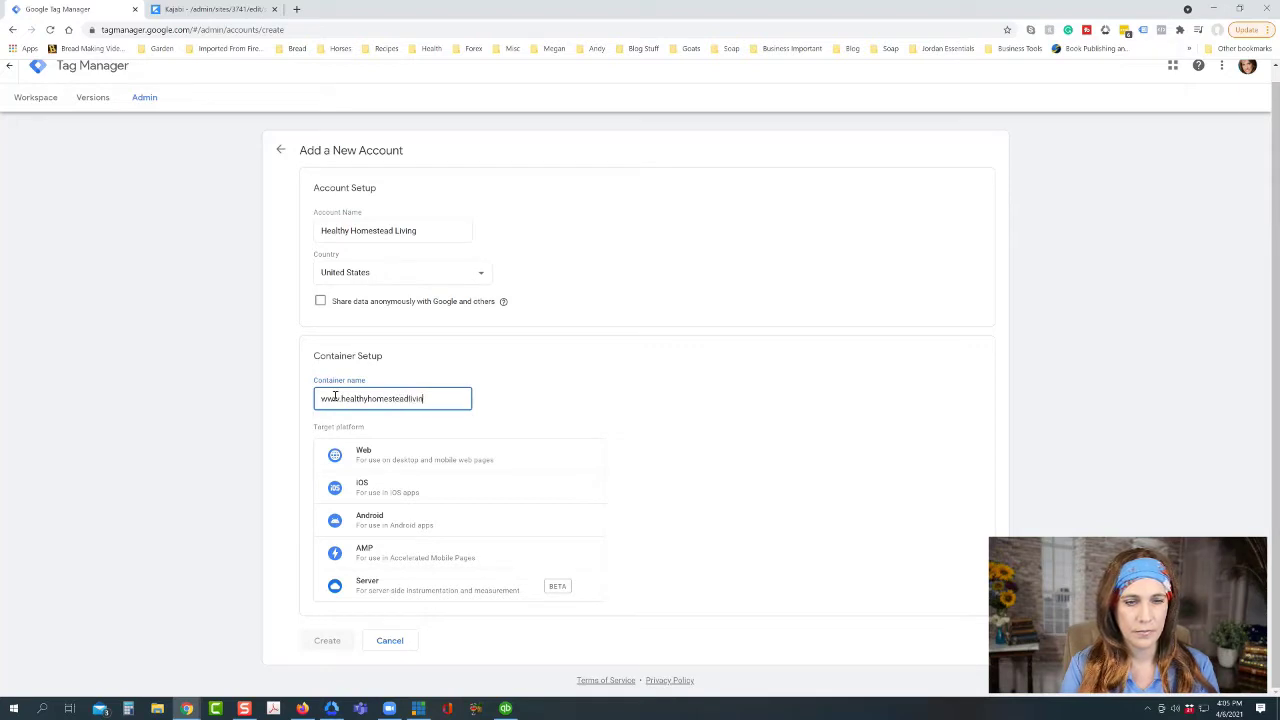
{"action": "left_click", "coordinate": [378, 459]}
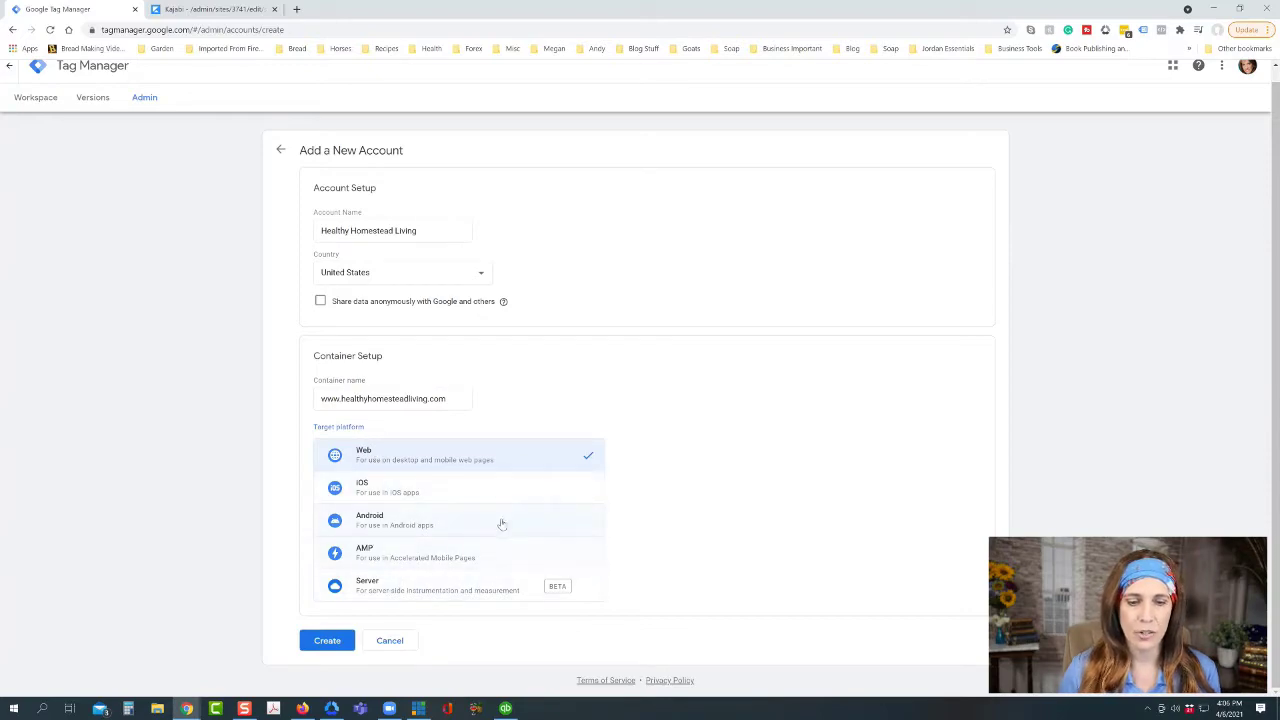
- Create the account, accepting the GDPR Data Processing Terms and the Terms of Service Agreement
{"action": "left_click", "coordinate": [345, 645]}
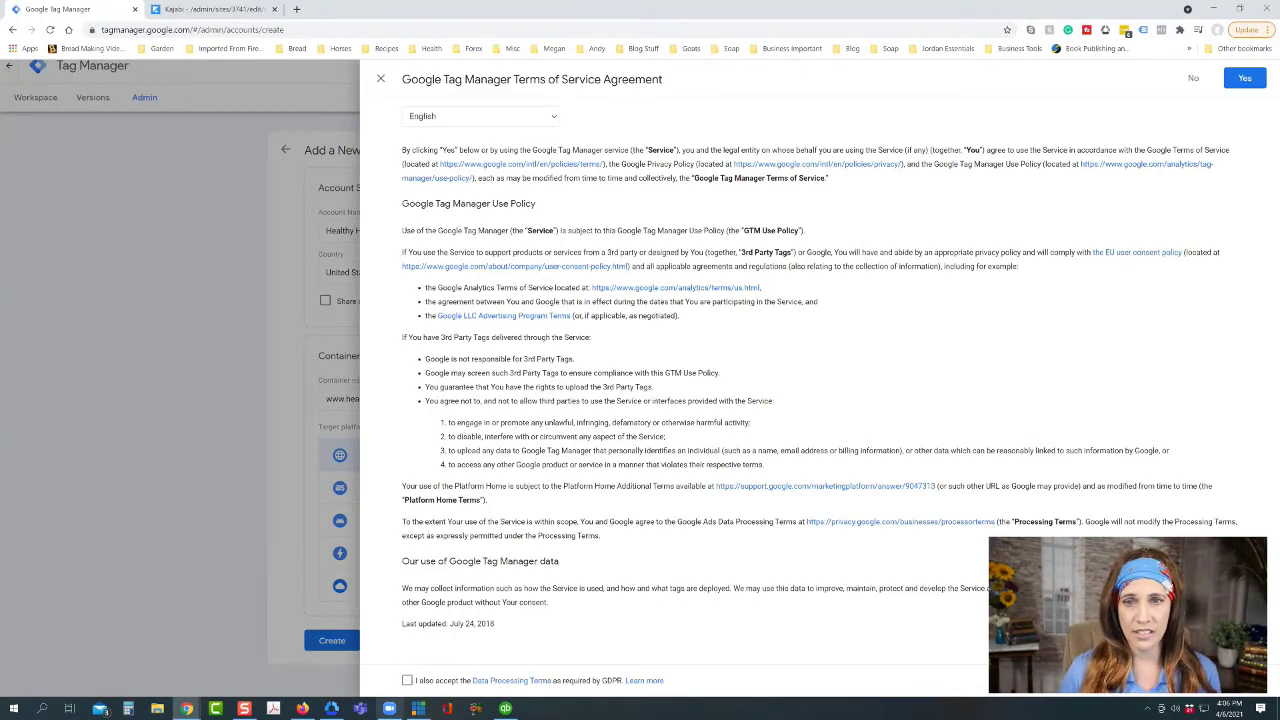
{"action": "left_click", "coordinate": [407, 681]}
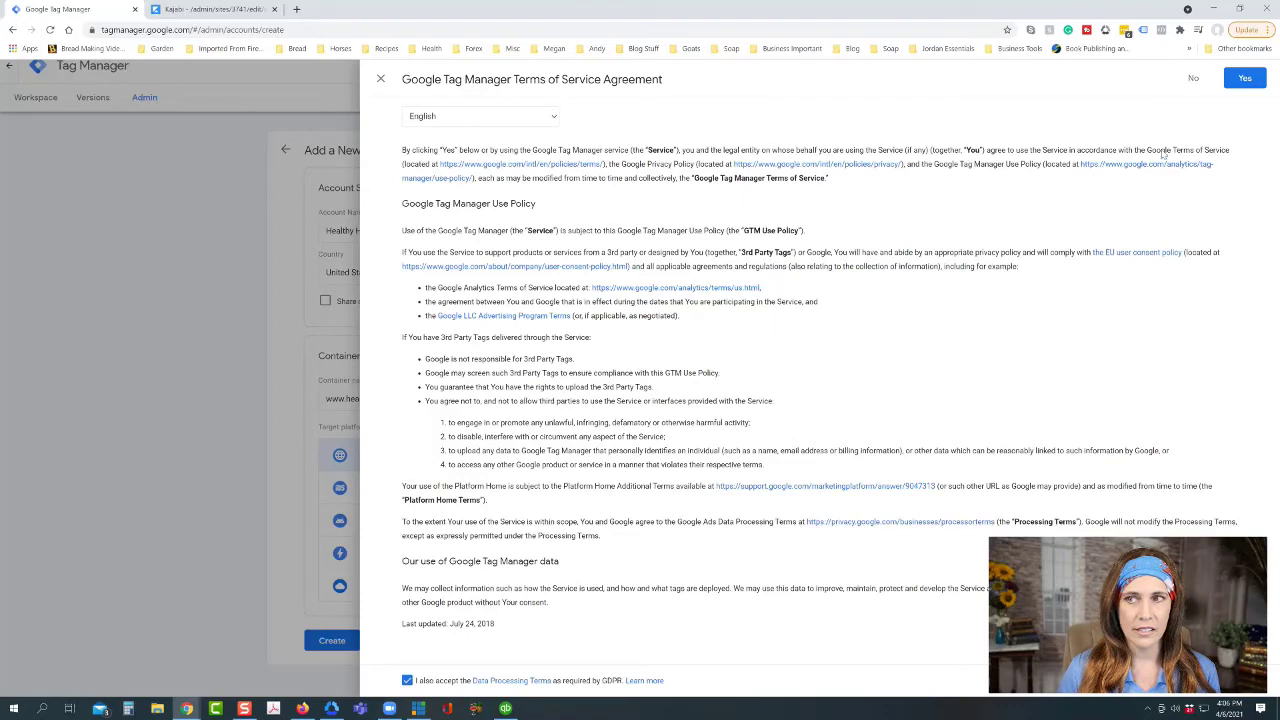
{"action": "left_click", "coordinate": [1240, 80]}
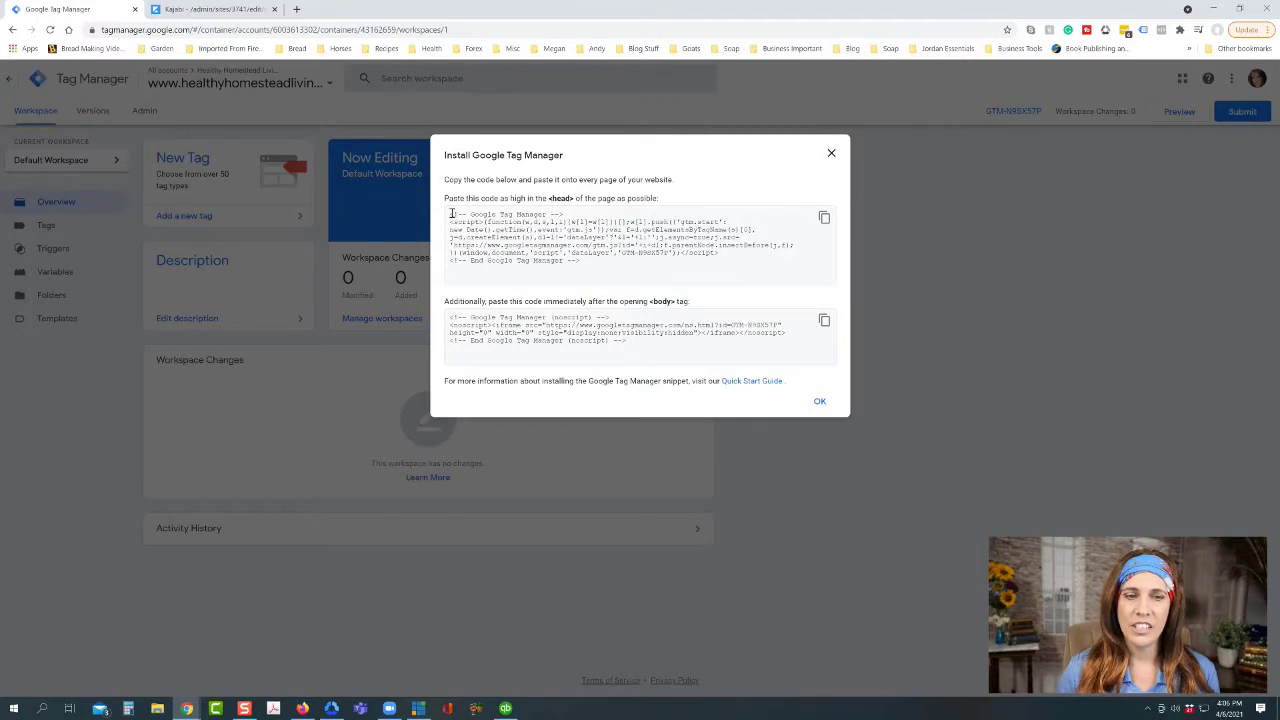
- Select the head code snippet, switch to the Healthy Homestead Living site in Kajabi and enlarge Header Page Scripts in its site details
{"action": "left_click_drag", "start_coordinate": [450, 214], "coordinate": [596, 264]}
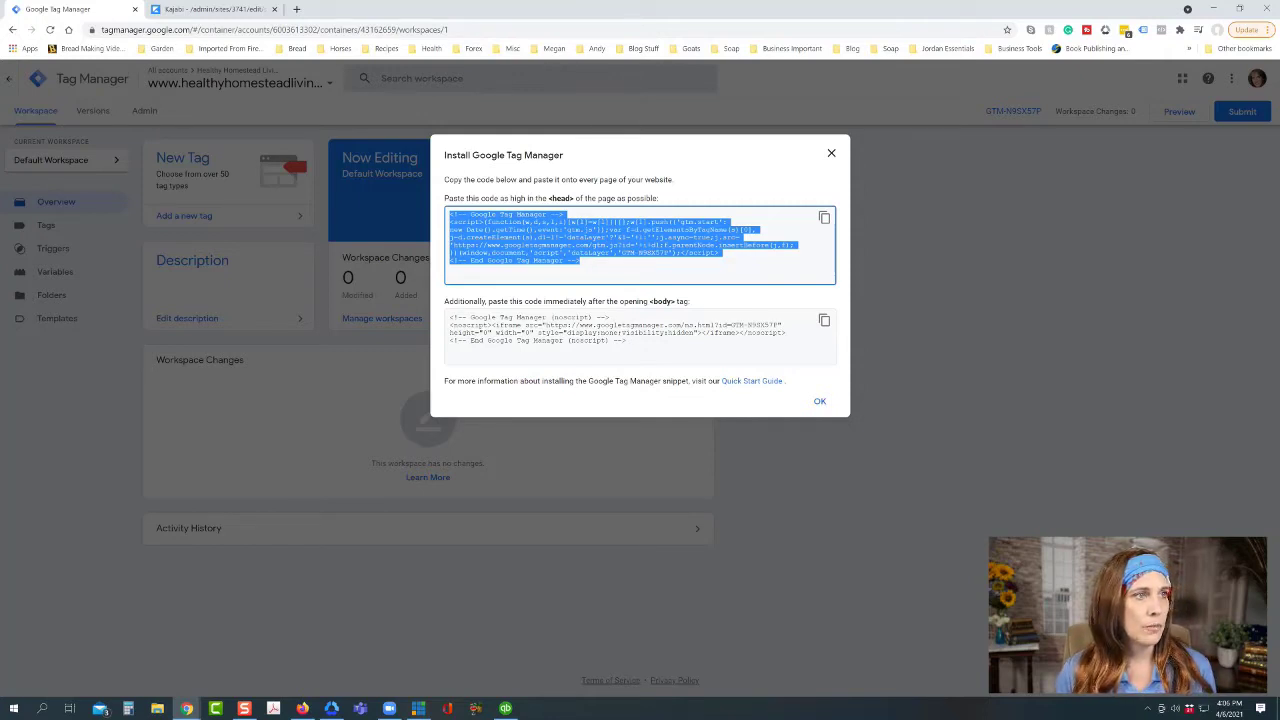
{"action": "key", "text": "alt+Tab"}
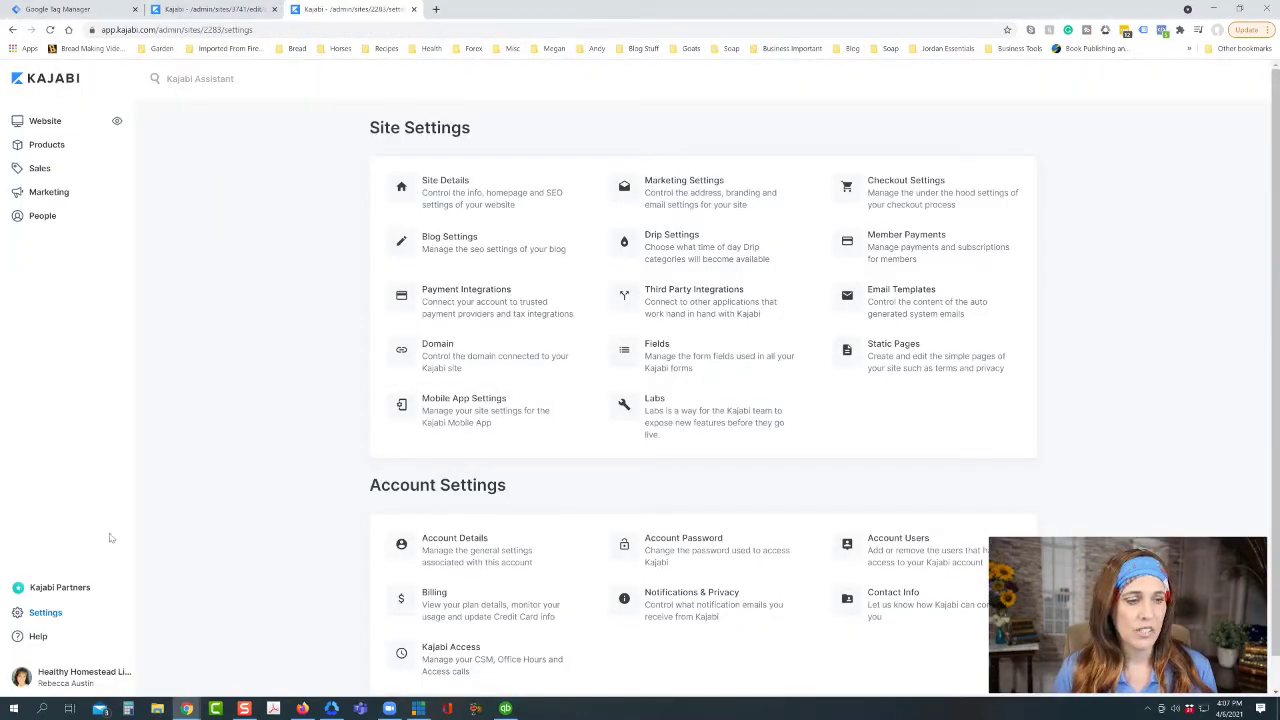
{"action": "left_click", "coordinate": [458, 184]}
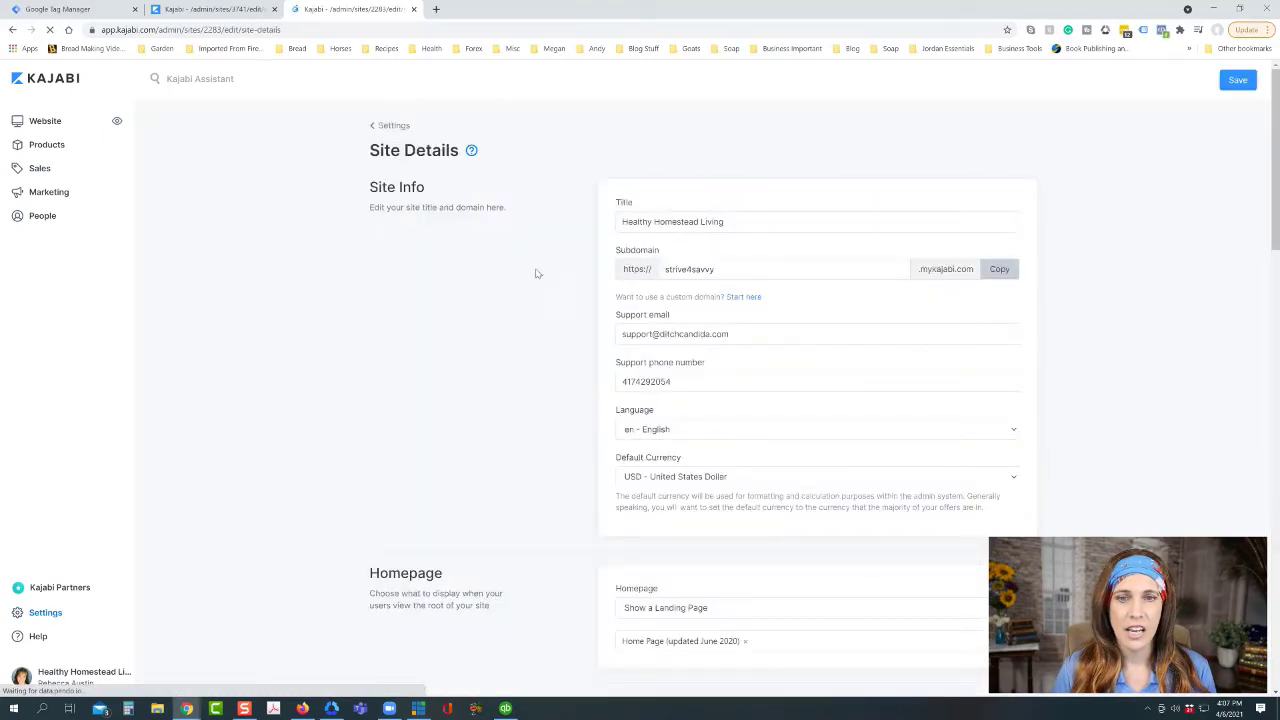
{"action": "scroll", "coordinate": [771, 331], "scroll_direction": "down", "scroll_amount": 5}
{"action": "scroll", "coordinate": [757, 338], "scroll_direction": "down", "scroll_amount": 10}
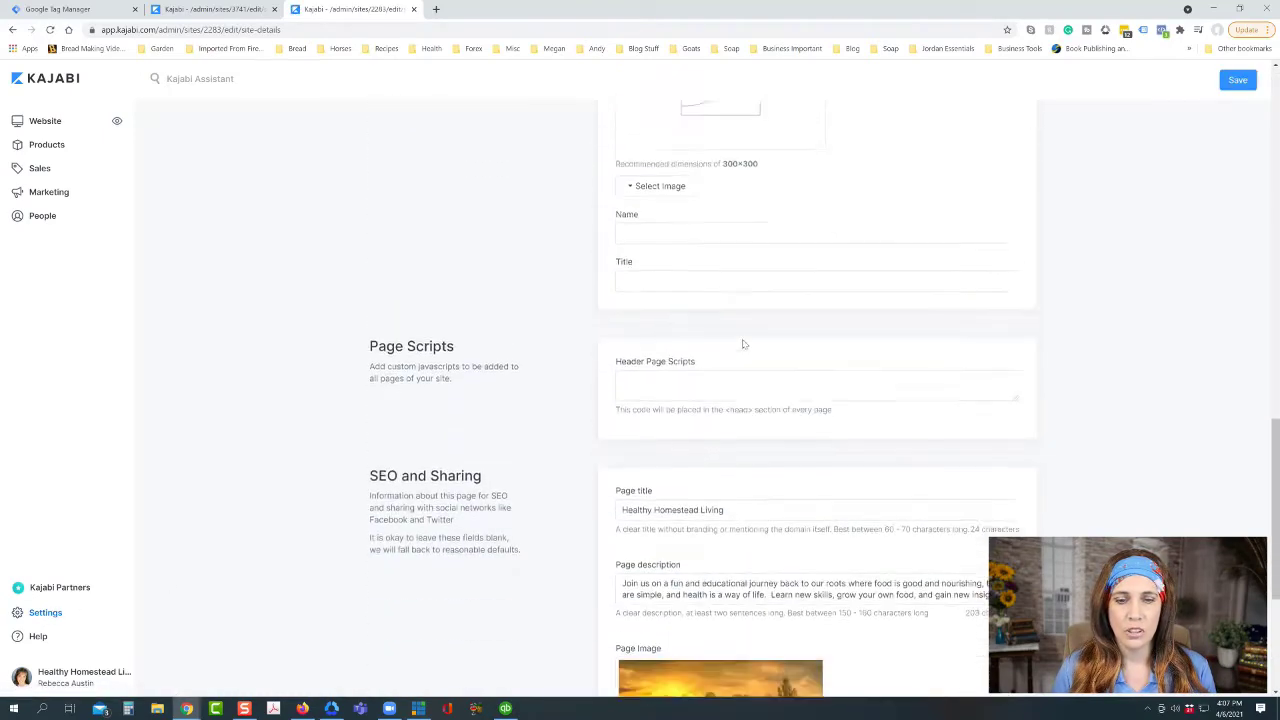
{"action": "left_click", "coordinate": [626, 275]}
{"action": "left_click_drag", "start_coordinate": [1015, 290], "coordinate": [1015, 430]}
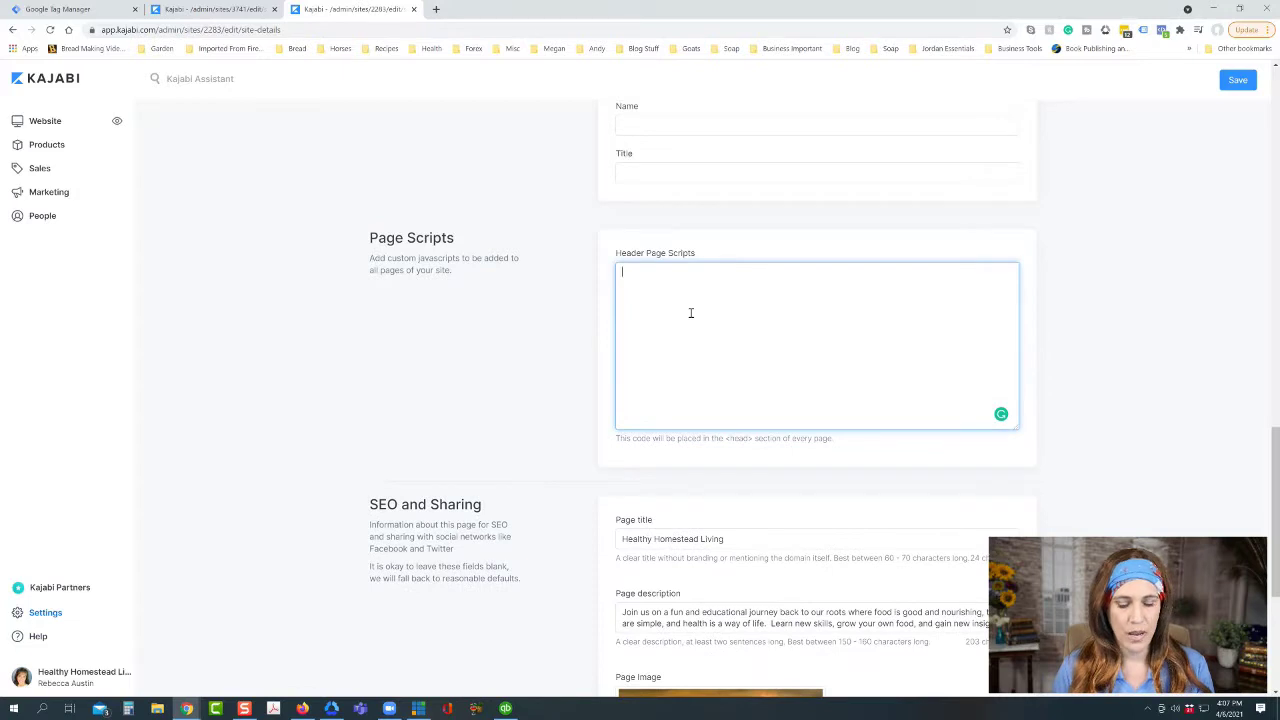
- Return to Google Tag Manager and copy the head code snippet of the new container
{"action": "left_click", "coordinate": [215, 10]}
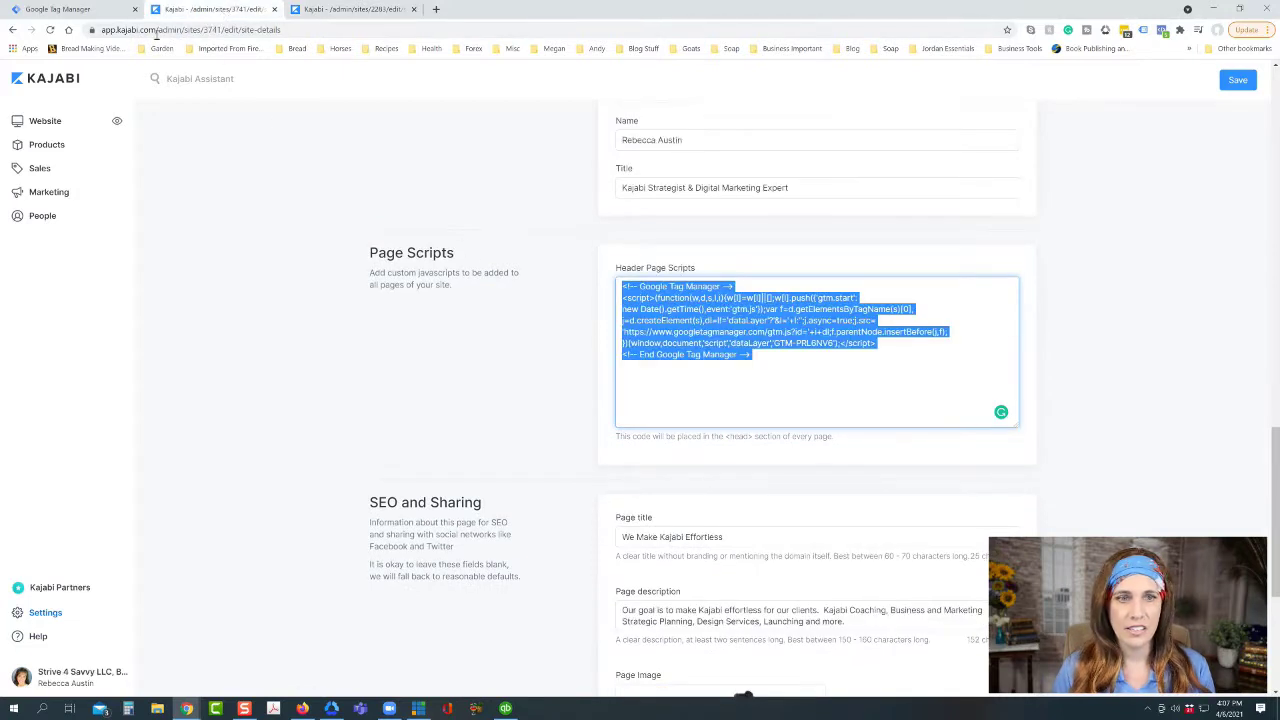
{"action": "left_click", "coordinate": [60, 9]}
{"action": "left_click", "coordinate": [445, 250]}
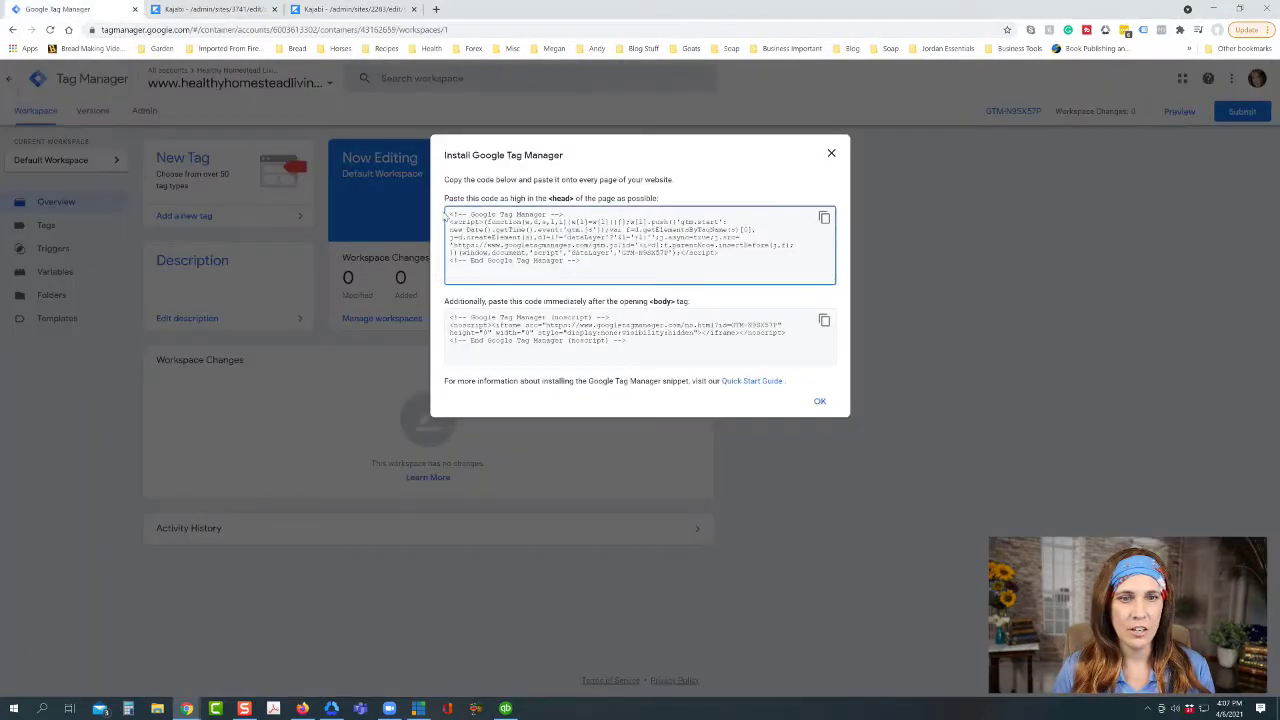
{"action": "left_click_drag", "start_coordinate": [446, 215], "coordinate": [696, 262]}
{"action": "left_click", "coordinate": [824, 218]}
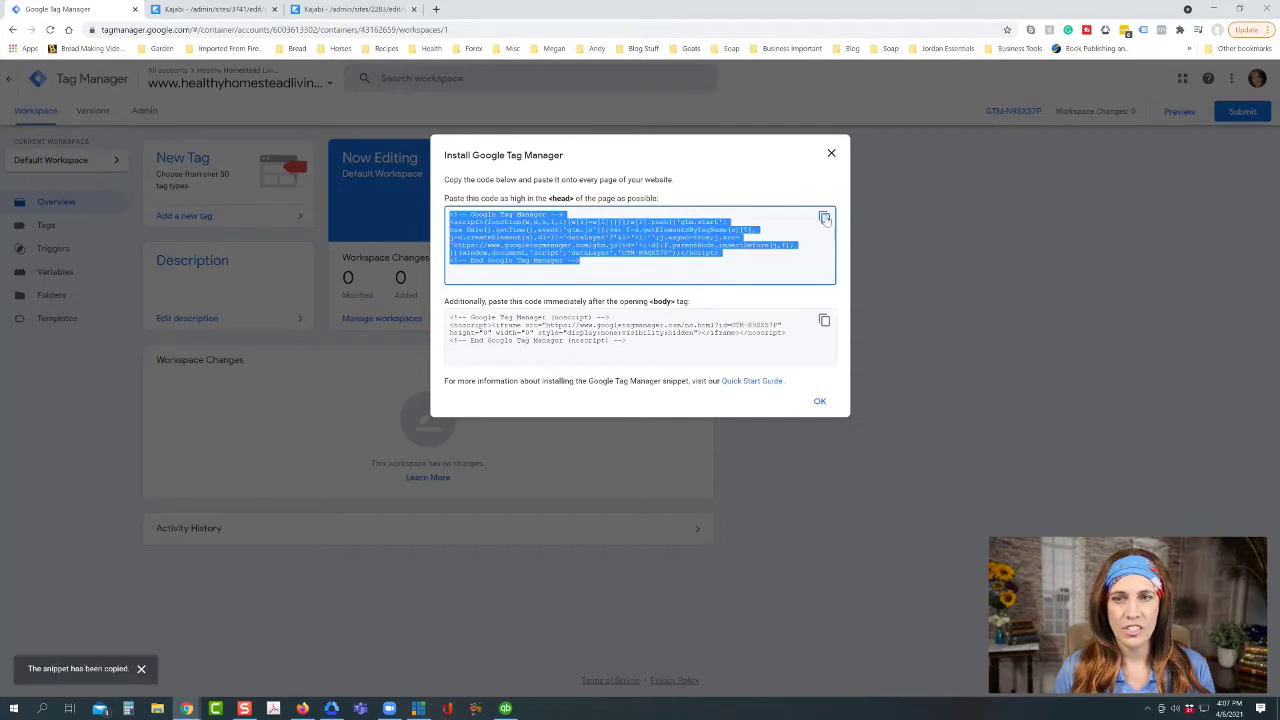
- Paste the Tag Manager snippet into Header Page Scripts of the Healthy Homestead Living site in Kajabi and save the site details
{"action": "left_click", "coordinate": [358, 9]}
{"action": "key", "text": "ctrl+v"}
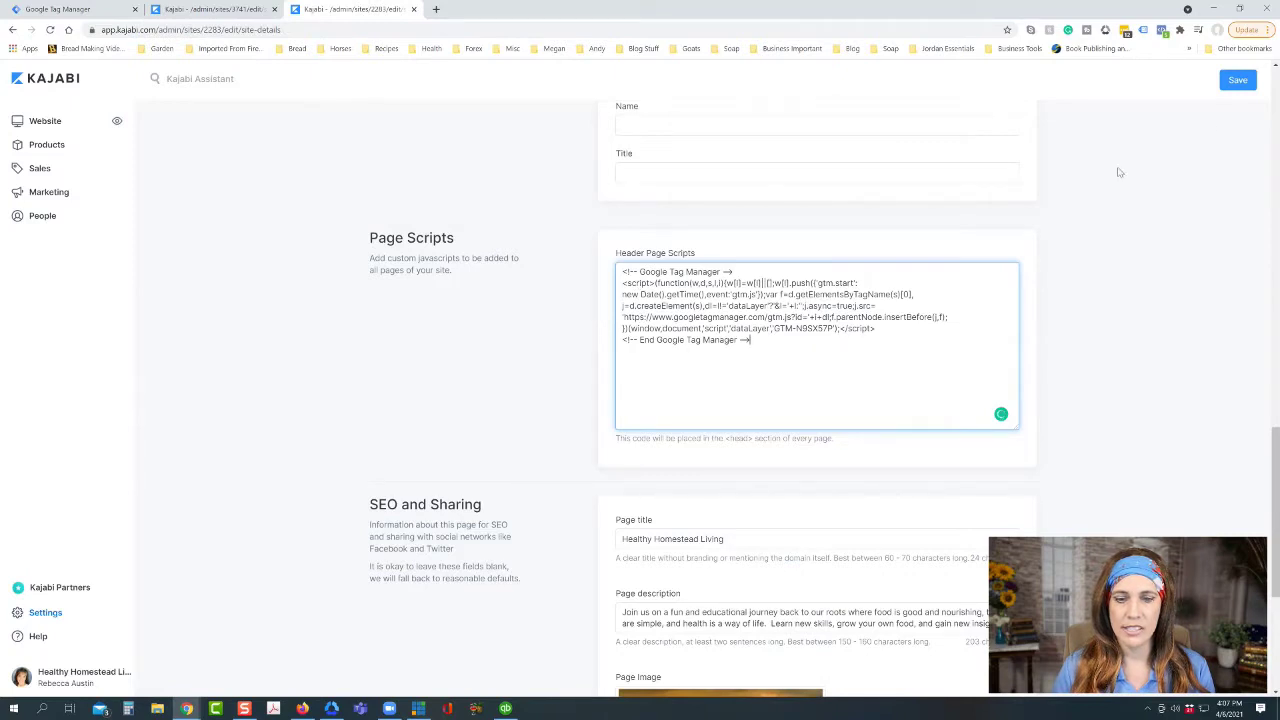
{"action": "left_click", "coordinate": [1238, 80]}
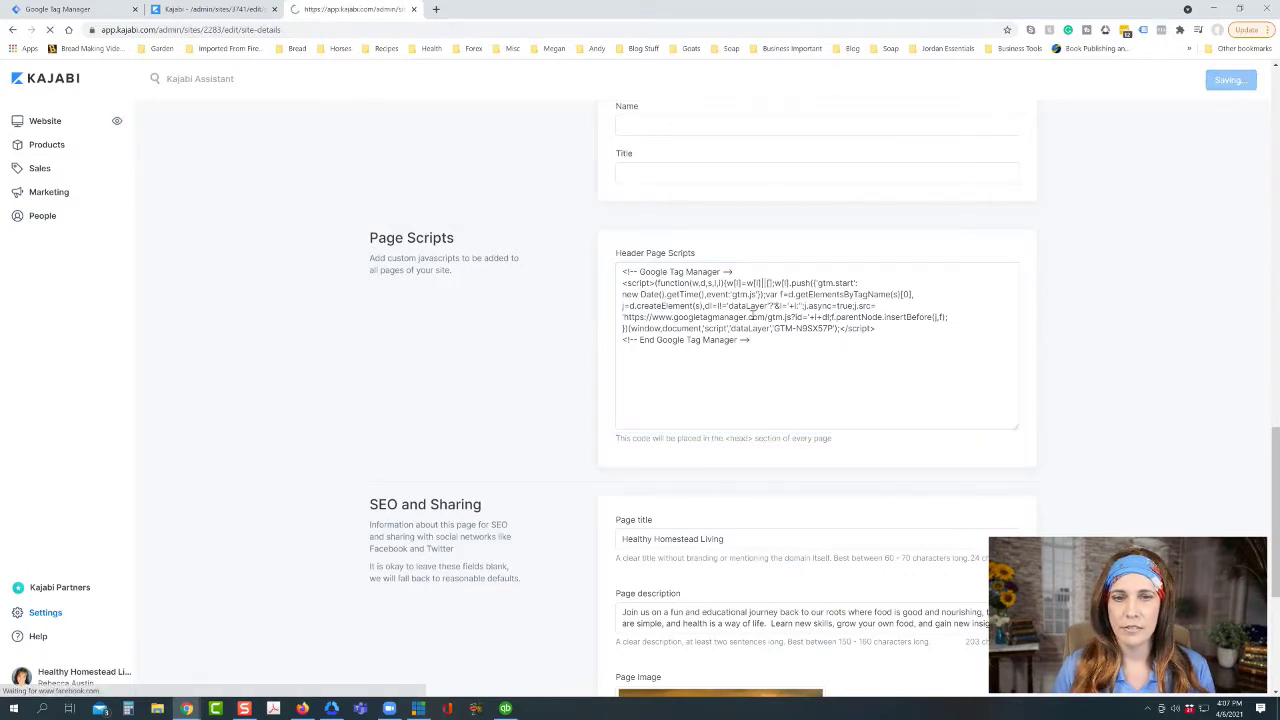
- Open the site's third-party integrations and examine the Google Analytics, Facebook Pixel and Mailchimp entries
{"action": "left_click", "coordinate": [396, 126]}
{"action": "left_click", "coordinate": [700, 298]}
{"action": "scroll", "coordinate": [660, 334], "scroll_direction": "down", "scroll_amount": 3}
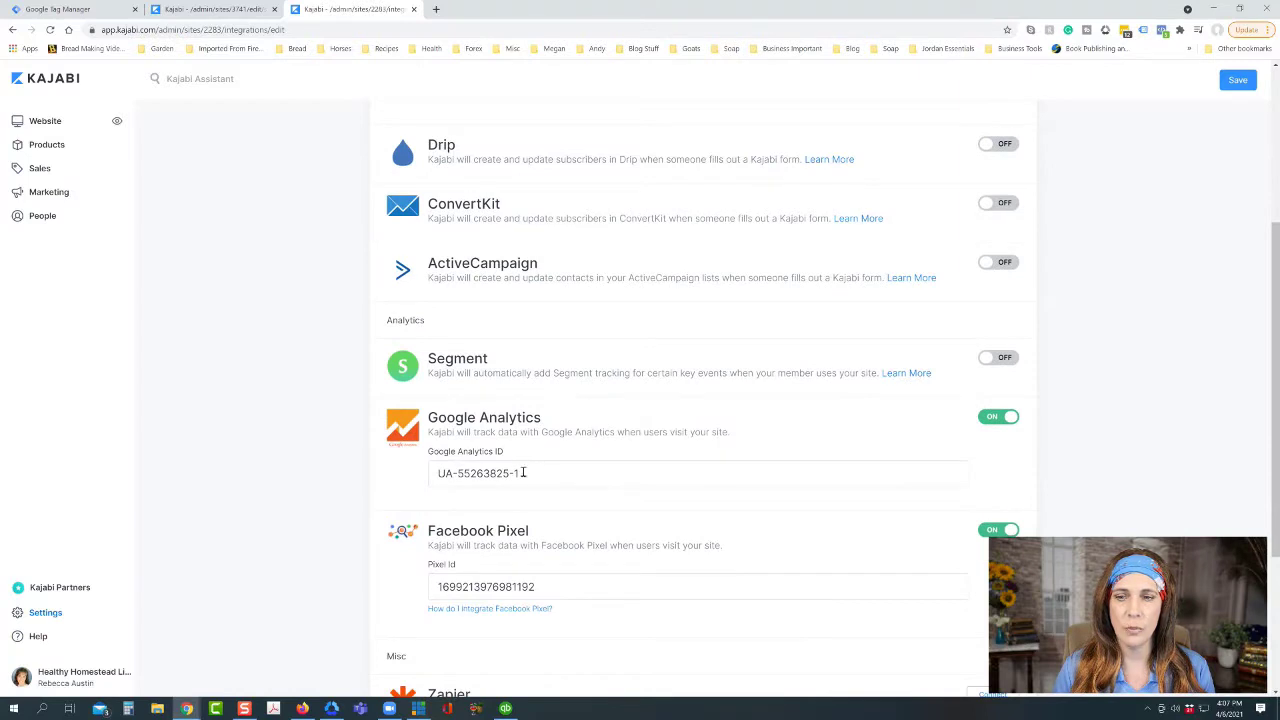
{"action": "scroll", "coordinate": [518, 472], "scroll_direction": "down", "scroll_amount": 1}
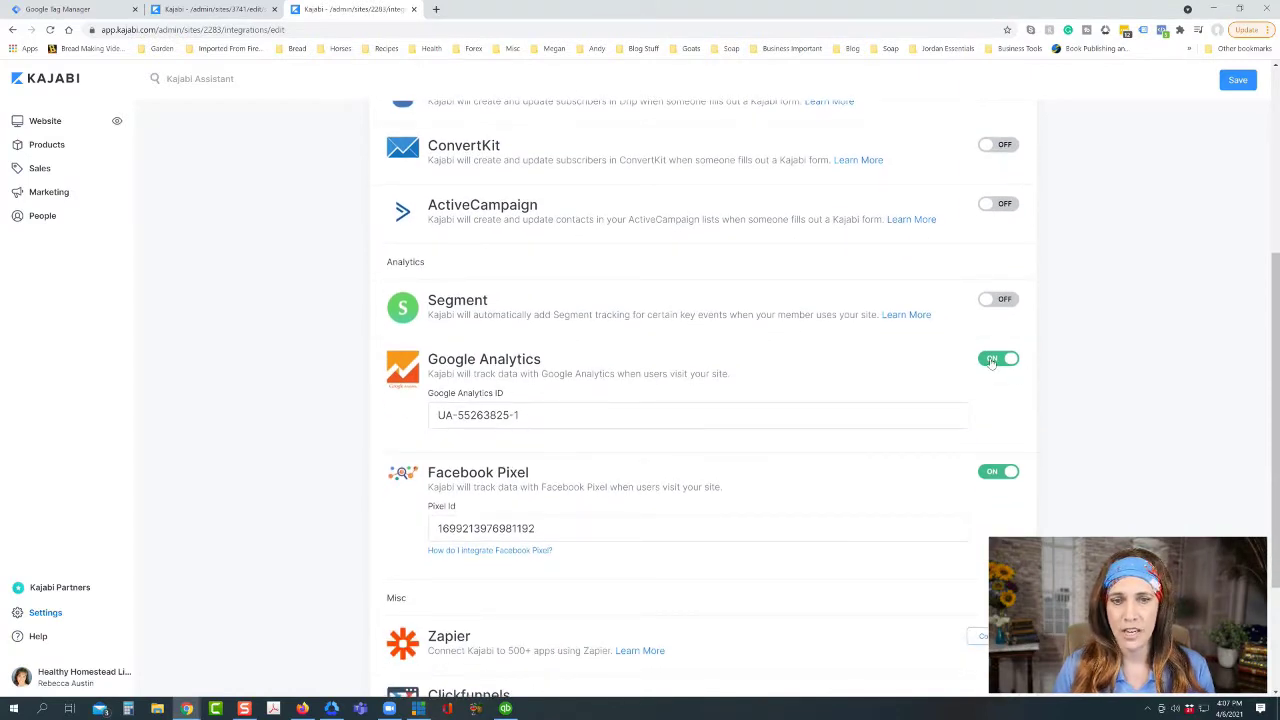
{"action": "scroll", "coordinate": [670, 508], "scroll_direction": "down", "scroll_amount": 2}
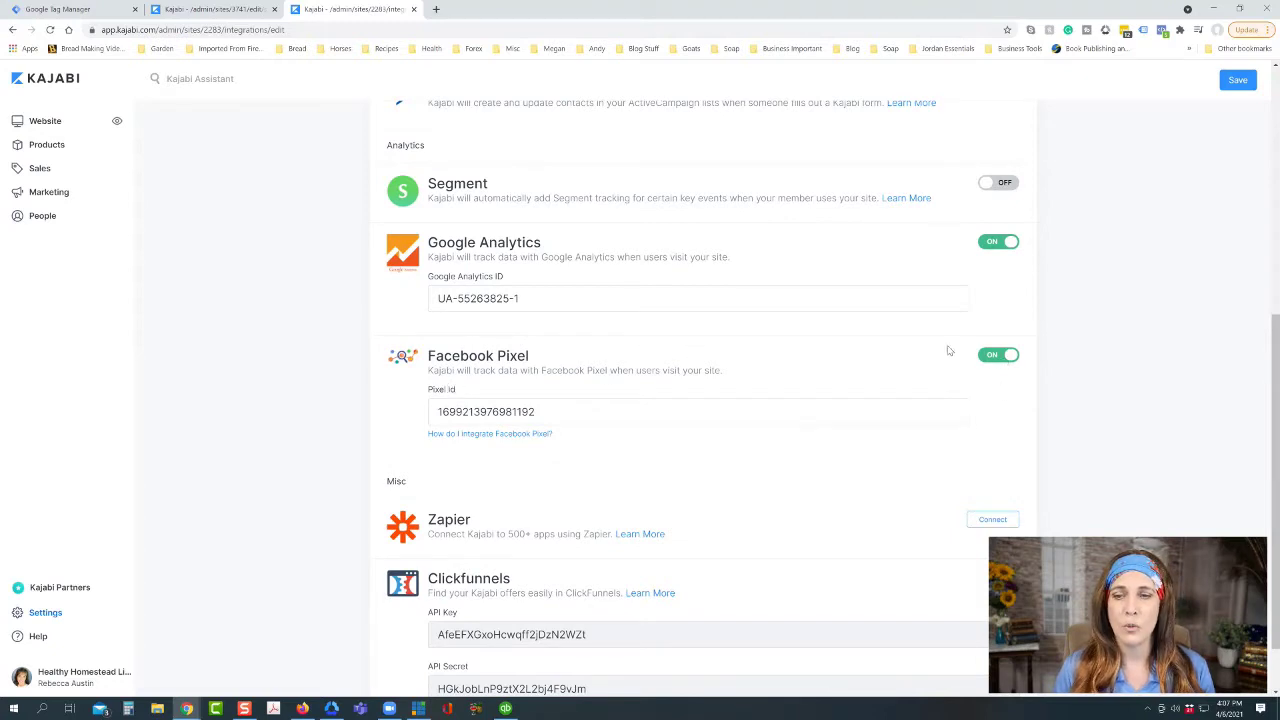
{"action": "scroll", "coordinate": [550, 308], "scroll_direction": "up", "scroll_amount": 4}
{"action": "scroll", "coordinate": [550, 314], "scroll_direction": "up", "scroll_amount": 1}
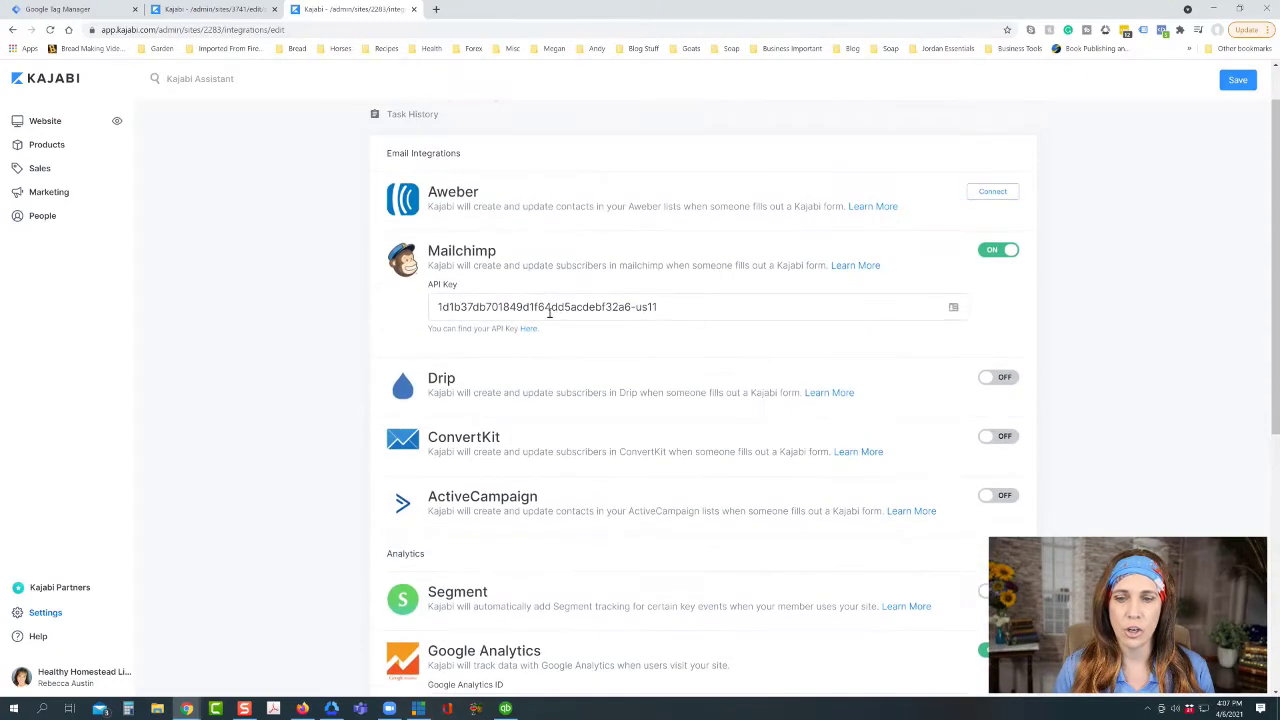
- Return to Google Tag Manager and start a new tag named Google Analytics in the Healthy Homestead Living container
{"action": "left_click", "coordinate": [184, 14]}
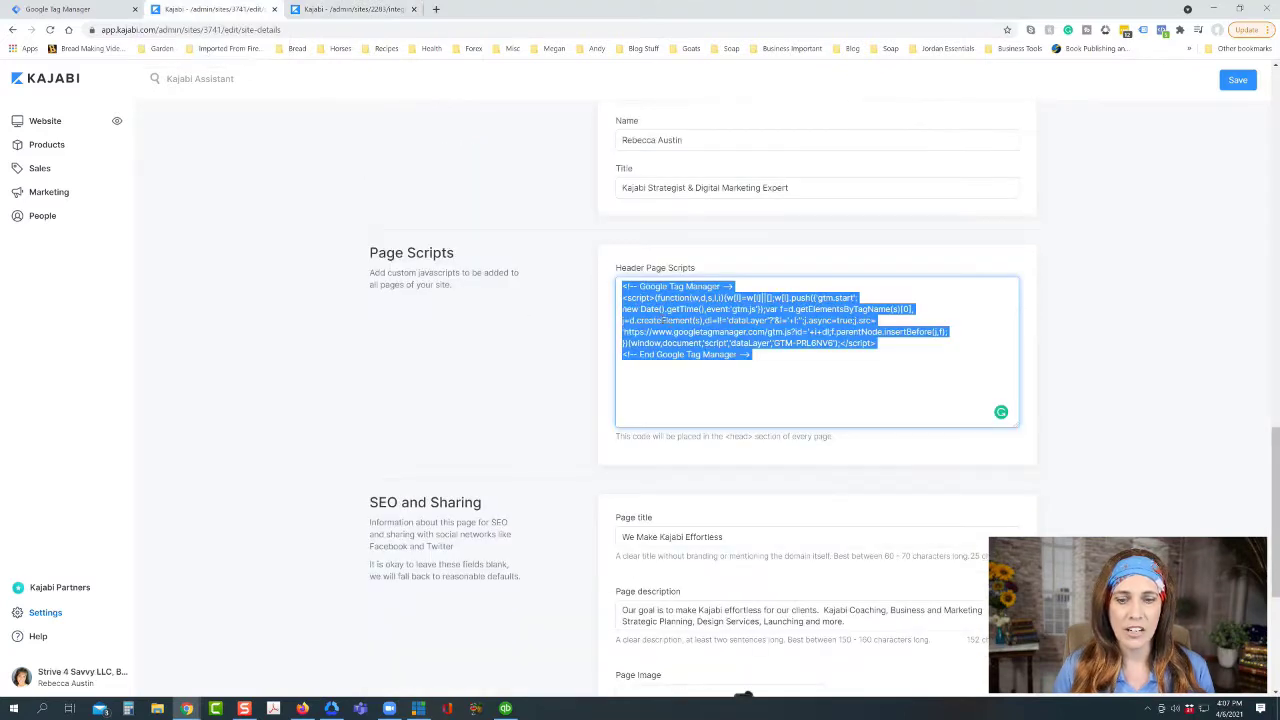
{"action": "left_click", "coordinate": [74, 10]}
{"action": "left_click", "coordinate": [820, 401]}
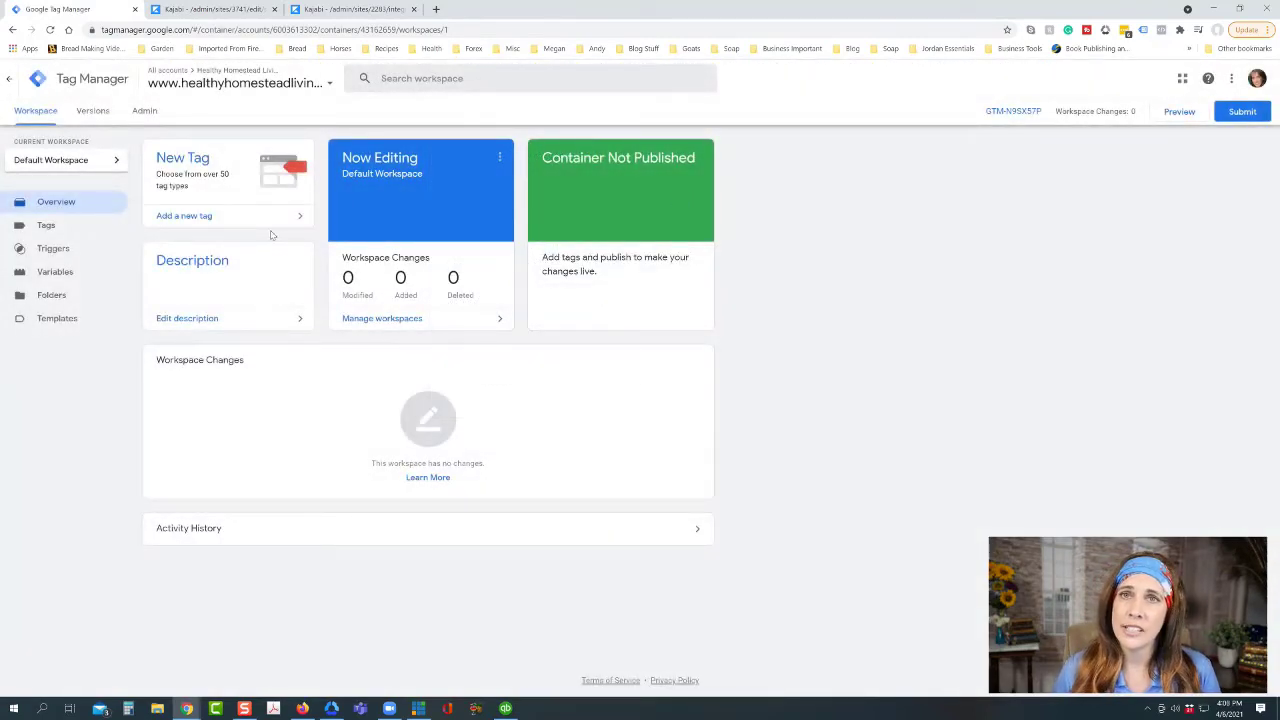
{"action": "left_click", "coordinate": [183, 165]}
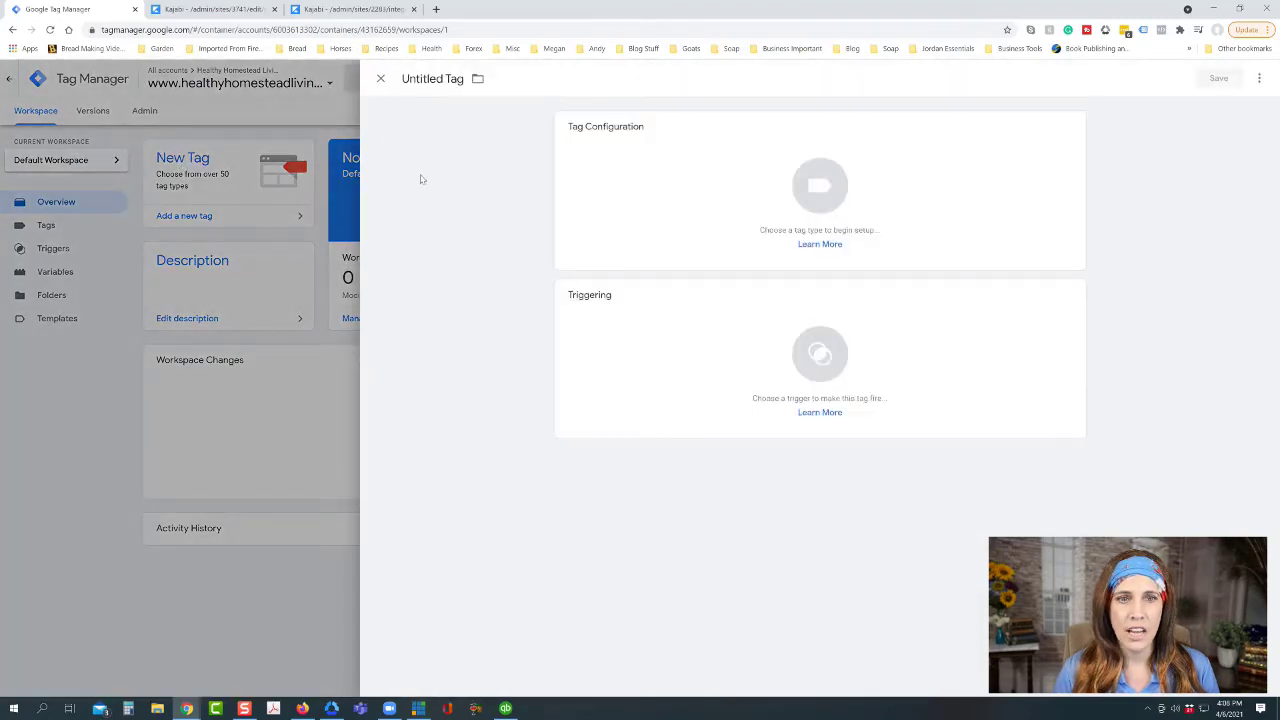
{"action": "left_click_drag", "start_coordinate": [405, 80], "coordinate": [470, 80]}
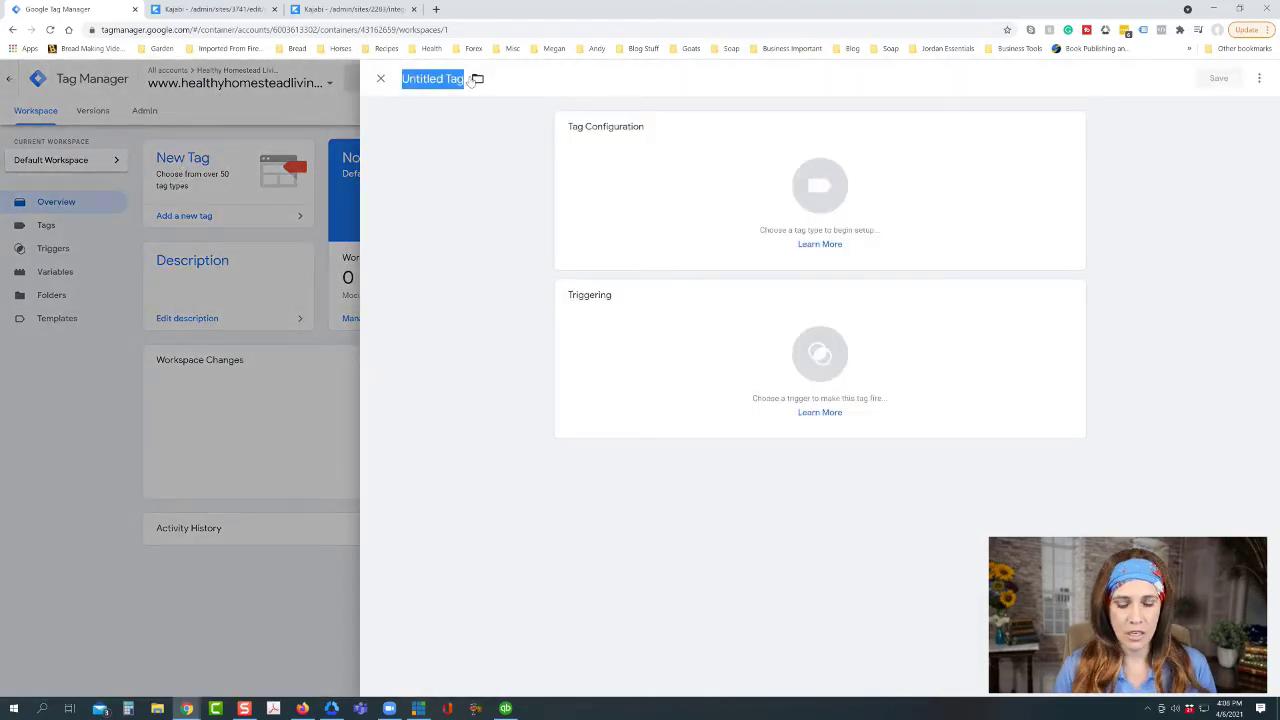
{"action": "type", "text": "Google Analytics"}
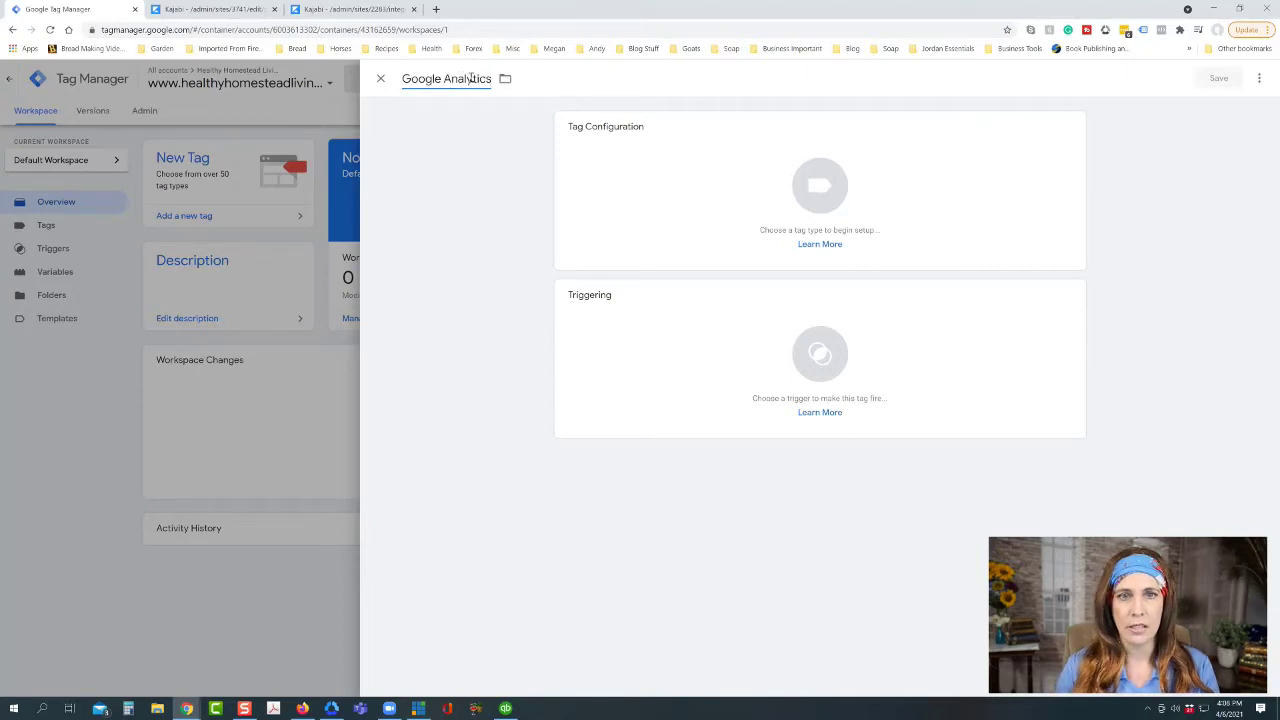
- Set the tag type to Google Analytics: Universal Analytics with Page View as the track type
{"action": "left_click", "coordinate": [677, 194]}
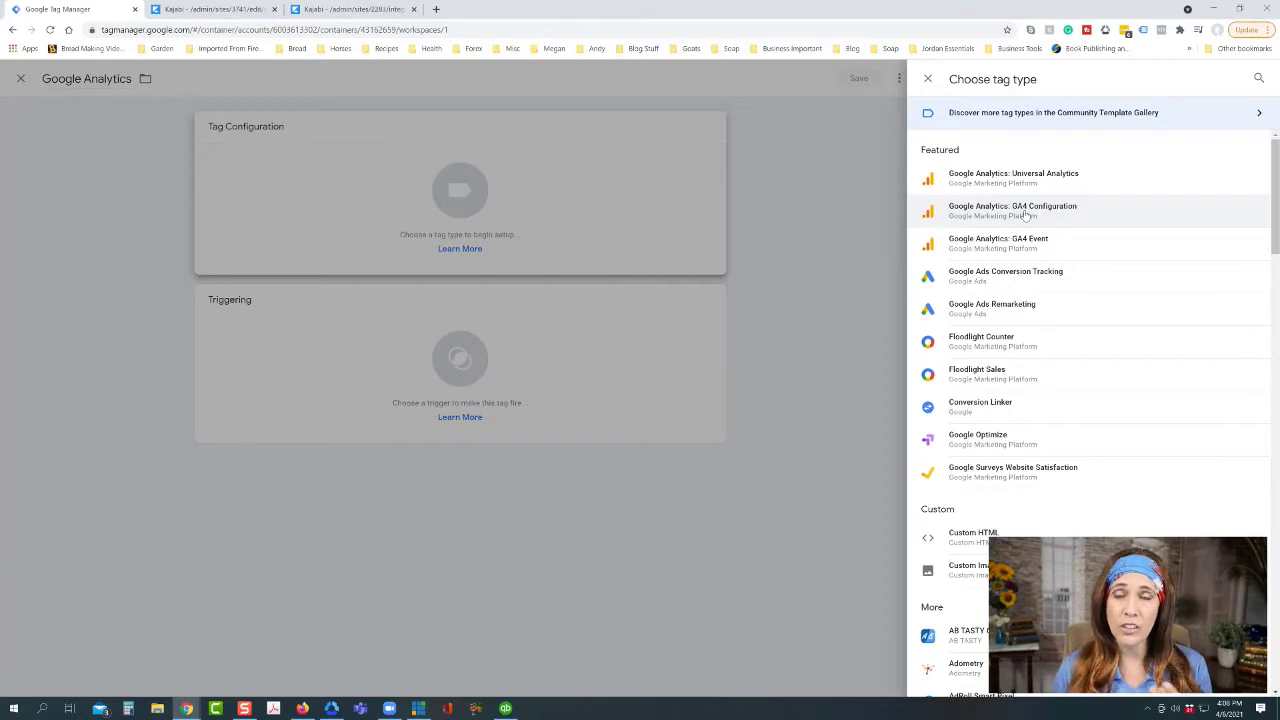
{"action": "left_click", "coordinate": [993, 177]}
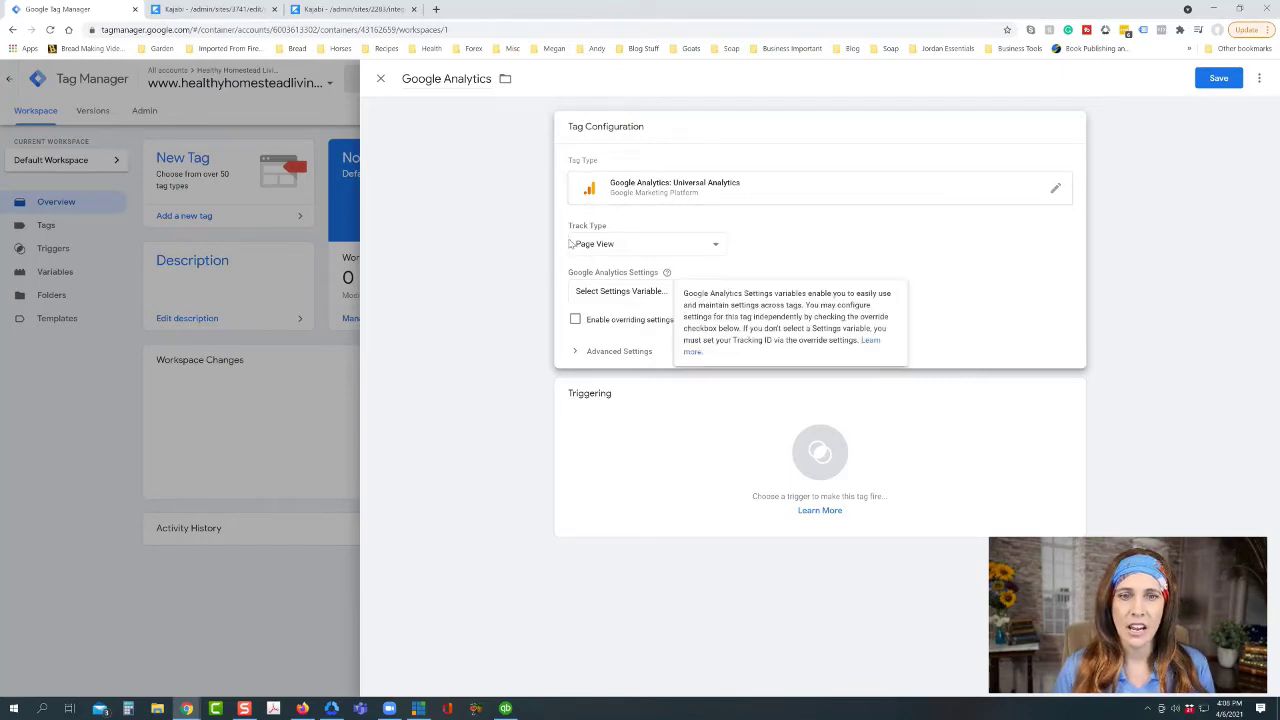
{"action": "left_click", "coordinate": [600, 248]}
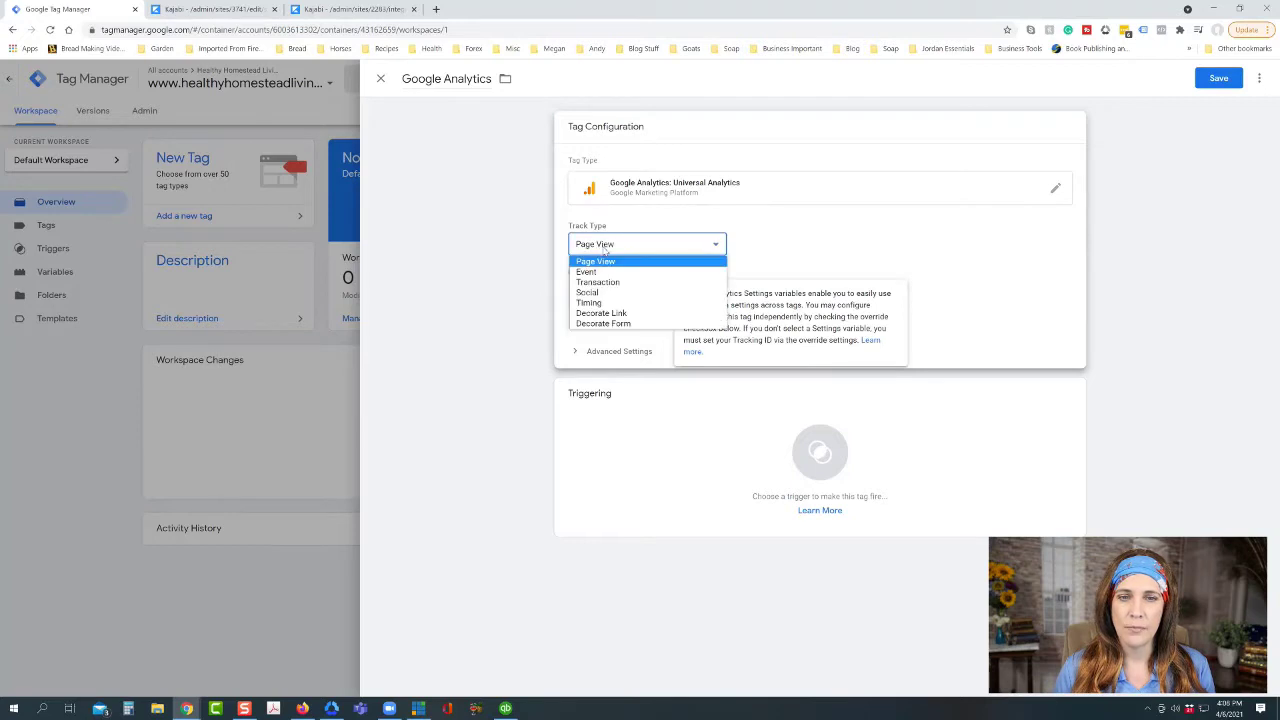
{"action": "left_click", "coordinate": [605, 249]}
- Start a new Google Analytics Settings variable for the tag, ready for its tracking ID
{"action": "left_click", "coordinate": [592, 293]}
{"action": "left_click", "coordinate": [595, 330]}
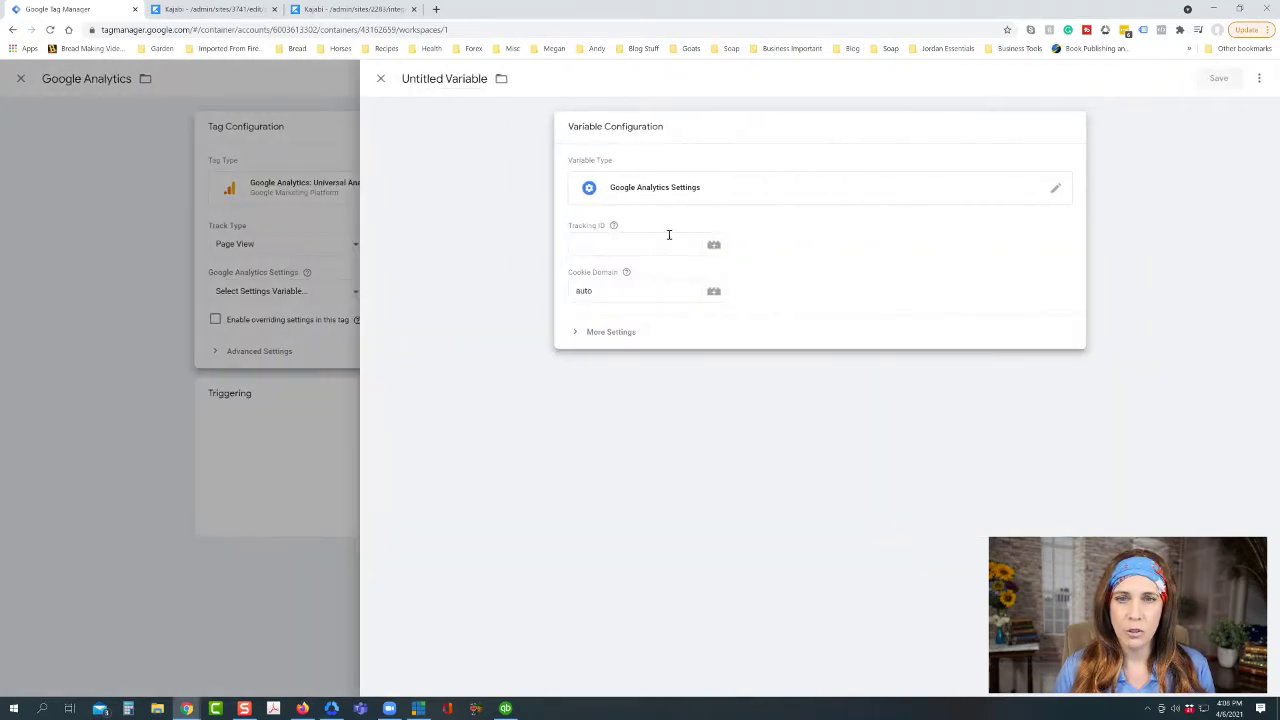
{"action": "left_click", "coordinate": [615, 246]}
{"action": "left_click", "coordinate": [626, 272]}
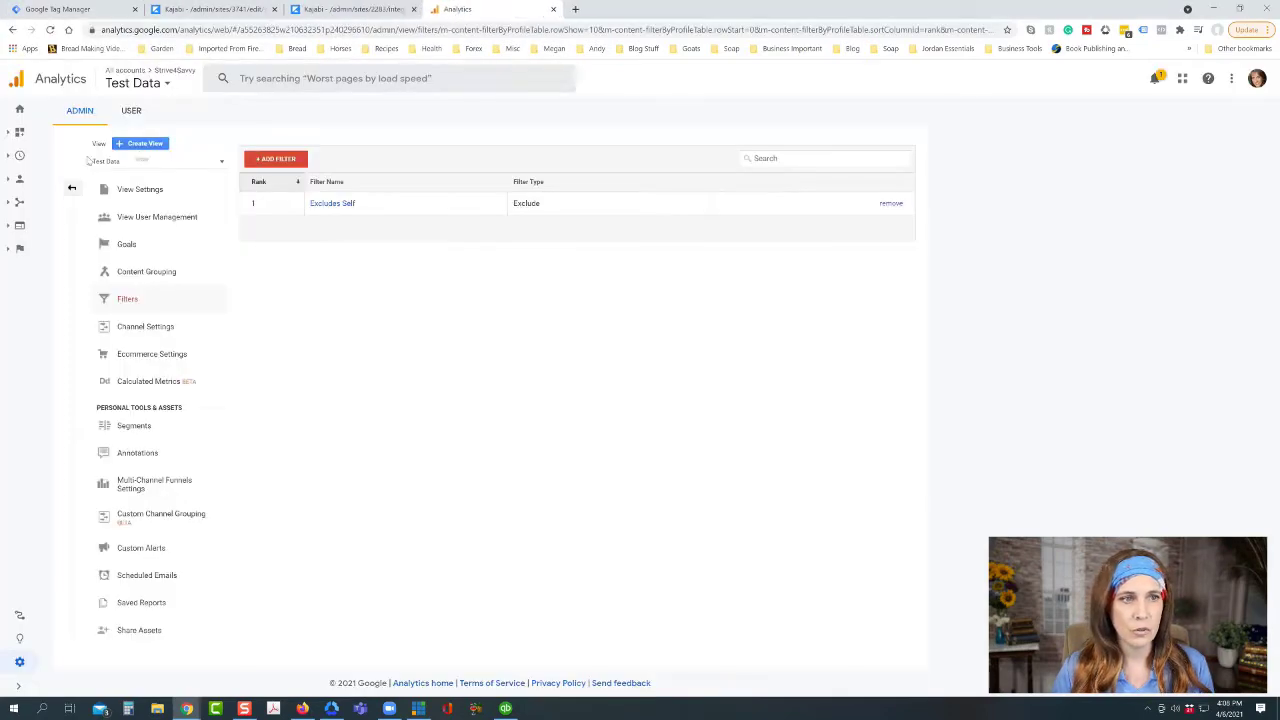
- In Google Analytics, switch to the All Web Site Data view of the Healthy Homestead Living property
{"action": "left_click", "coordinate": [152, 82]}
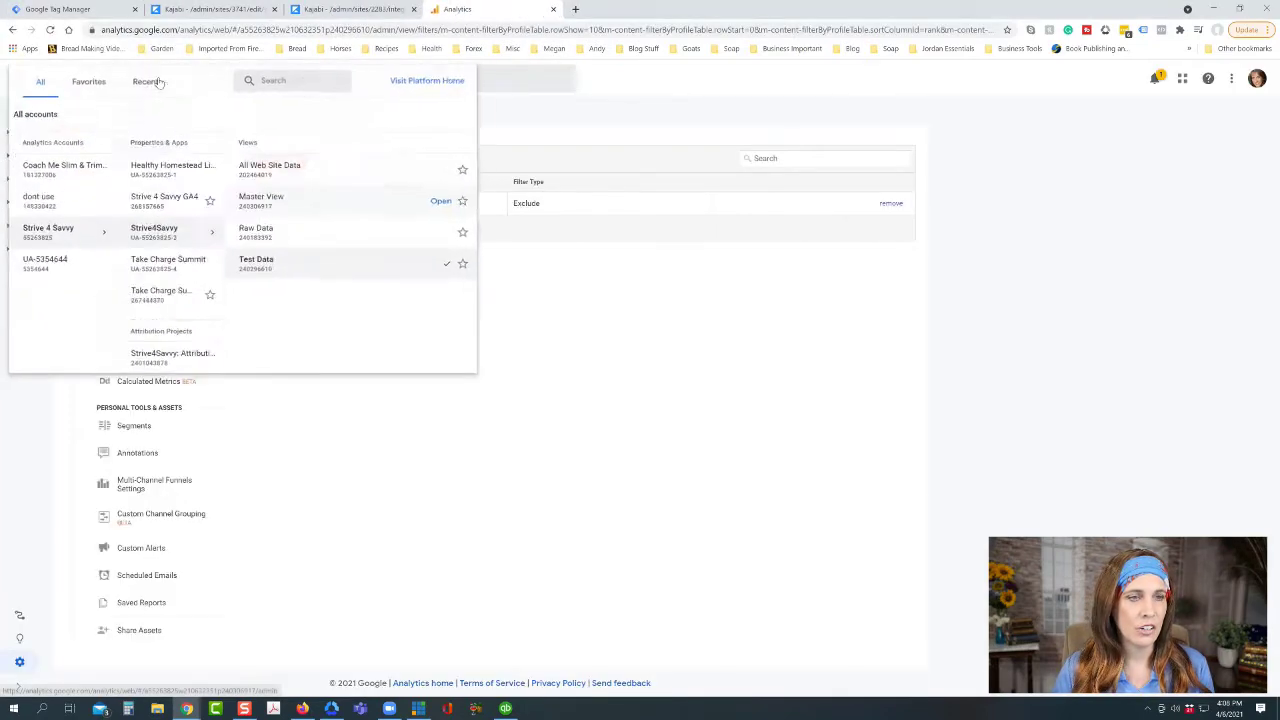
{"action": "left_click", "coordinate": [150, 175]}
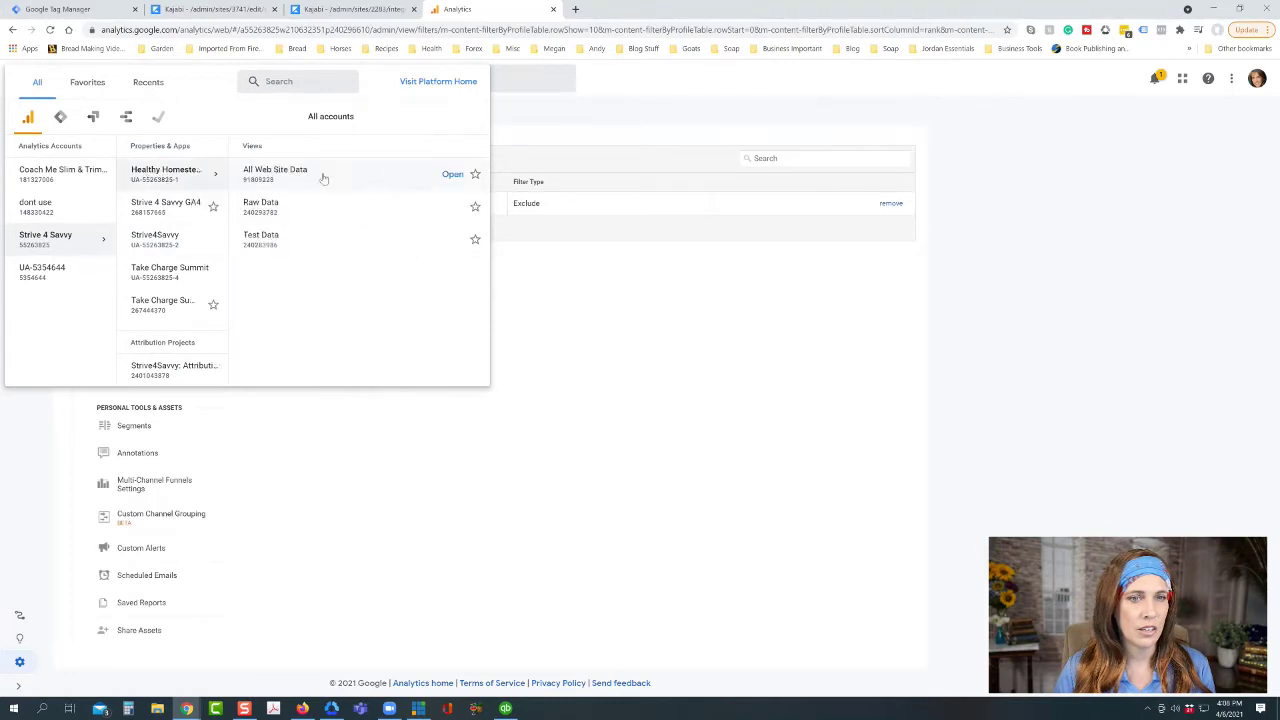
{"action": "left_click", "coordinate": [262, 172]}
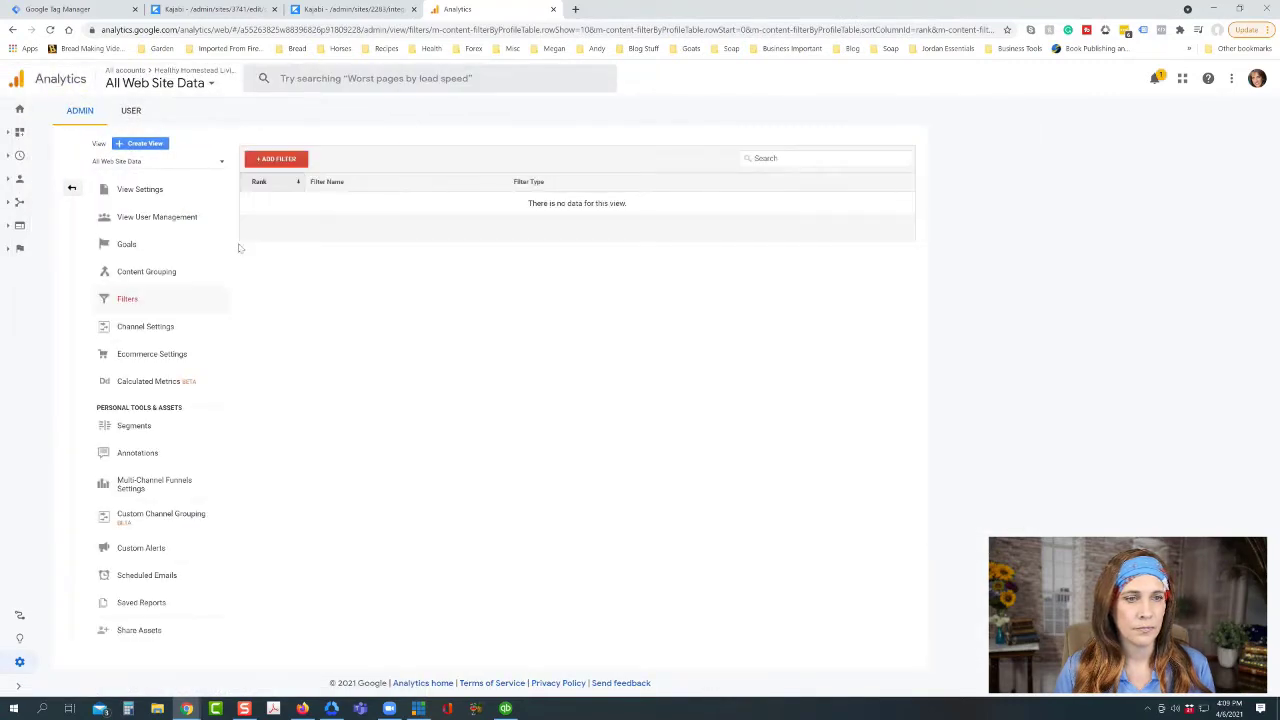
- Open the tracking code settings of the Healthy Homestead Living property and copy its tracking ID
{"action": "left_click", "coordinate": [40, 658]}
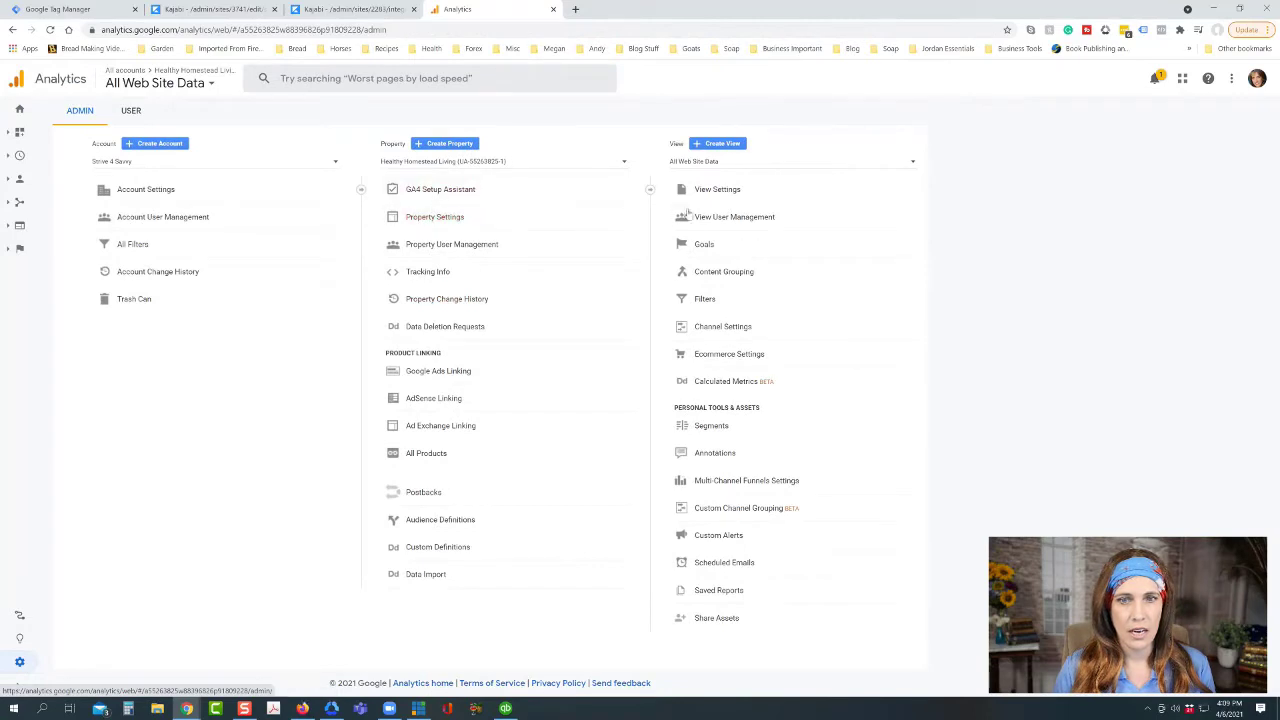
{"action": "left_click", "coordinate": [421, 273]}
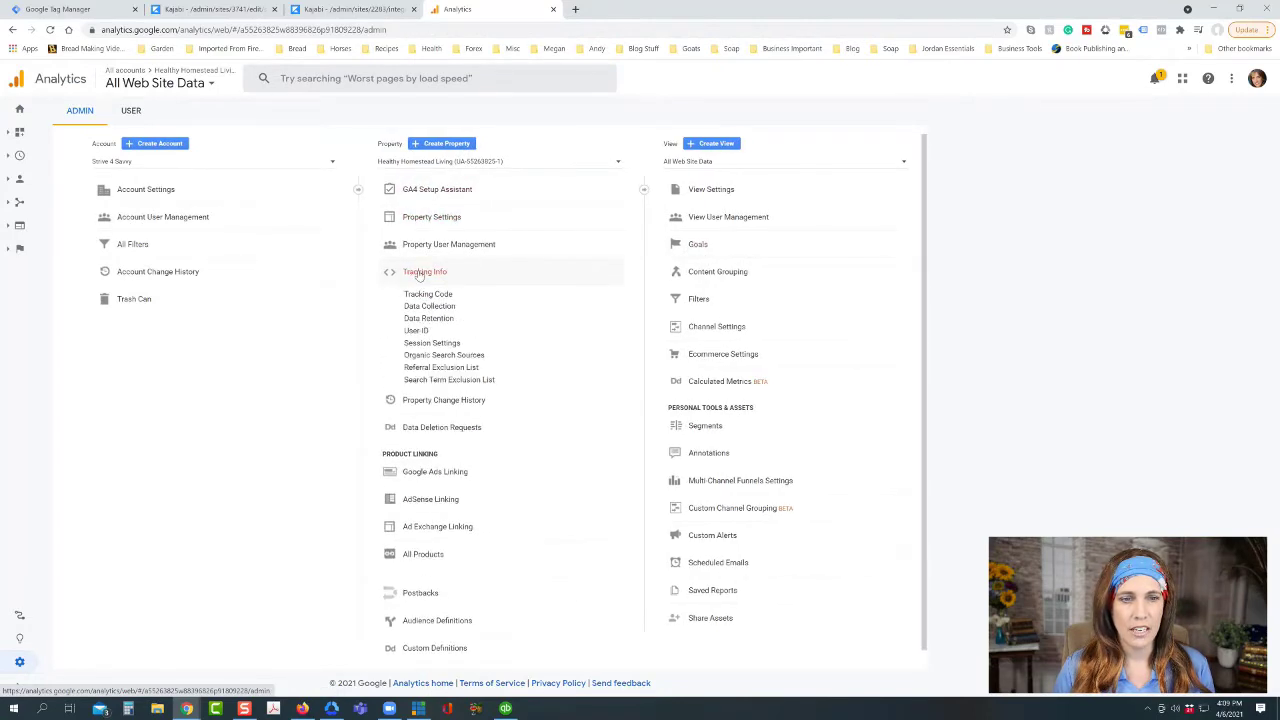
{"action": "left_click", "coordinate": [419, 296]}
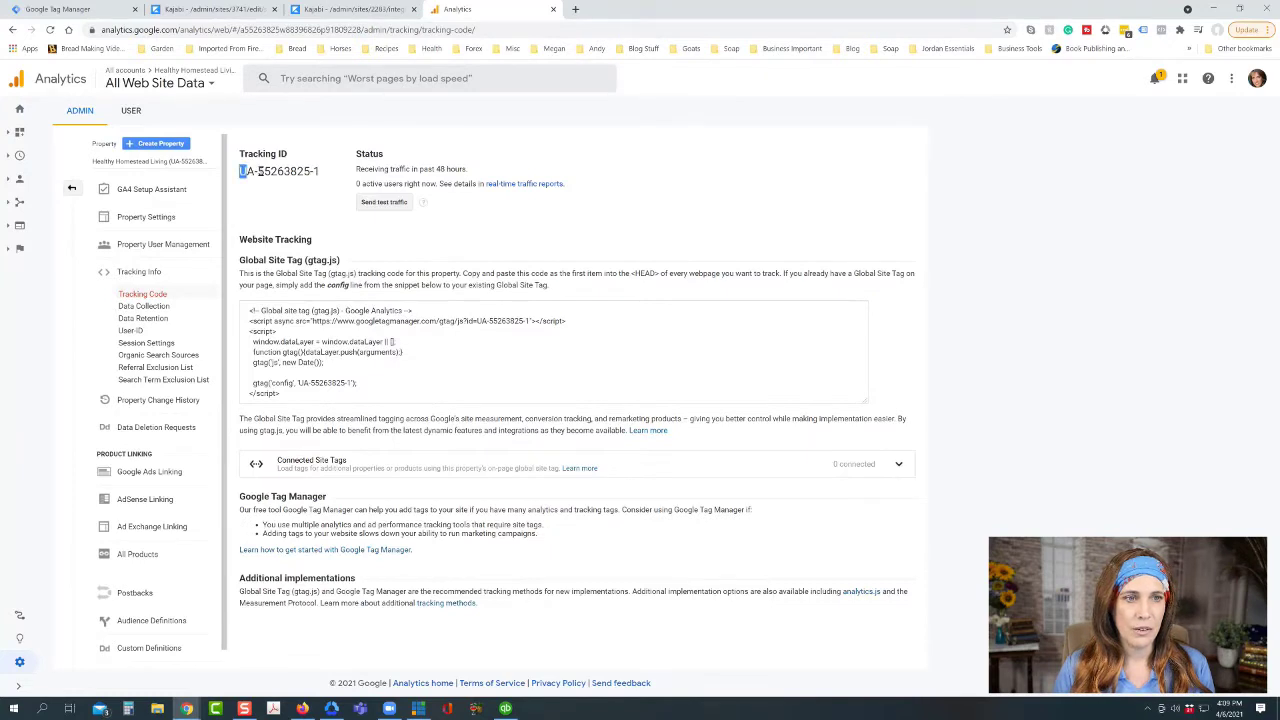
{"action": "left_click_drag", "start_coordinate": [248, 171], "coordinate": [320, 177]}
{"action": "key", "text": "ctrl+c"}
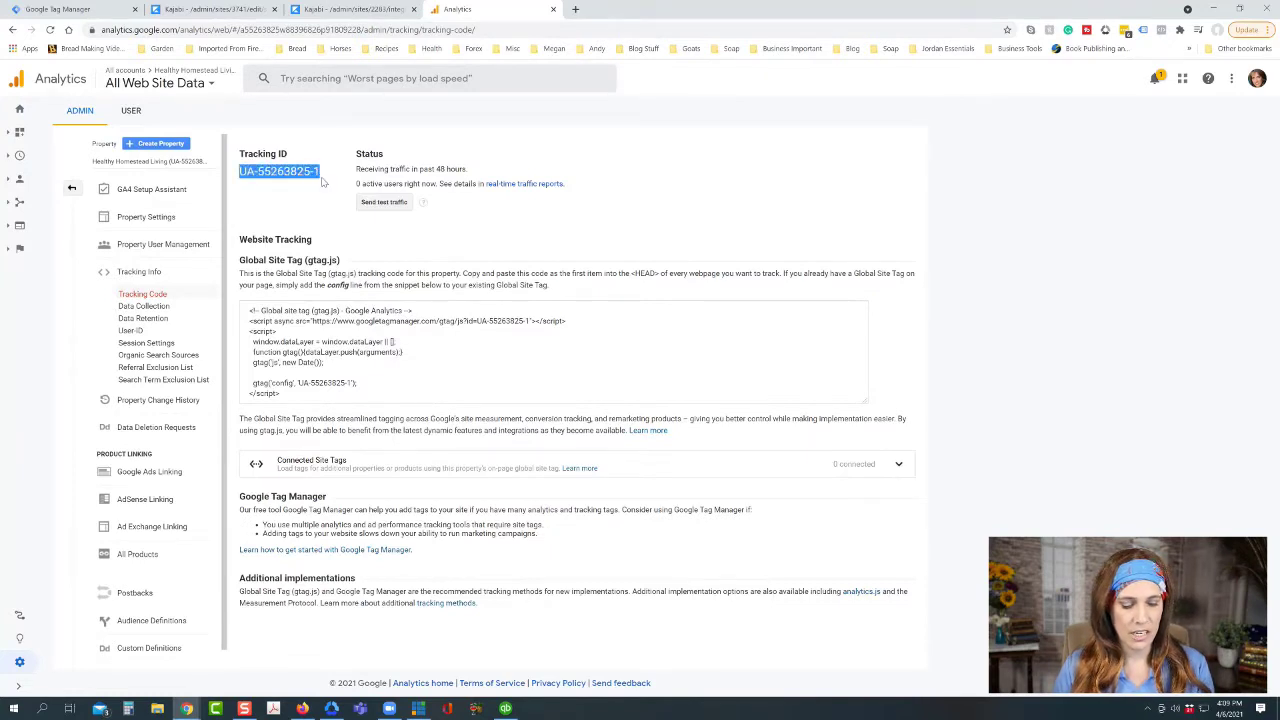
- Return to Google Tag Manager and paste the copied ID as the new variable's tracking ID
{"action": "left_click", "coordinate": [80, 10]}
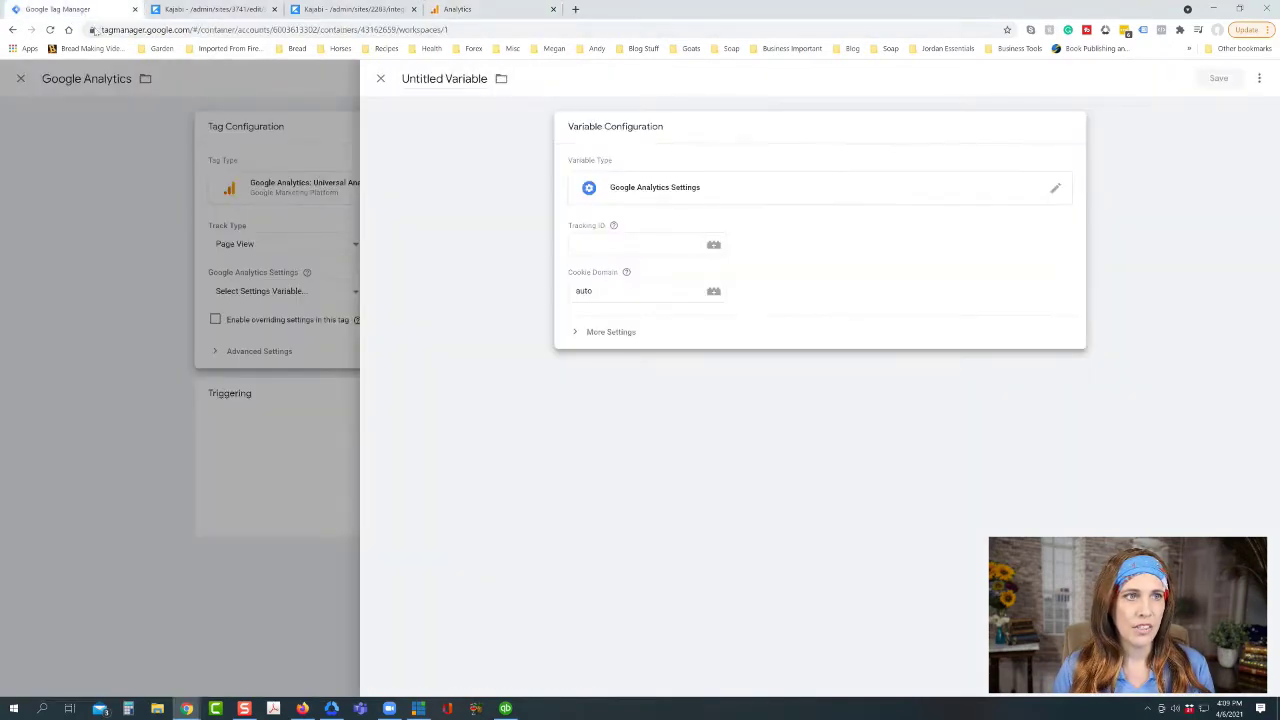
{"action": "left_click", "coordinate": [585, 244]}
{"action": "key", "text": "ctrl+v"}
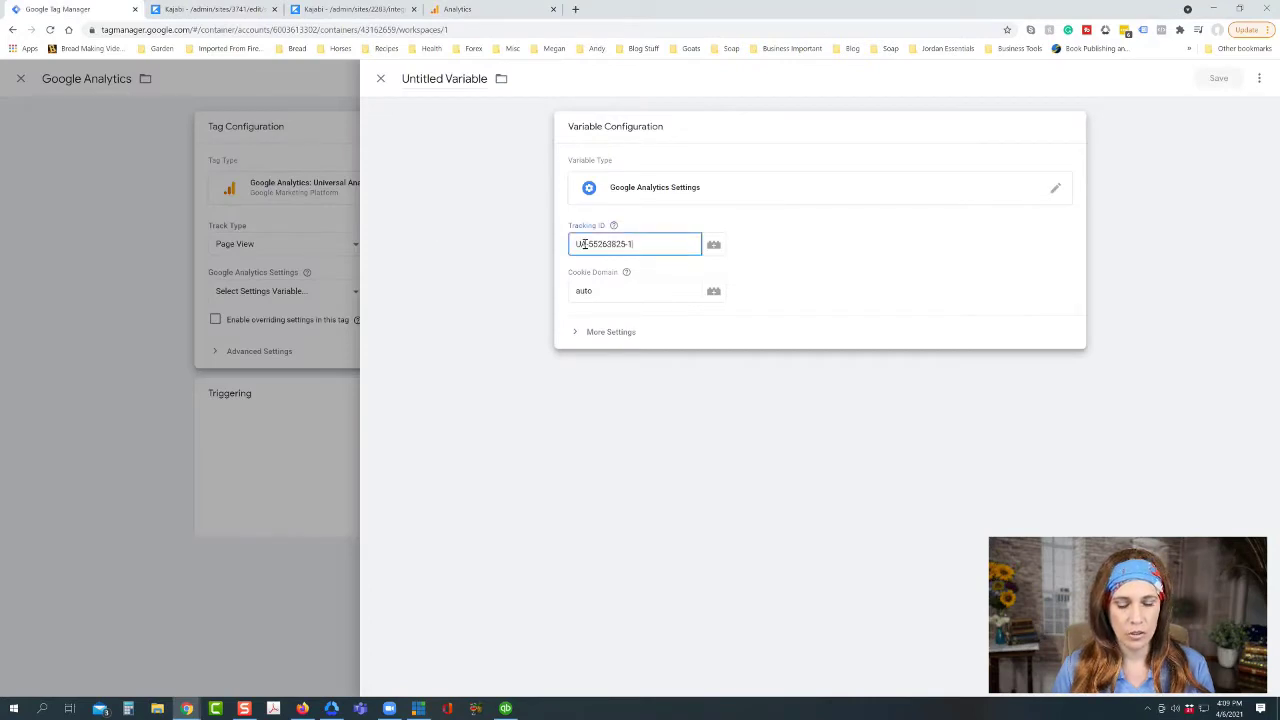
{"action": "left_click", "coordinate": [613, 225]}
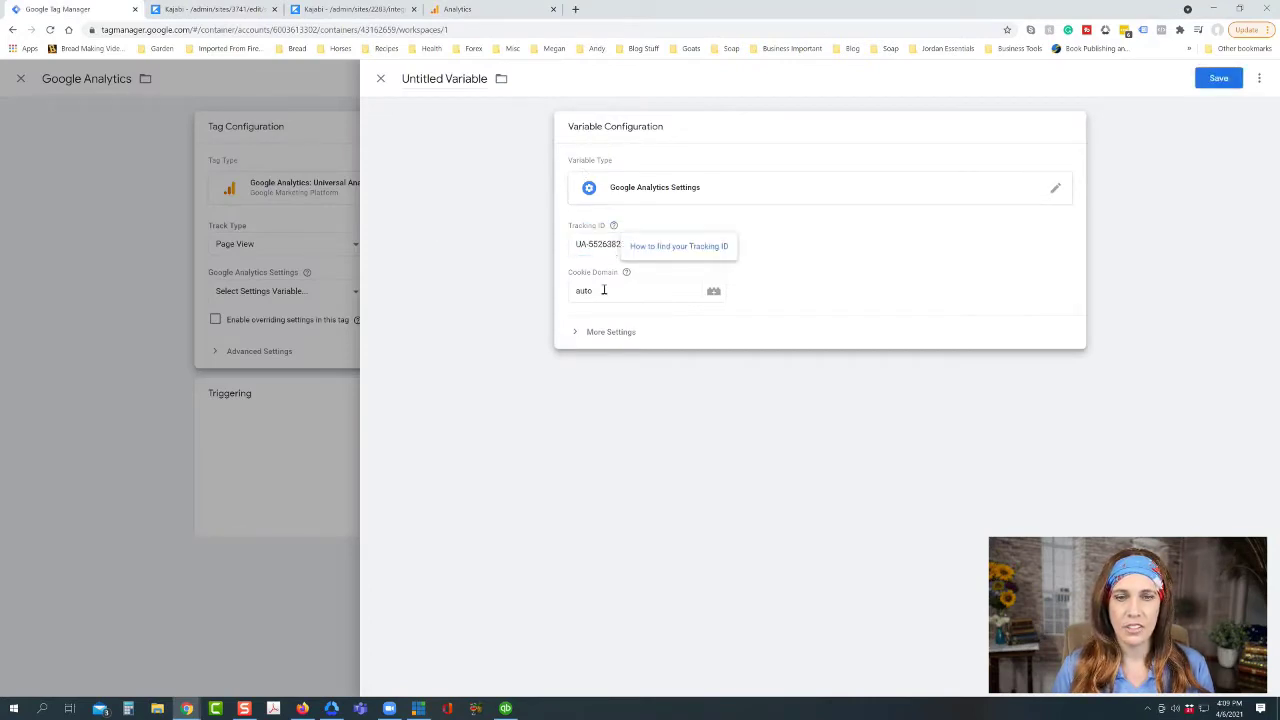
- Name the settings variable HHL Google Analytics All Data and save it
{"action": "left_click_drag", "start_coordinate": [403, 79], "coordinate": [492, 80]}
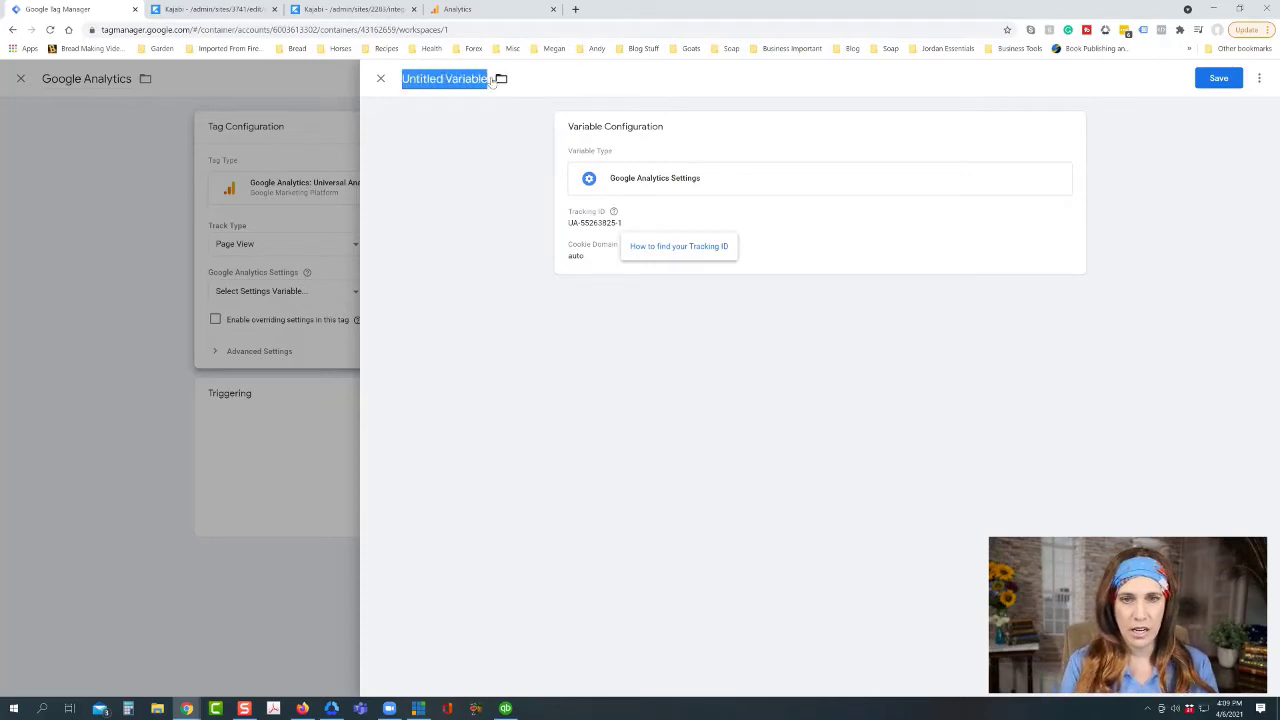
{"action": "type", "text": "All"}
{"action": "key", "text": "BackSpace"}
{"action": "key", "text": "BackSpace"}
{"action": "type", "text": "HHL"}
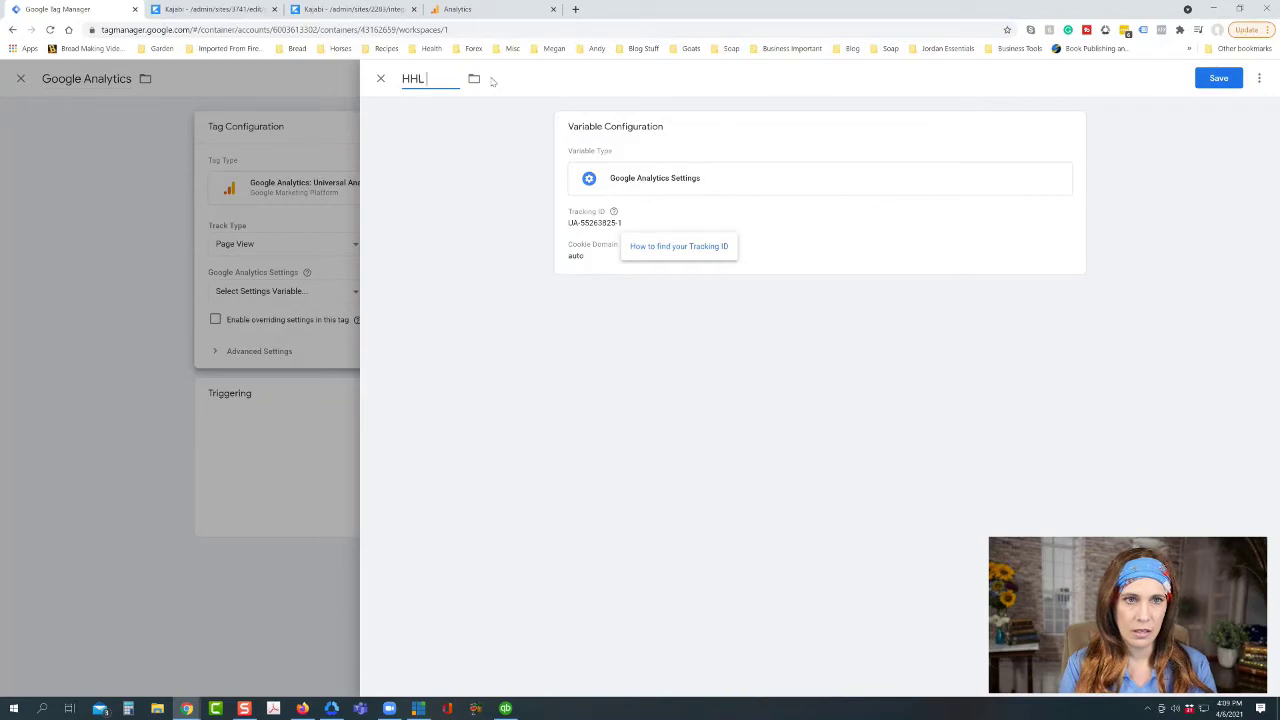
{"action": "type", "text": " Google Analytics All Data"}
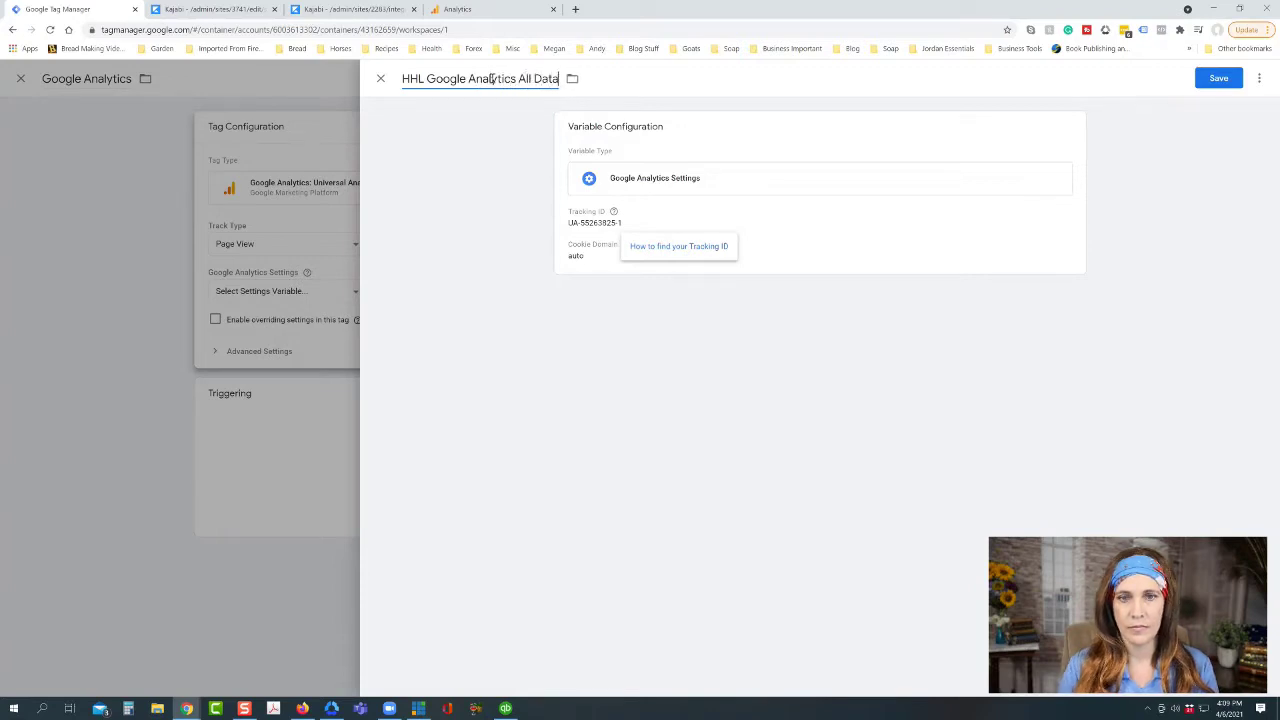
{"action": "left_click", "coordinate": [1205, 86]}
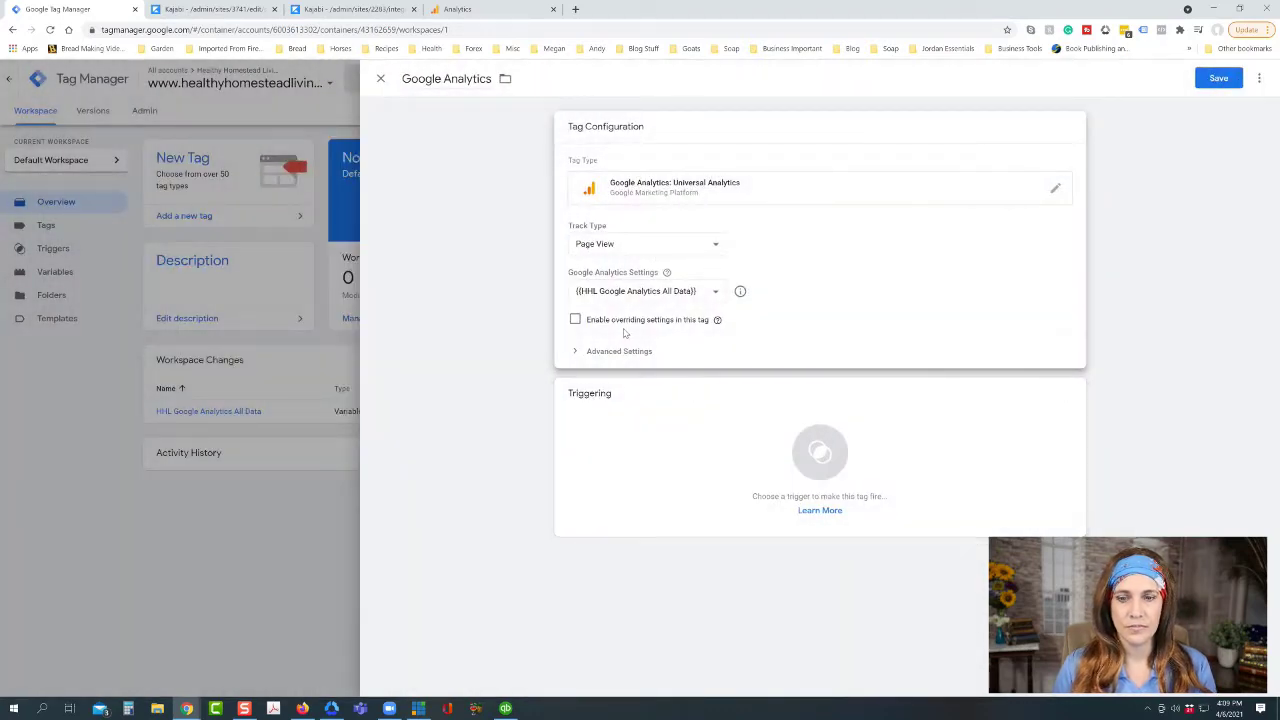
- Assign the All Pages trigger to the Google Analytics tag and save the tag
{"action": "left_click", "coordinate": [720, 445]}
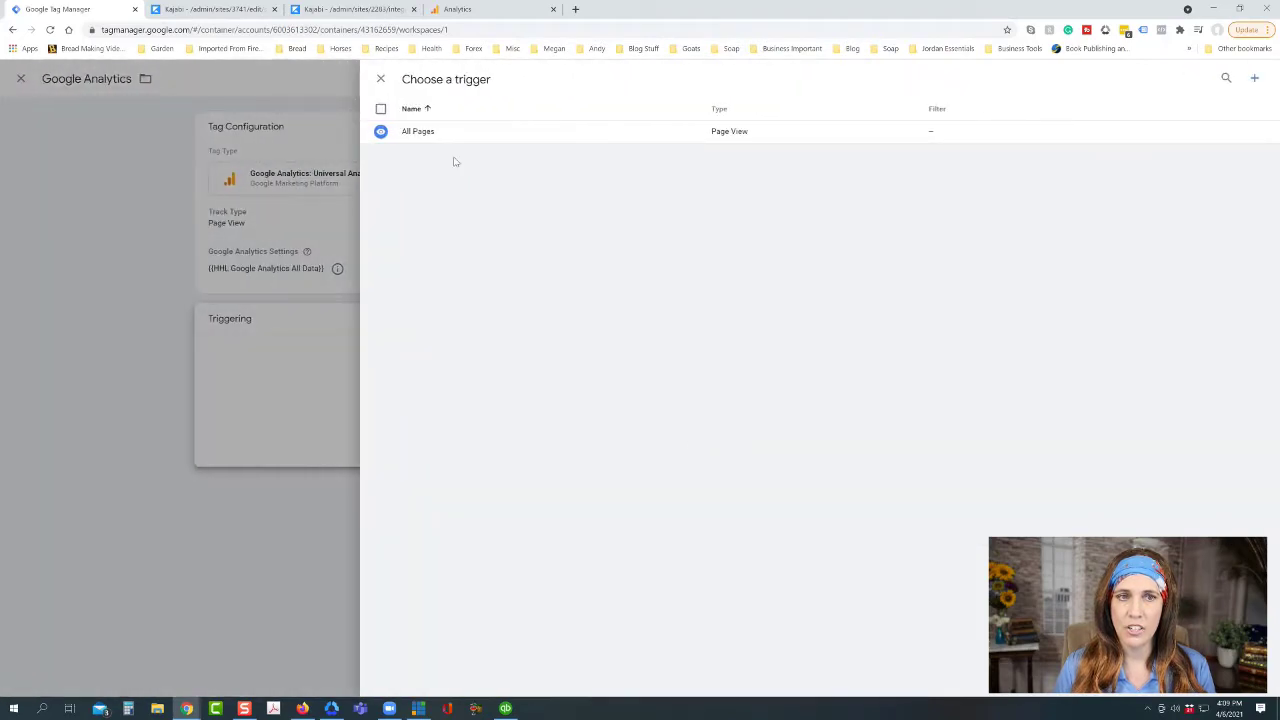
{"action": "left_click", "coordinate": [416, 133]}
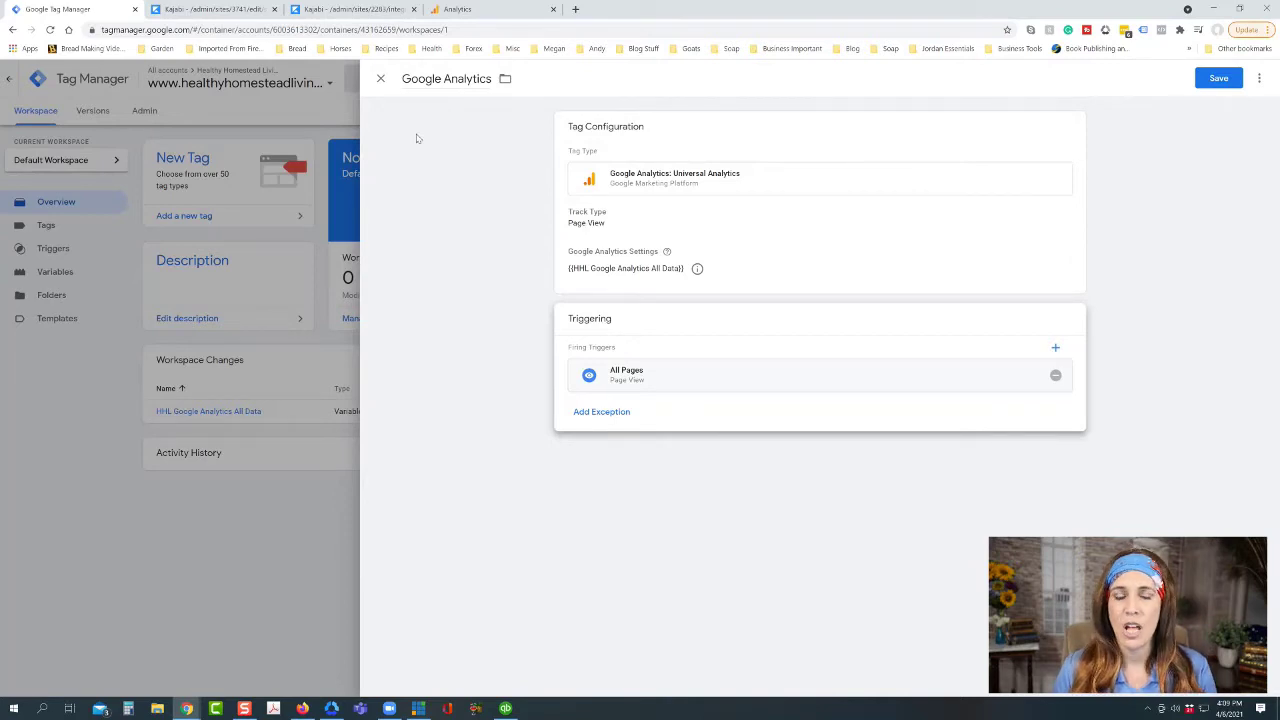
{"action": "left_click", "coordinate": [1218, 79]}
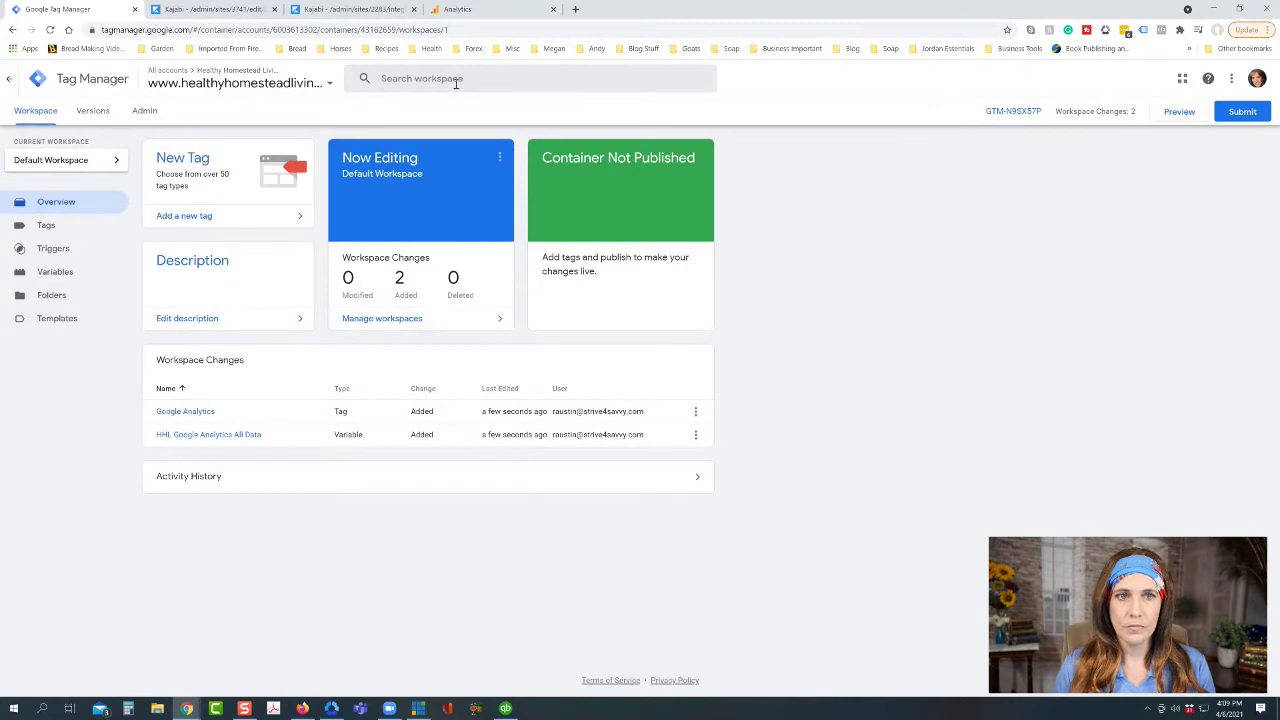
- Switch to Google Analytics, start a new property and review its advanced Universal Analytics option, leaving that option off
{"action": "left_click", "coordinate": [472, 10]}
{"action": "left_click", "coordinate": [21, 663]}
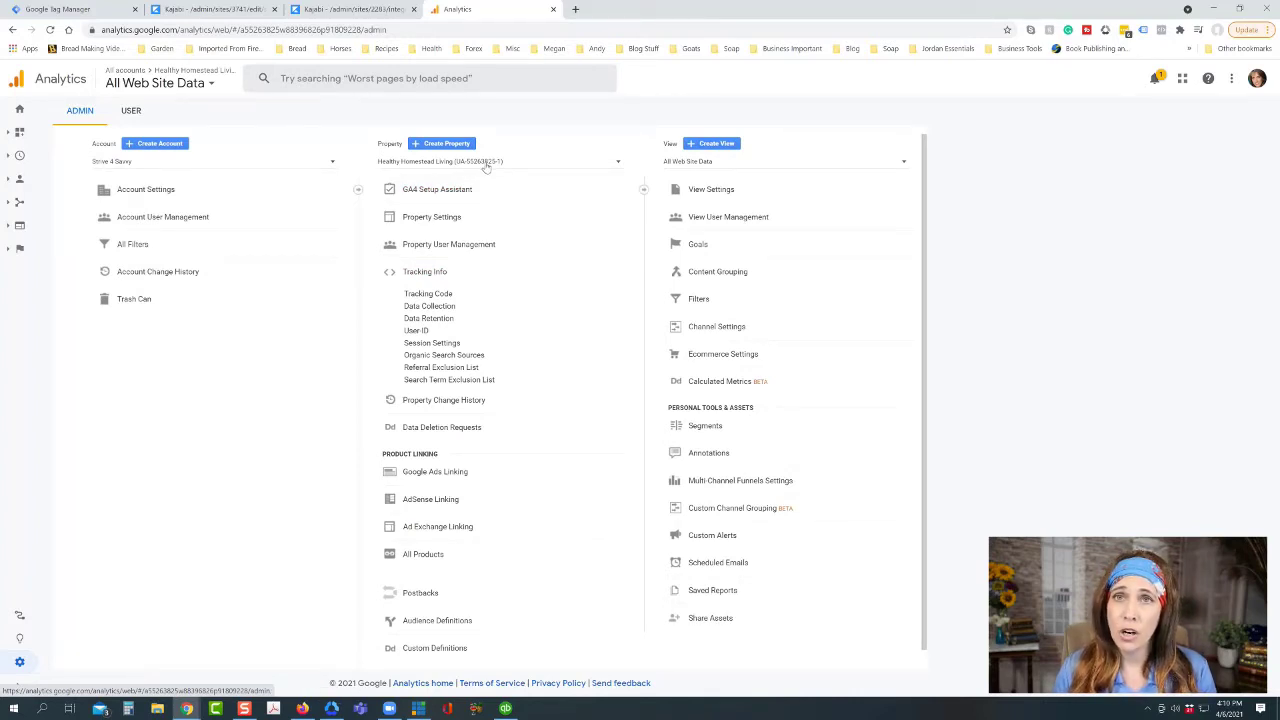
{"action": "left_click", "coordinate": [430, 145]}
{"action": "left_click", "coordinate": [170, 323]}
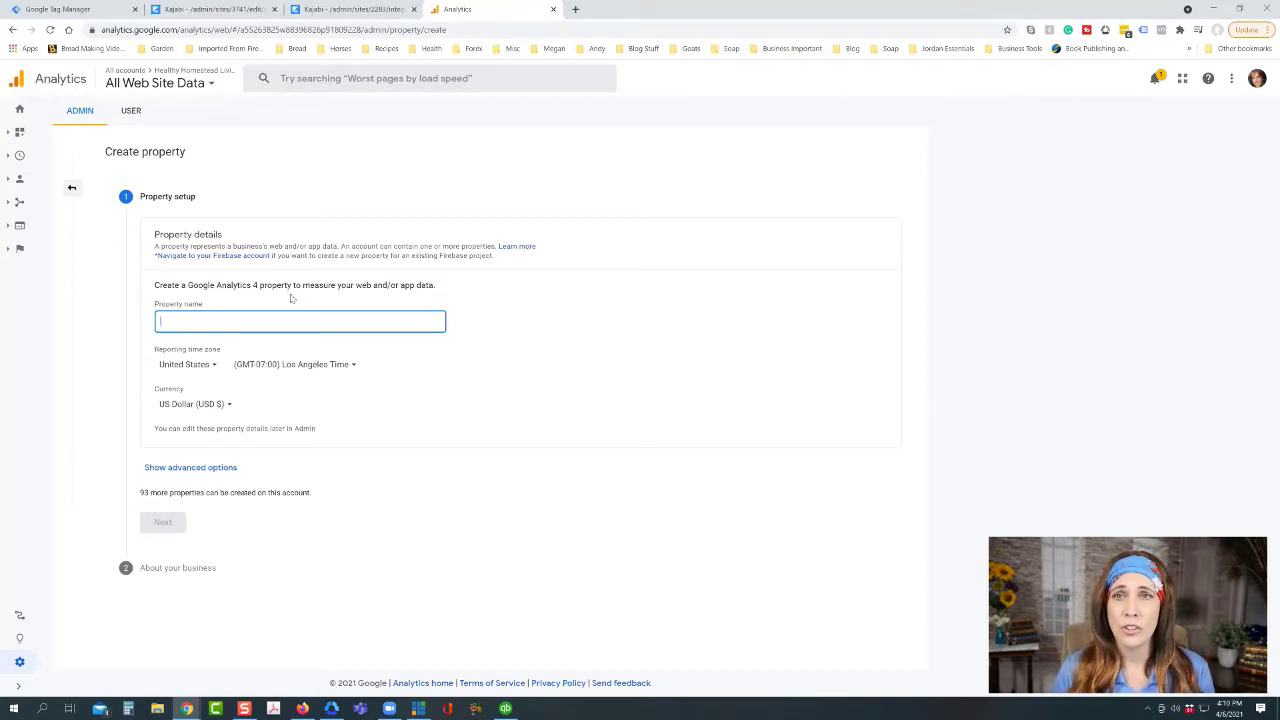
{"action": "left_click", "coordinate": [180, 470]}
{"action": "scroll", "coordinate": [278, 448], "scroll_direction": "down", "scroll_amount": 1}
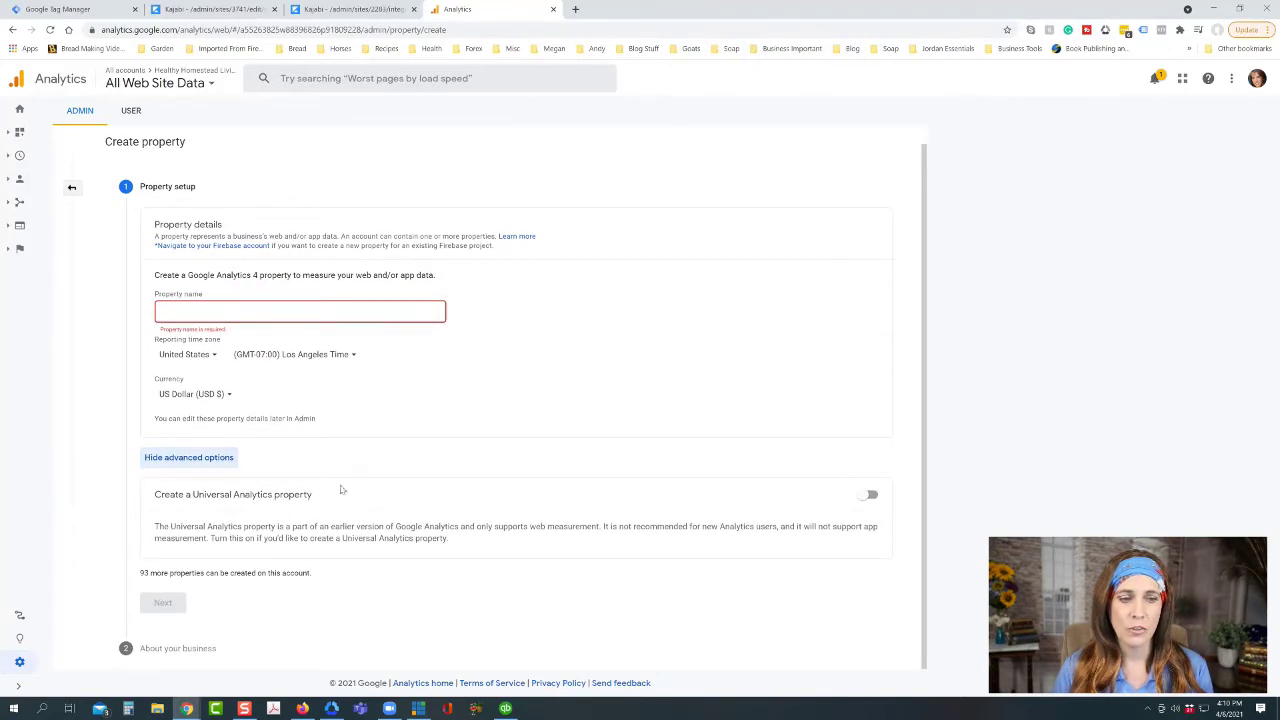
{"action": "left_click", "coordinate": [872, 497]}
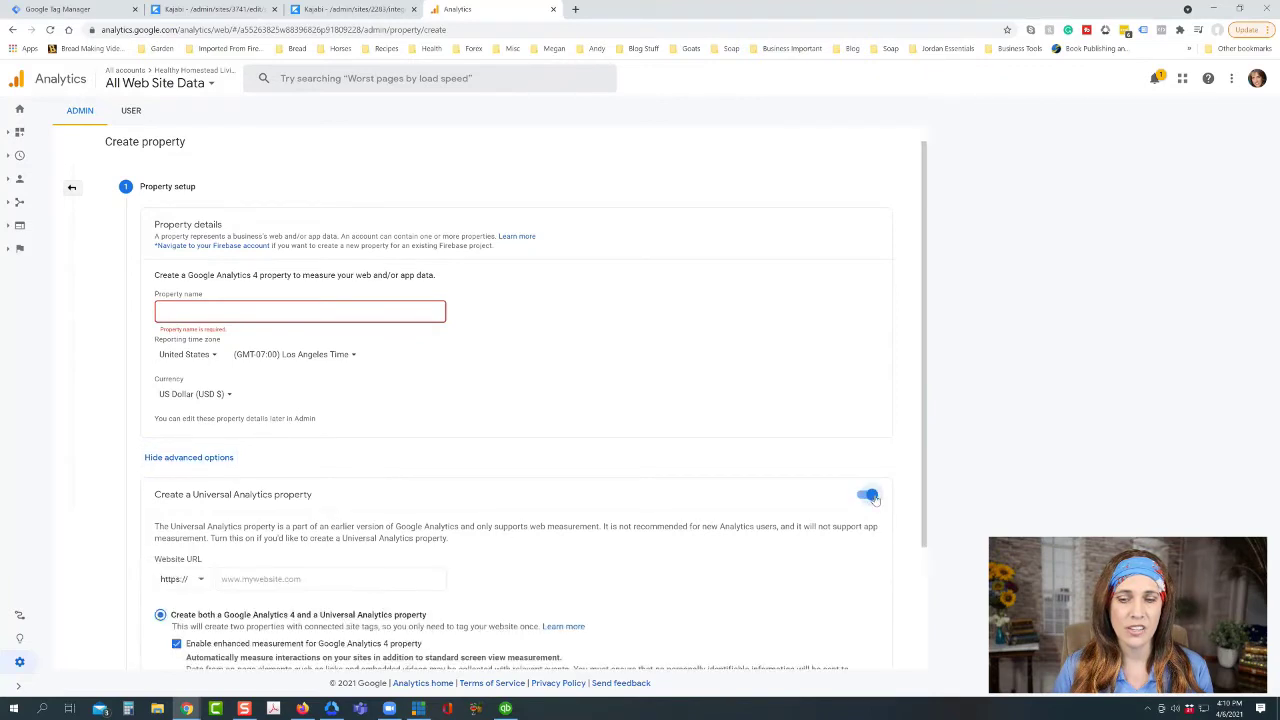
{"action": "left_click", "coordinate": [872, 497]}
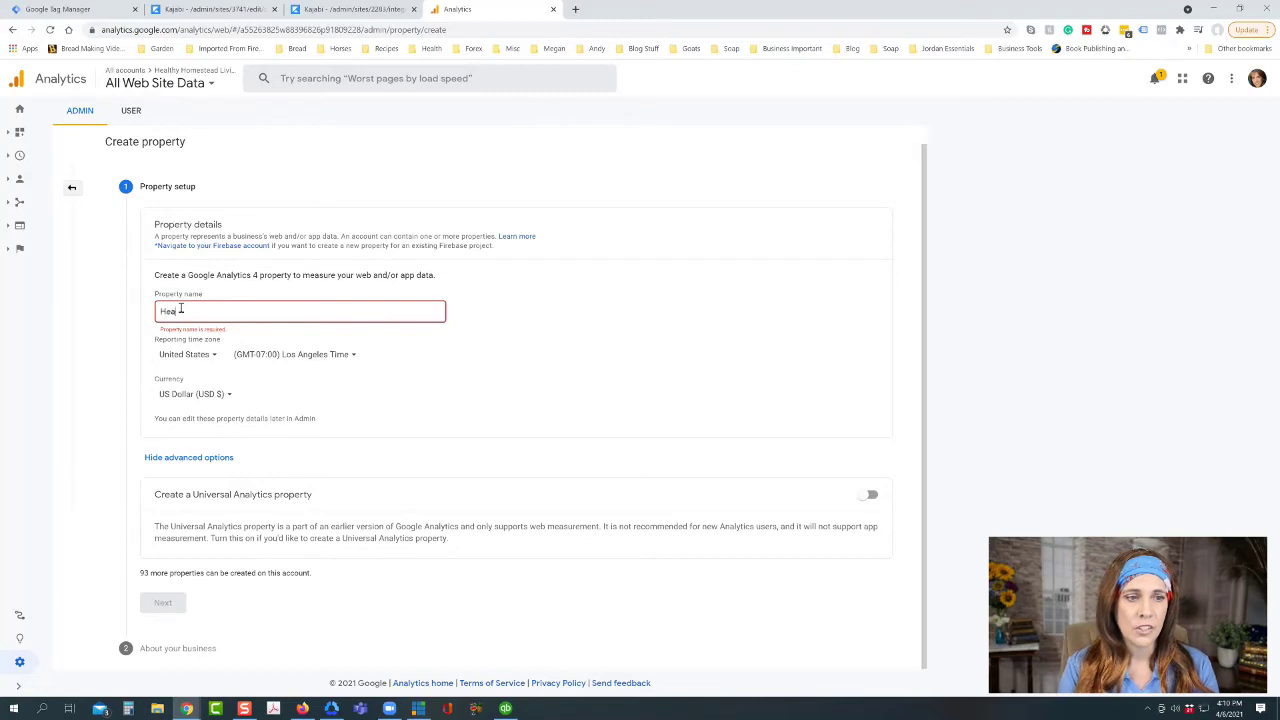
- Name the new property Healthy Homestead Living GA4 and set its reporting time zone to (GMT-05:00) Chicago Time
{"action": "type", "text": "lthy Homestead Living GA4"}
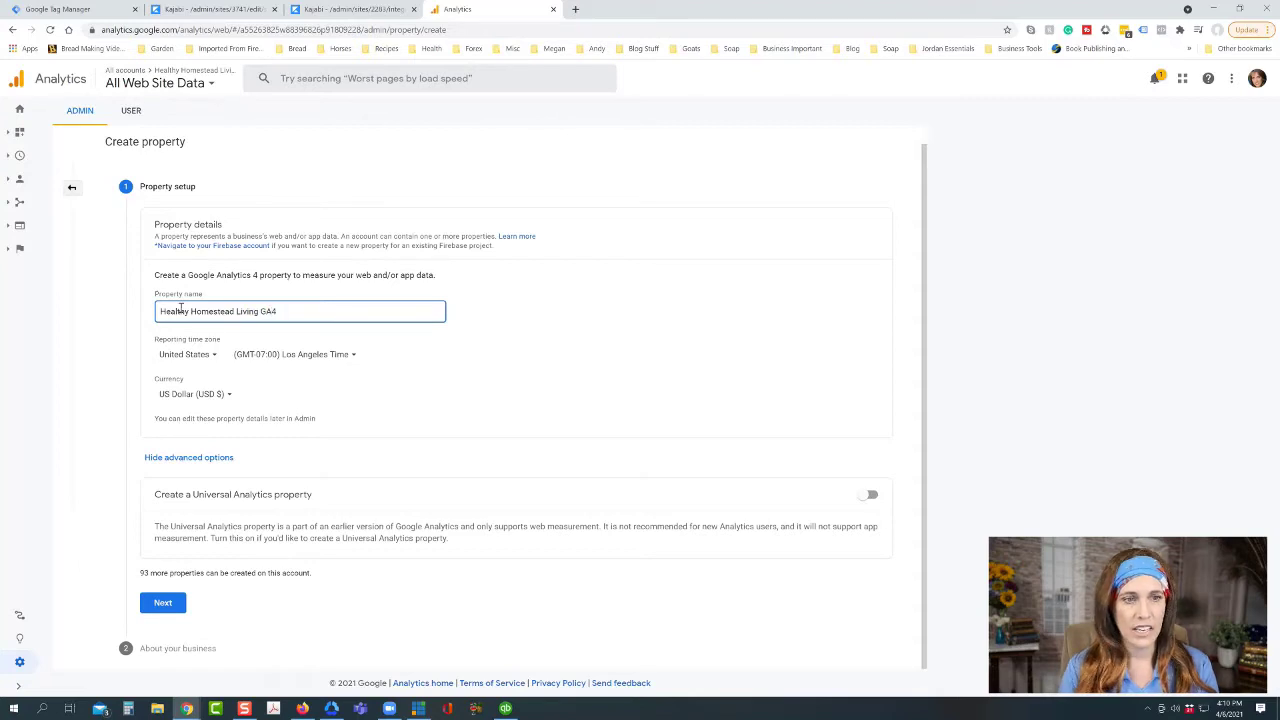
{"action": "left_click", "coordinate": [291, 356]}
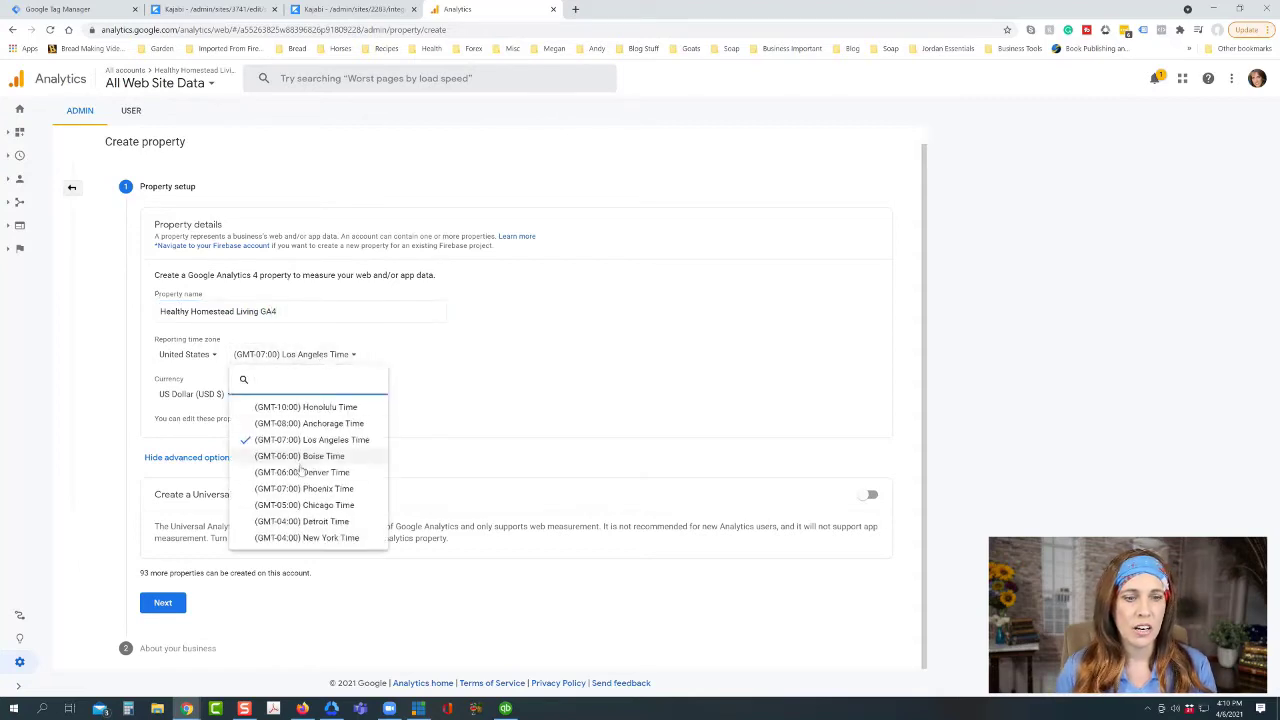
{"action": "left_click", "coordinate": [305, 505]}
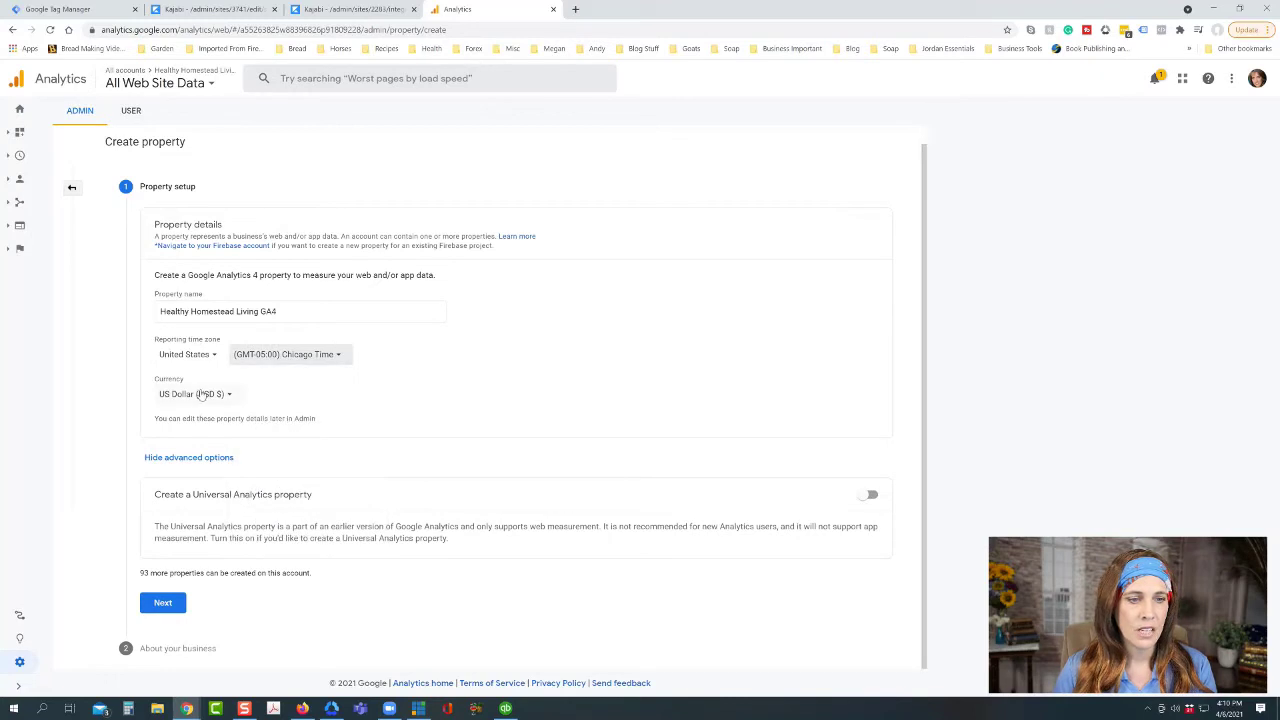
- Continue to the business information and set the industry category to Home & Garden and the business size to Small - 1 to 10 employees
{"action": "left_click", "coordinate": [163, 603]}
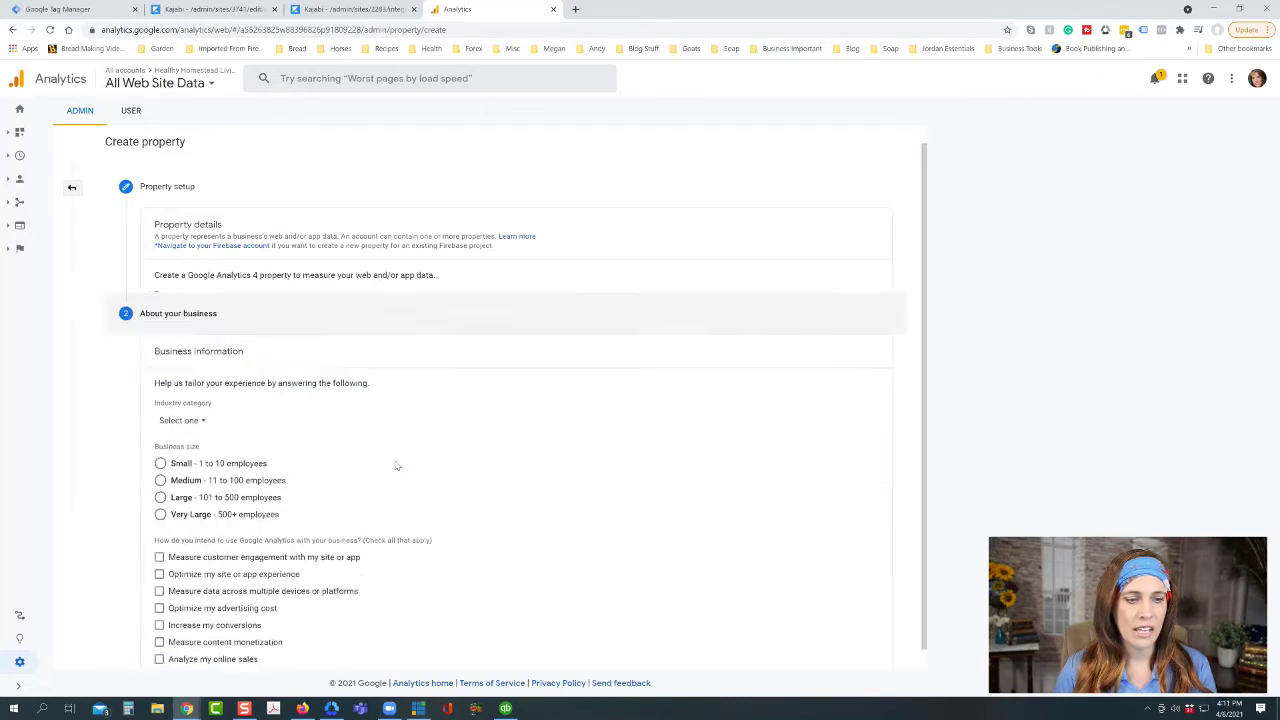
{"action": "left_click", "coordinate": [180, 336]}
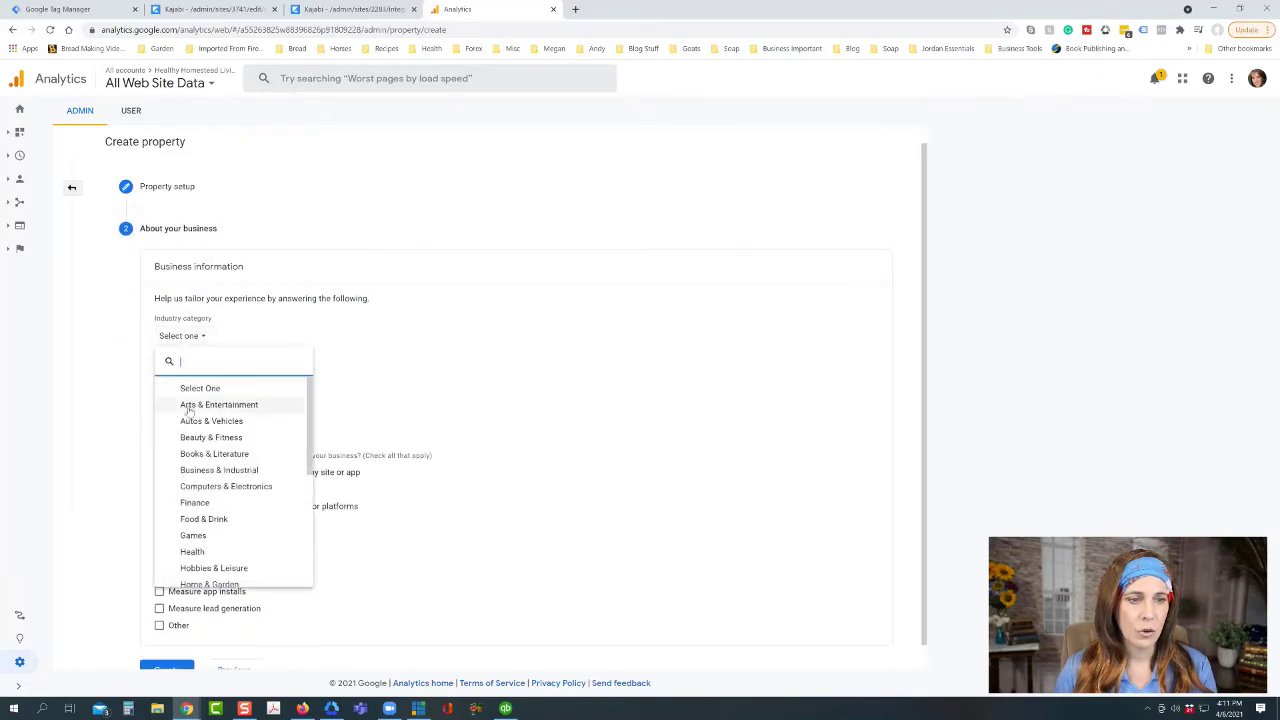
{"action": "left_click", "coordinate": [190, 587]}
{"action": "left_click", "coordinate": [160, 378]}
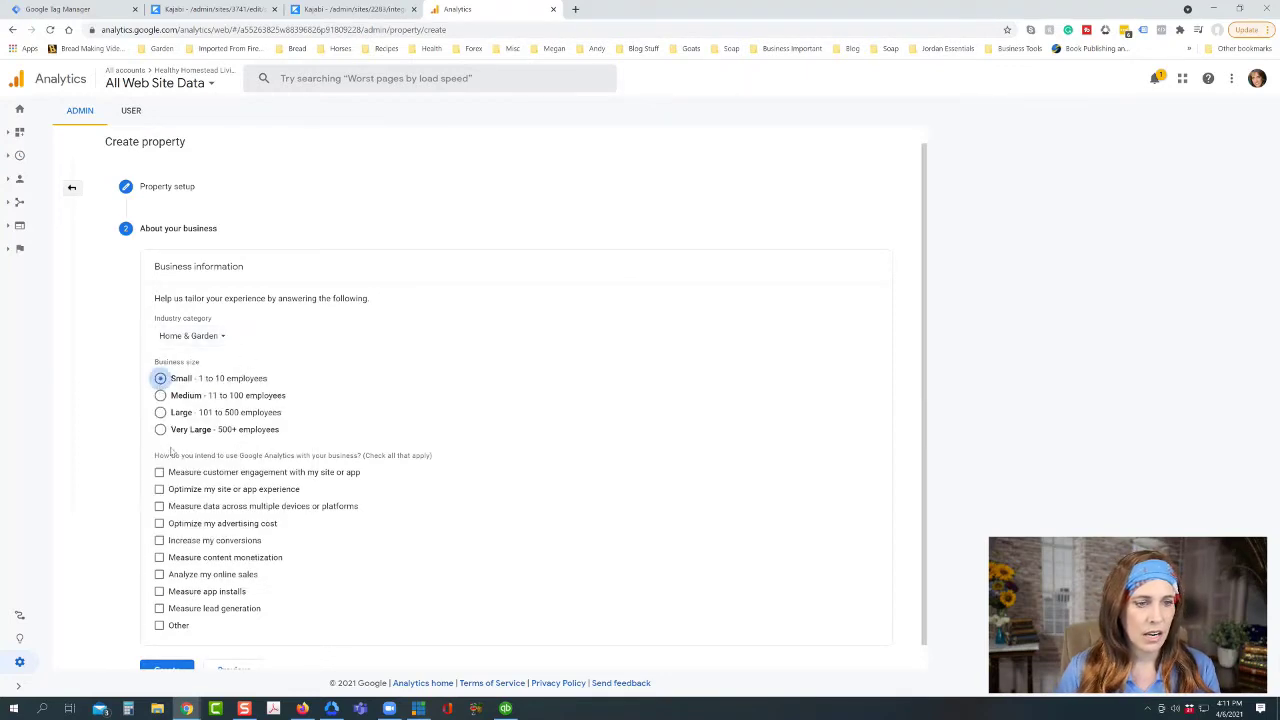
- Select customer engagement, site optimization, multi-device data, conversions, content monetization and lead generation as intended uses, and create the property
{"action": "left_click", "coordinate": [160, 472]}
{"action": "left_click", "coordinate": [159, 489]}
{"action": "left_click", "coordinate": [159, 506]}
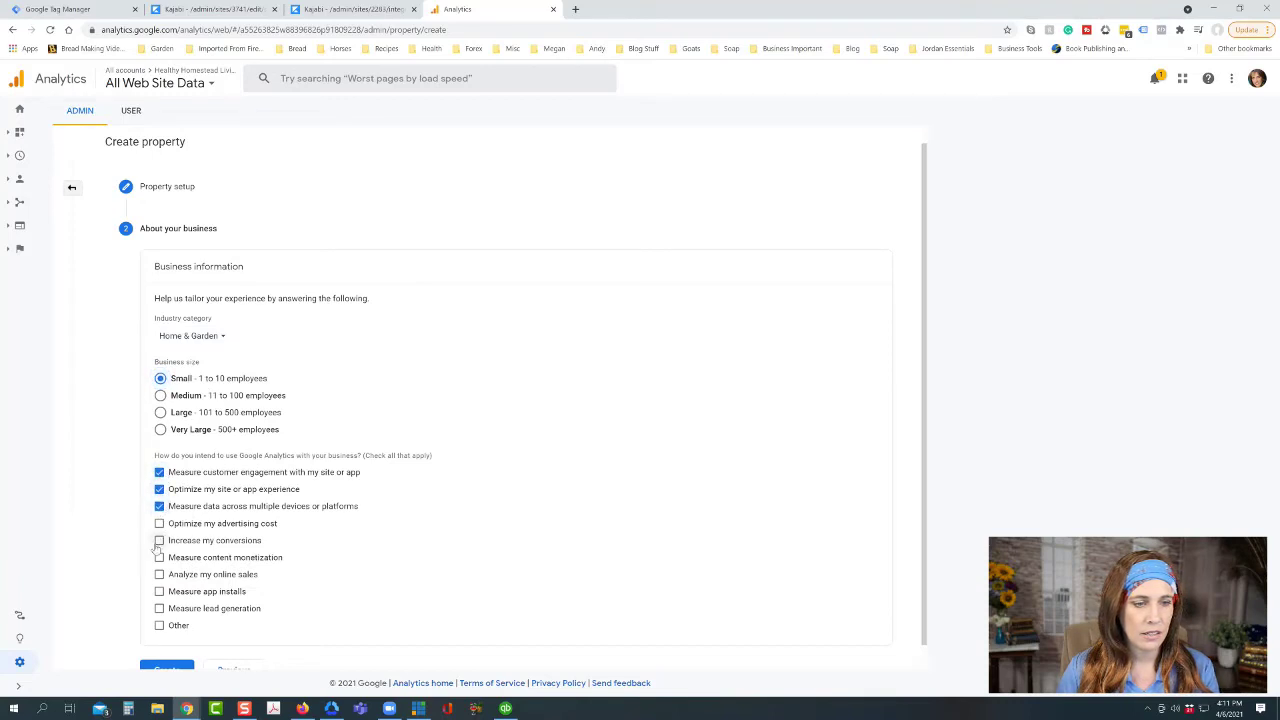
{"action": "left_click", "coordinate": [159, 523]}
{"action": "left_click", "coordinate": [159, 523]}
{"action": "left_click", "coordinate": [159, 540]}
{"action": "left_click", "coordinate": [159, 557]}
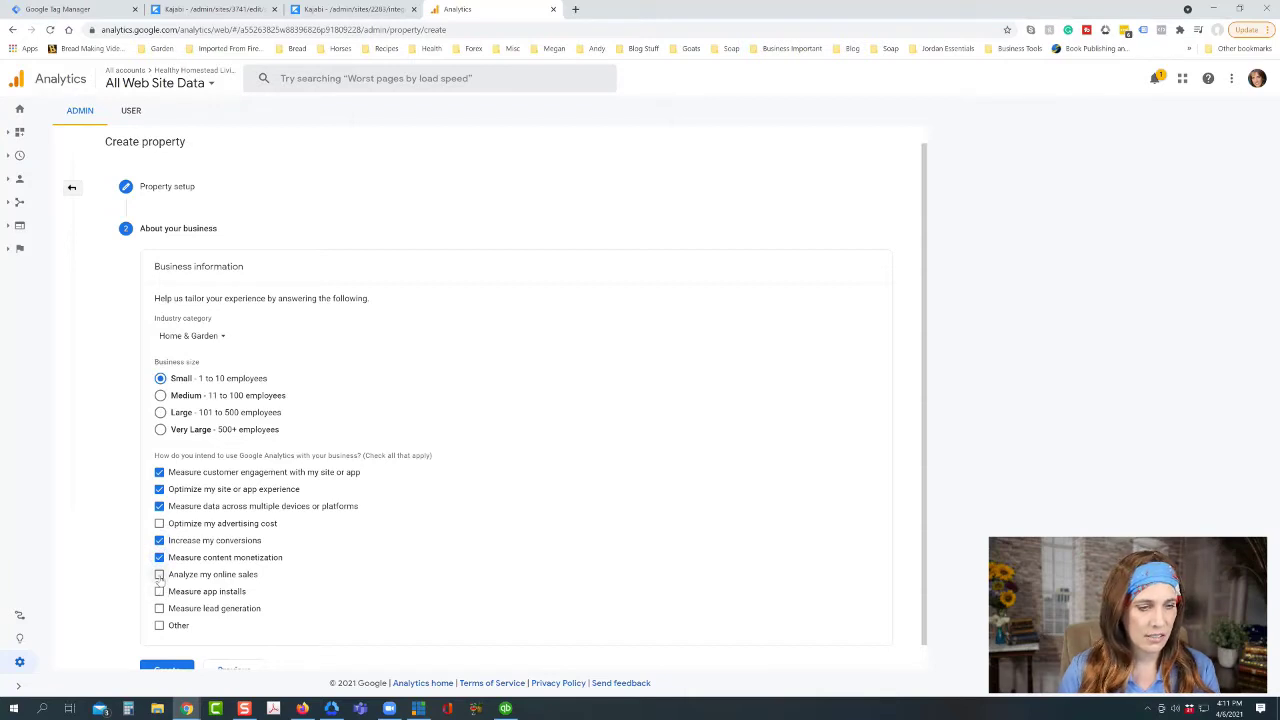
{"action": "left_click", "coordinate": [160, 609]}
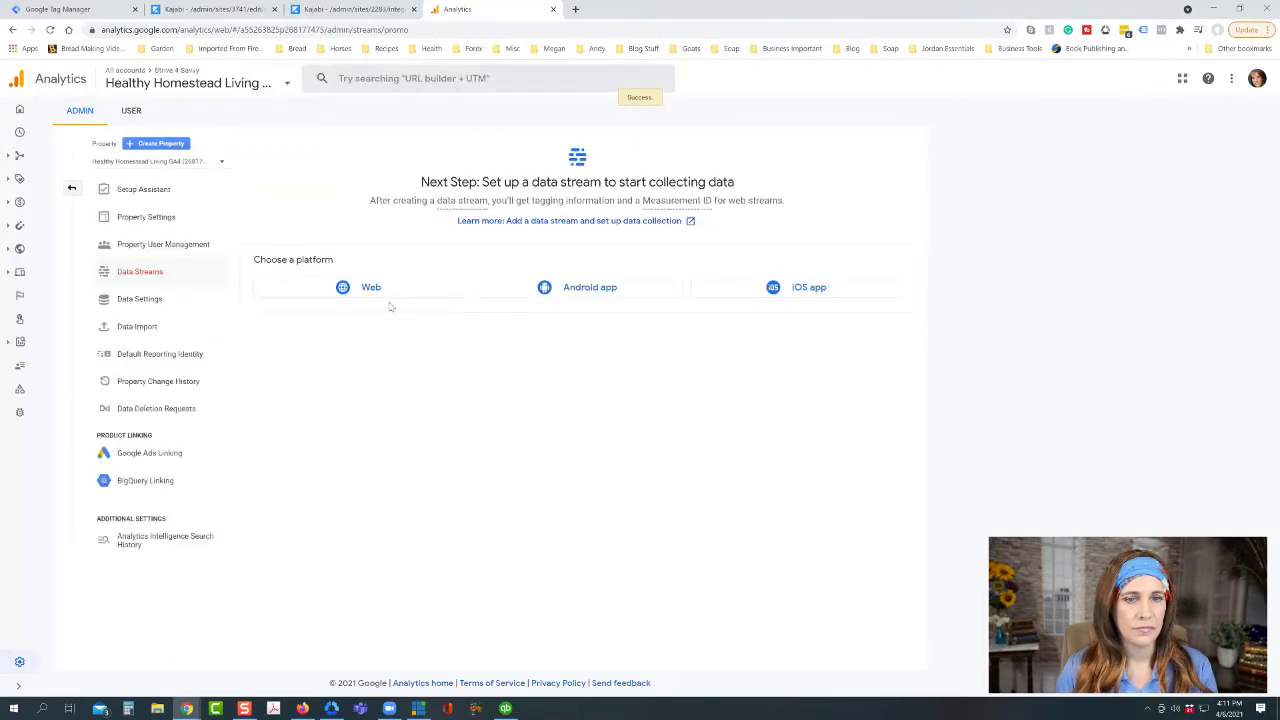
{"action": "left_click", "coordinate": [361, 290]}
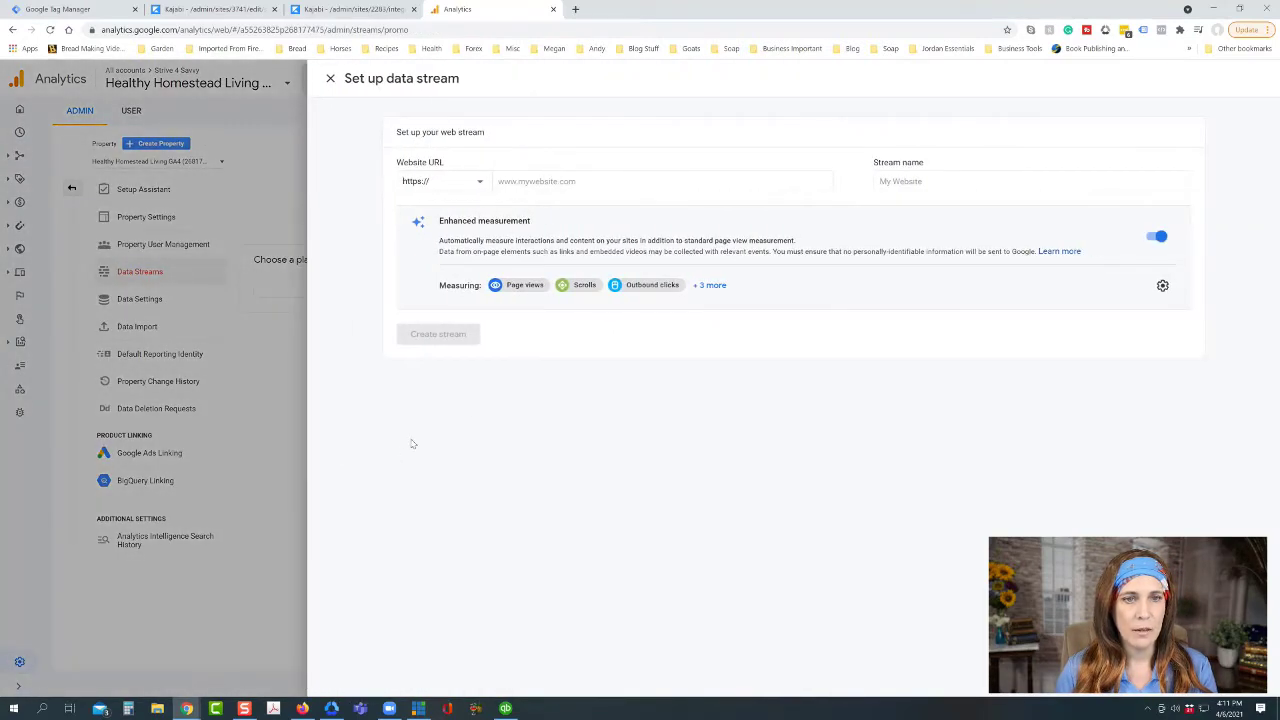
{"action": "left_click", "coordinate": [506, 184]}
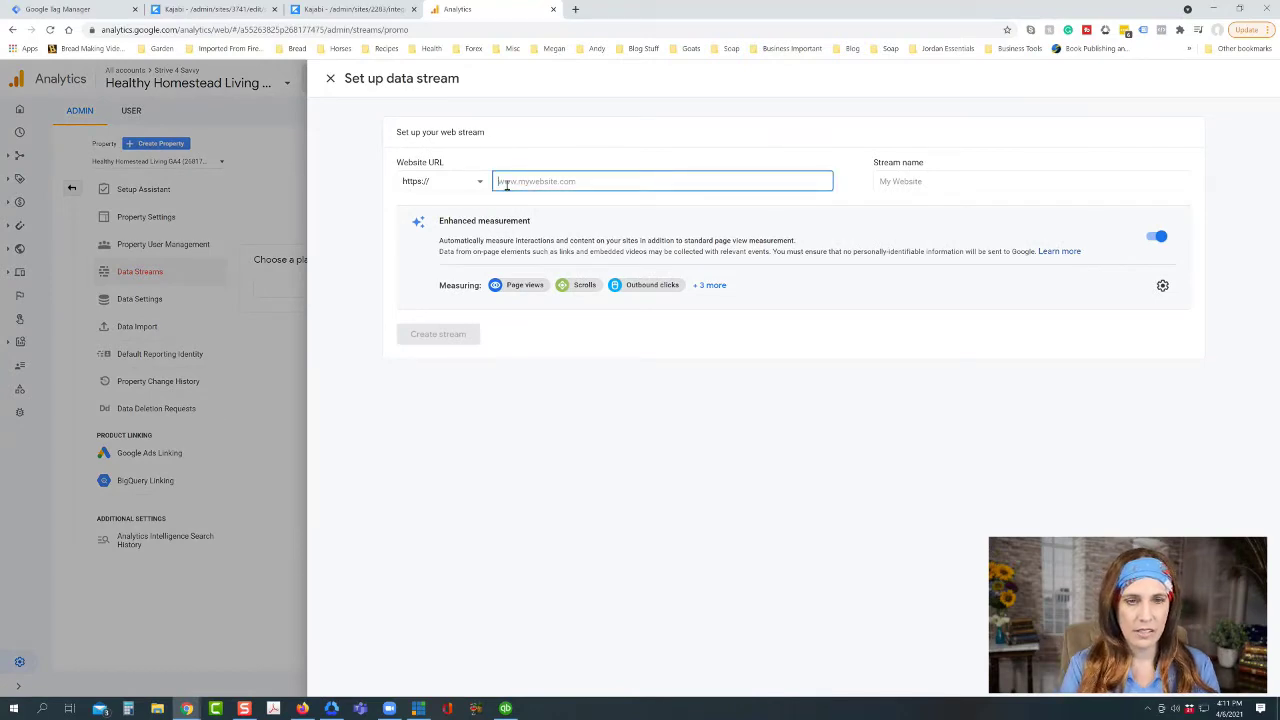
{"action": "type", "text": "www.healthyhomesteadliving.com"}
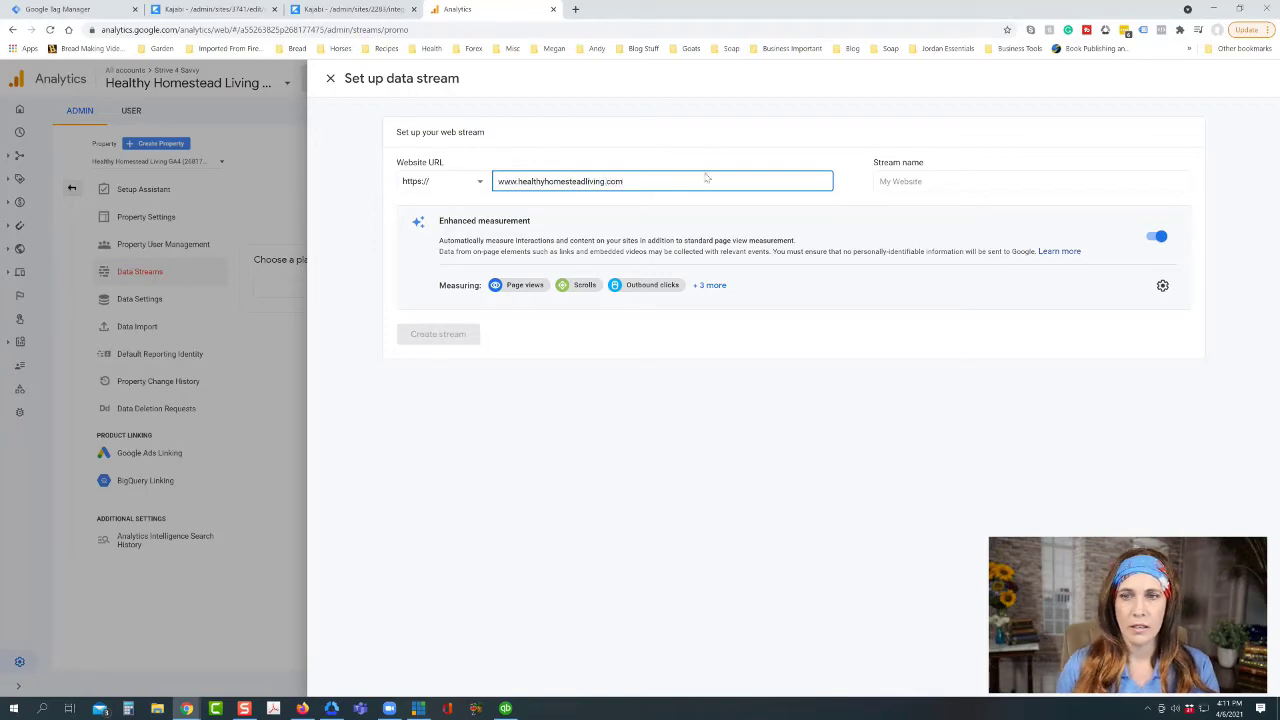
{"action": "left_click", "coordinate": [879, 182]}
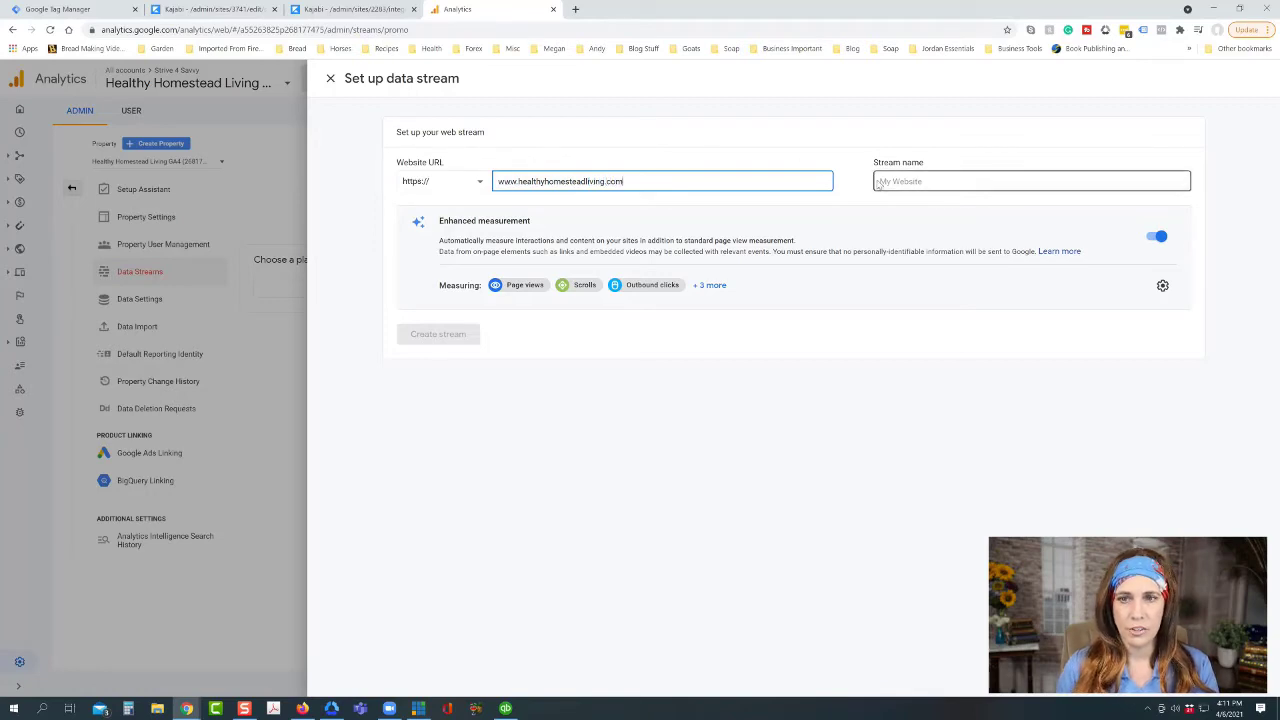
{"action": "type", "text": "HHL GA4"}
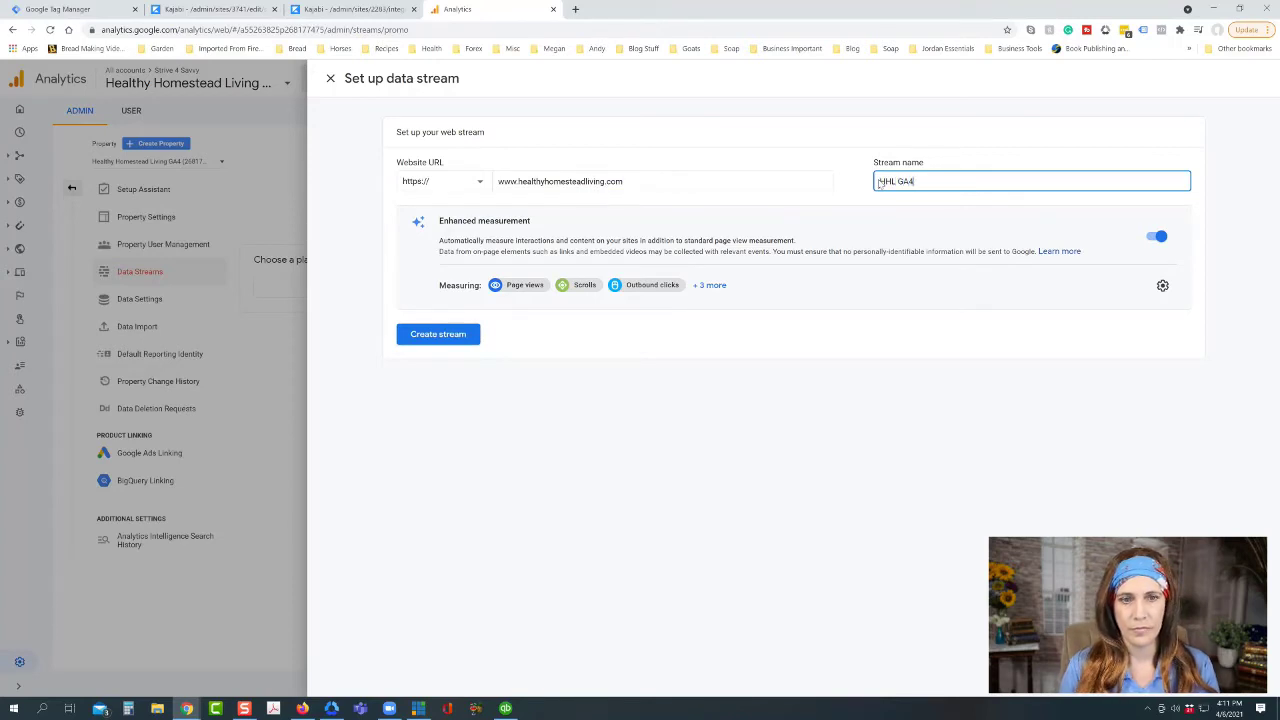
{"action": "left_click", "coordinate": [438, 336]}
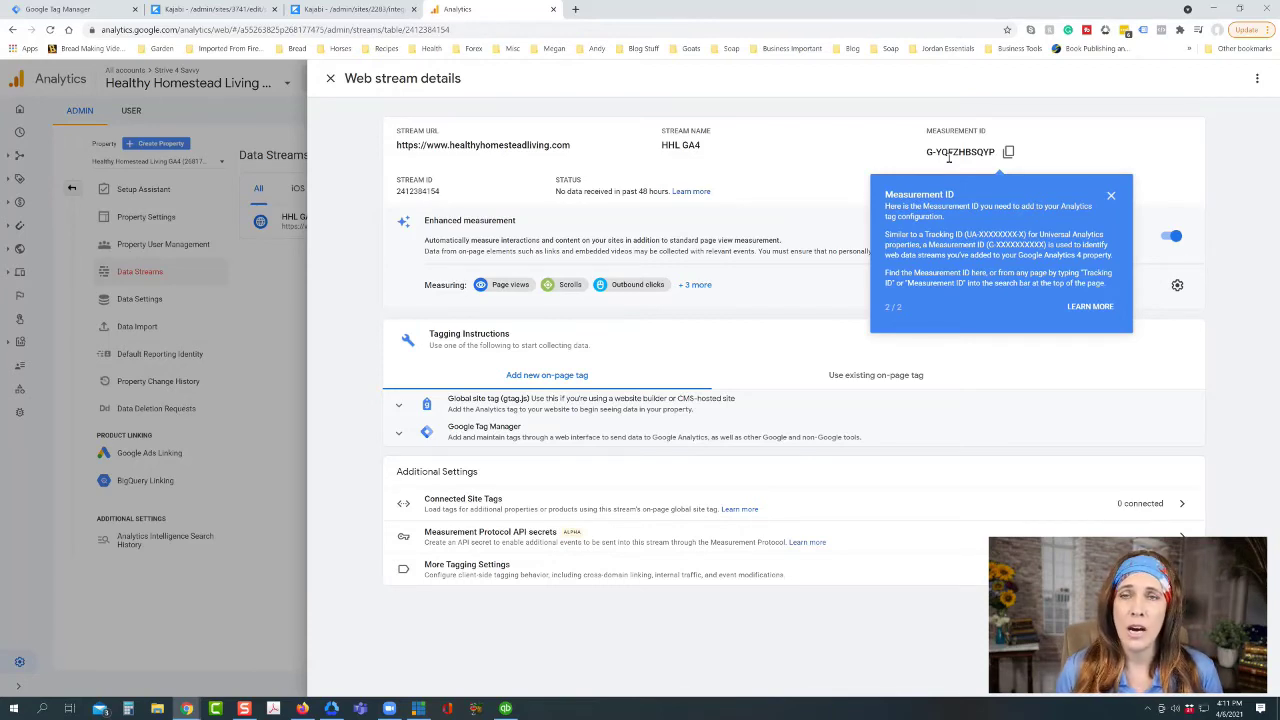
- Copy the measurement ID of the HHL GA4 web stream
{"action": "left_click_drag", "start_coordinate": [930, 152], "coordinate": [997, 152]}
{"action": "key", "text": "ctrl+c"}
{"action": "left_click", "coordinate": [1009, 152]}
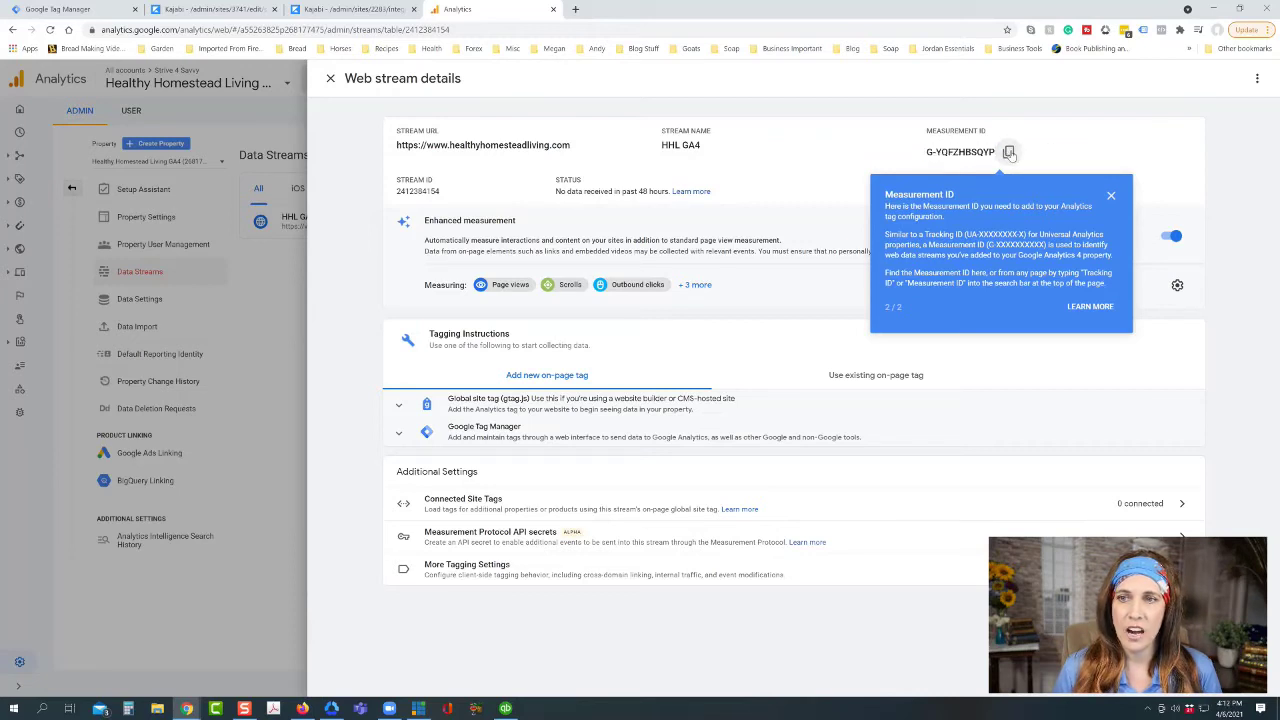
- Switch to the Healthy Homestead Living site's Third Party Integrations in Kajabi and try to save the copied measurement ID as its Google Analytics ID
{"action": "left_click", "coordinate": [233, 11]}
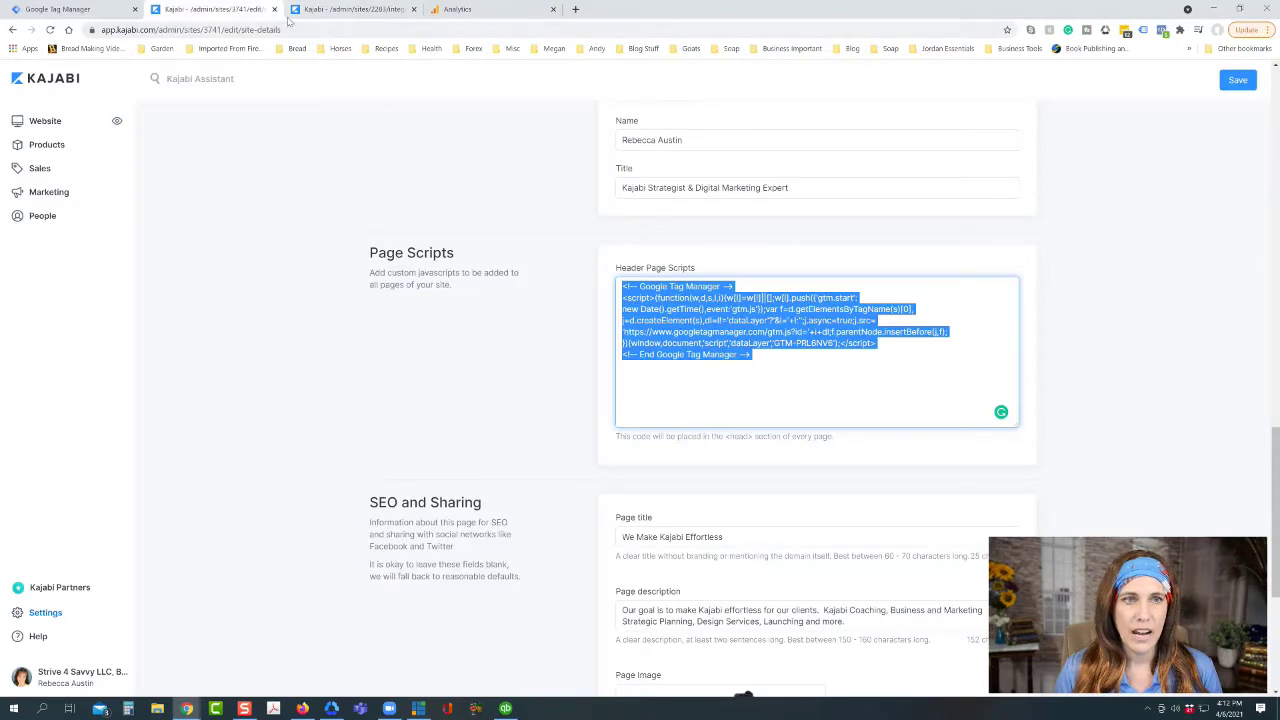
{"action": "left_click", "coordinate": [345, 10]}
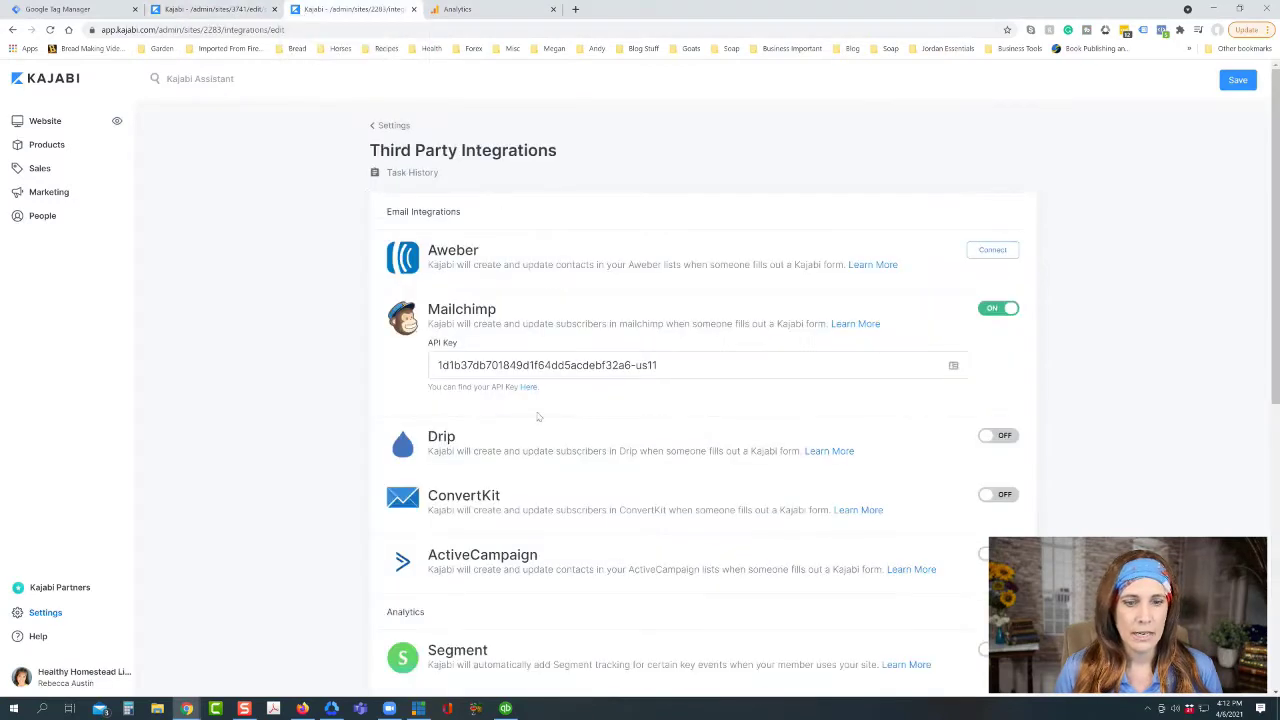
{"action": "scroll", "coordinate": [537, 416], "scroll_direction": "down", "scroll_amount": 2}
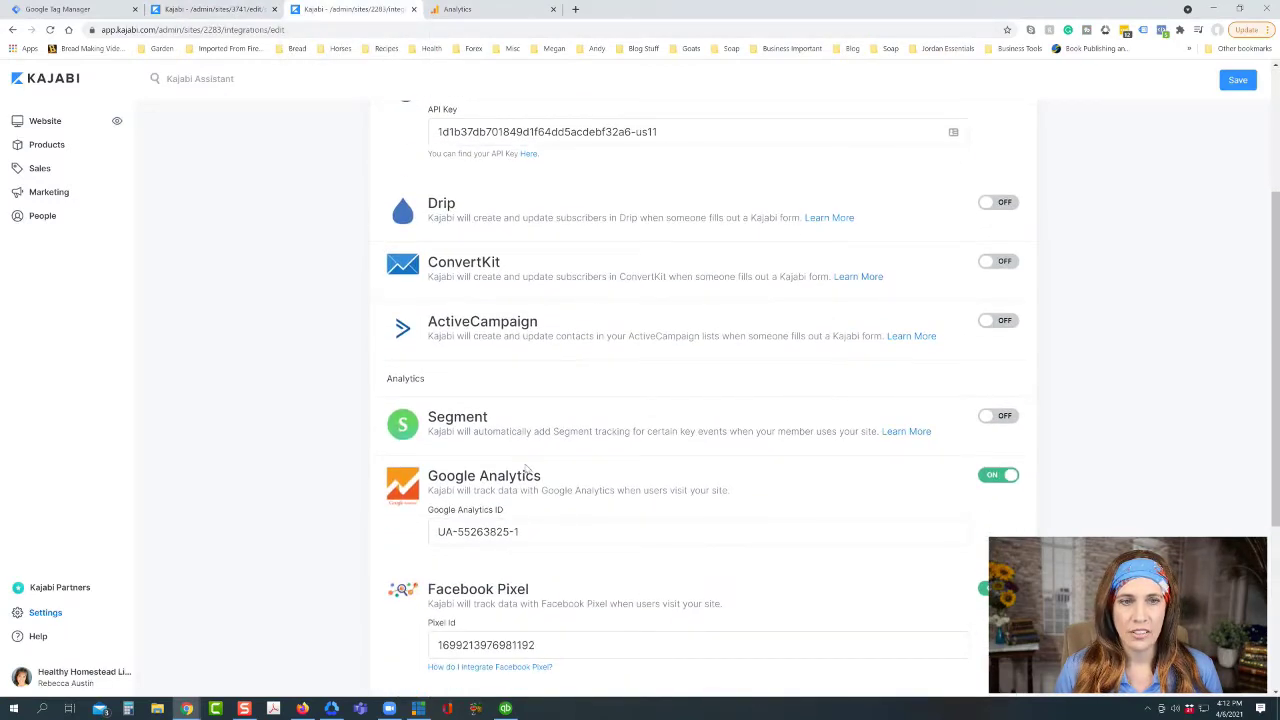
{"action": "scroll", "coordinate": [525, 470], "scroll_direction": "up", "scroll_amount": 2}
{"action": "scroll", "coordinate": [557, 495], "scroll_direction": "down", "scroll_amount": 2}
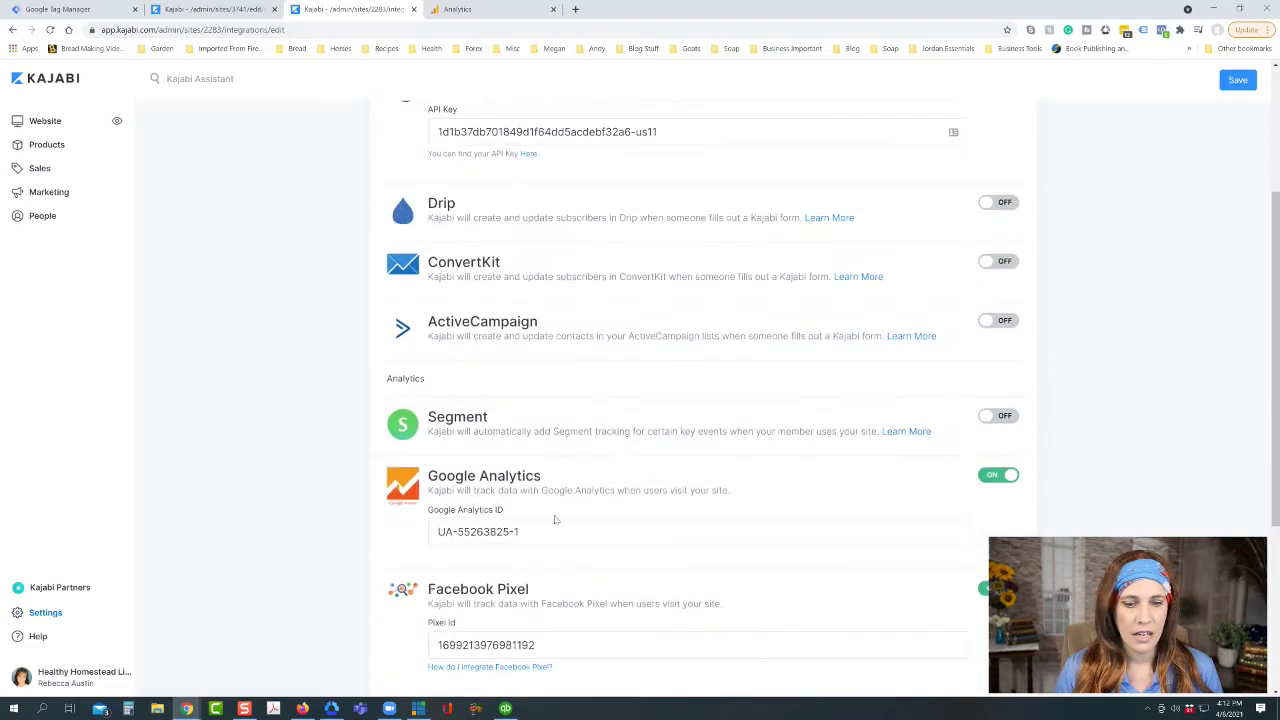
{"action": "left_click_drag", "start_coordinate": [526, 532], "coordinate": [420, 547]}
{"action": "key", "text": "ctrl+v"}
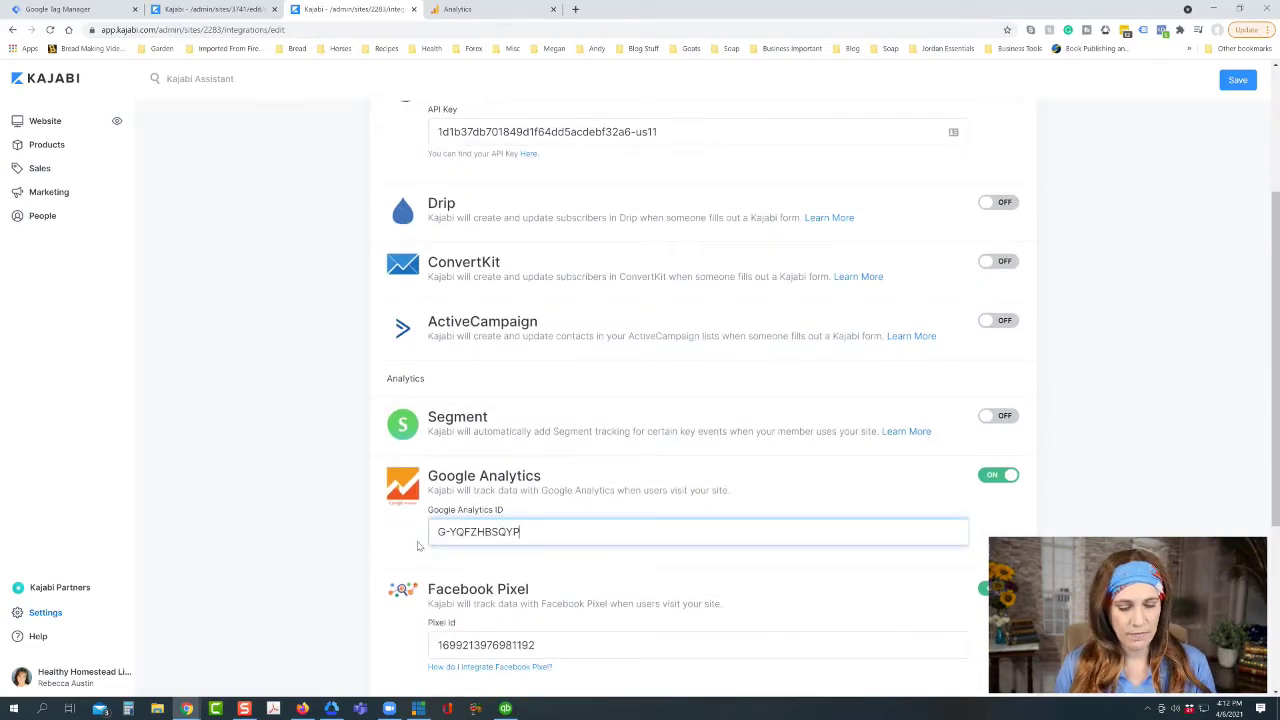
{"action": "left_click", "coordinate": [1222, 82]}
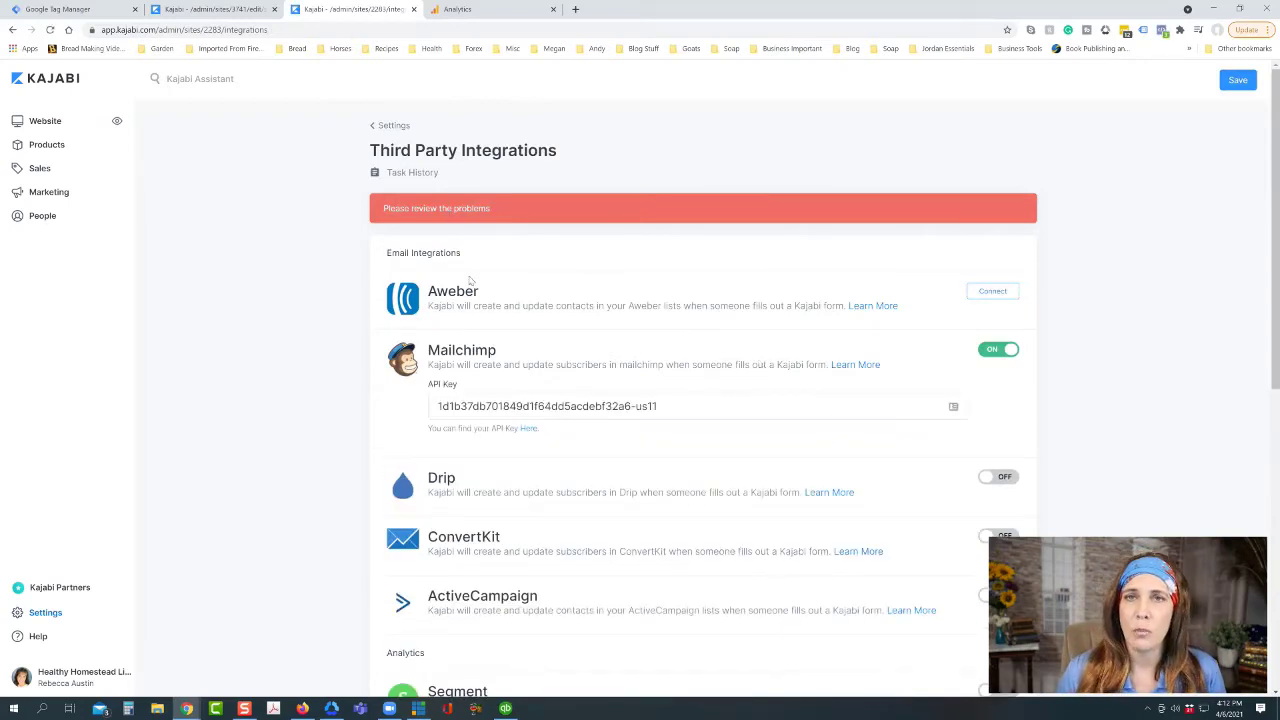
{"action": "scroll", "coordinate": [457, 251], "scroll_direction": "down", "scroll_amount": 4}
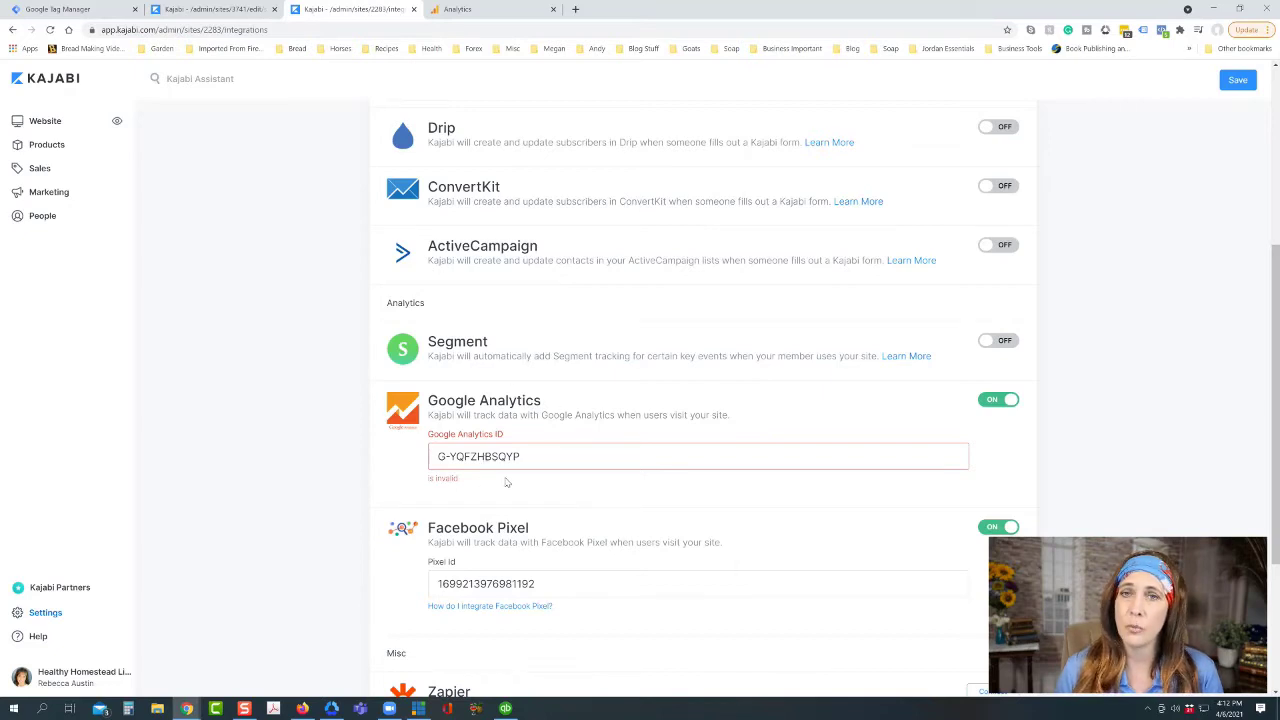
{"action": "scroll", "coordinate": [506, 482], "scroll_direction": "up", "scroll_amount": 4}
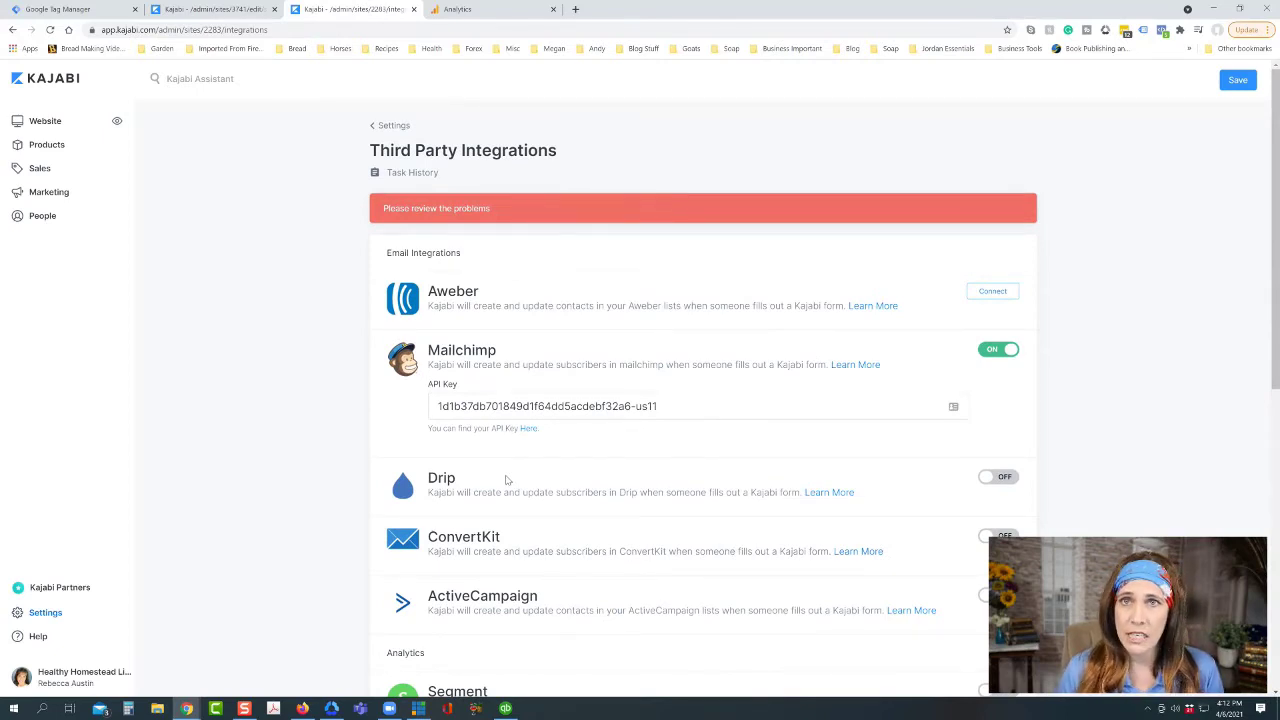
{"action": "scroll", "coordinate": [524, 415], "scroll_direction": "down", "scroll_amount": 3}
{"action": "scroll", "coordinate": [524, 415], "scroll_direction": "down", "scroll_amount": 1}
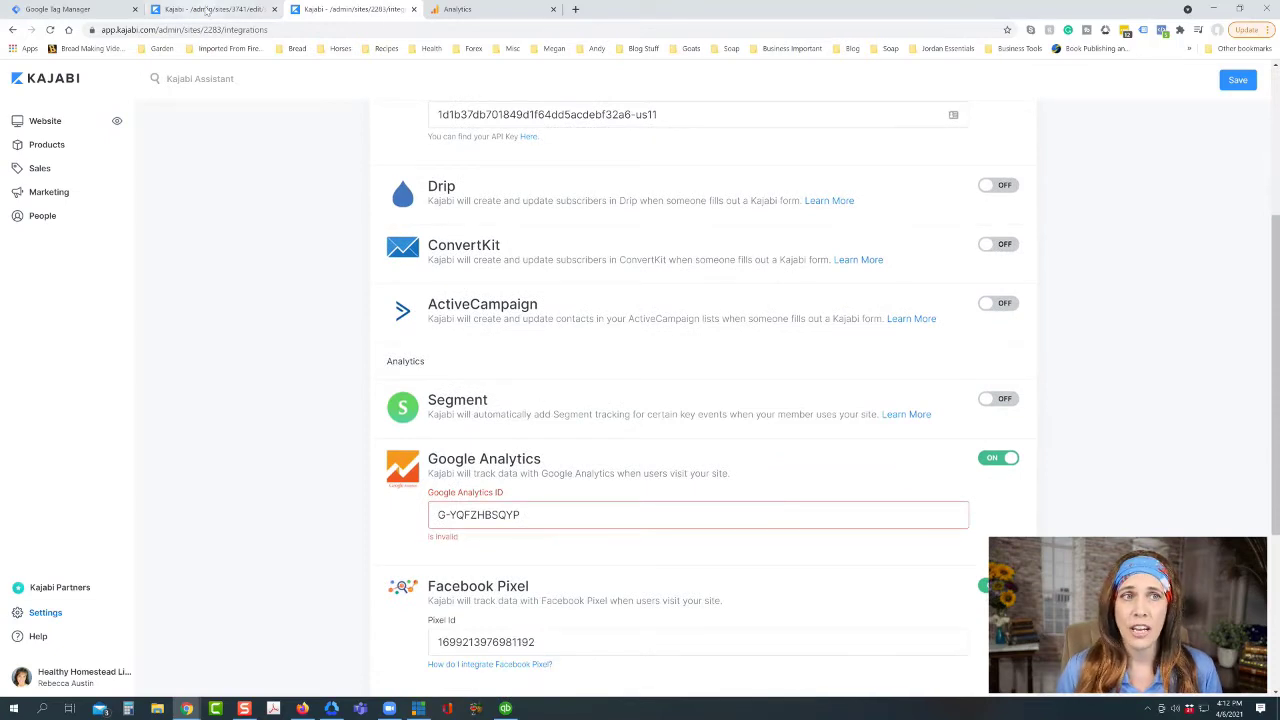
- Return to the HHL GA4 web stream details in Google Analytics and locate its measurement ID
{"action": "left_click", "coordinate": [210, 9]}
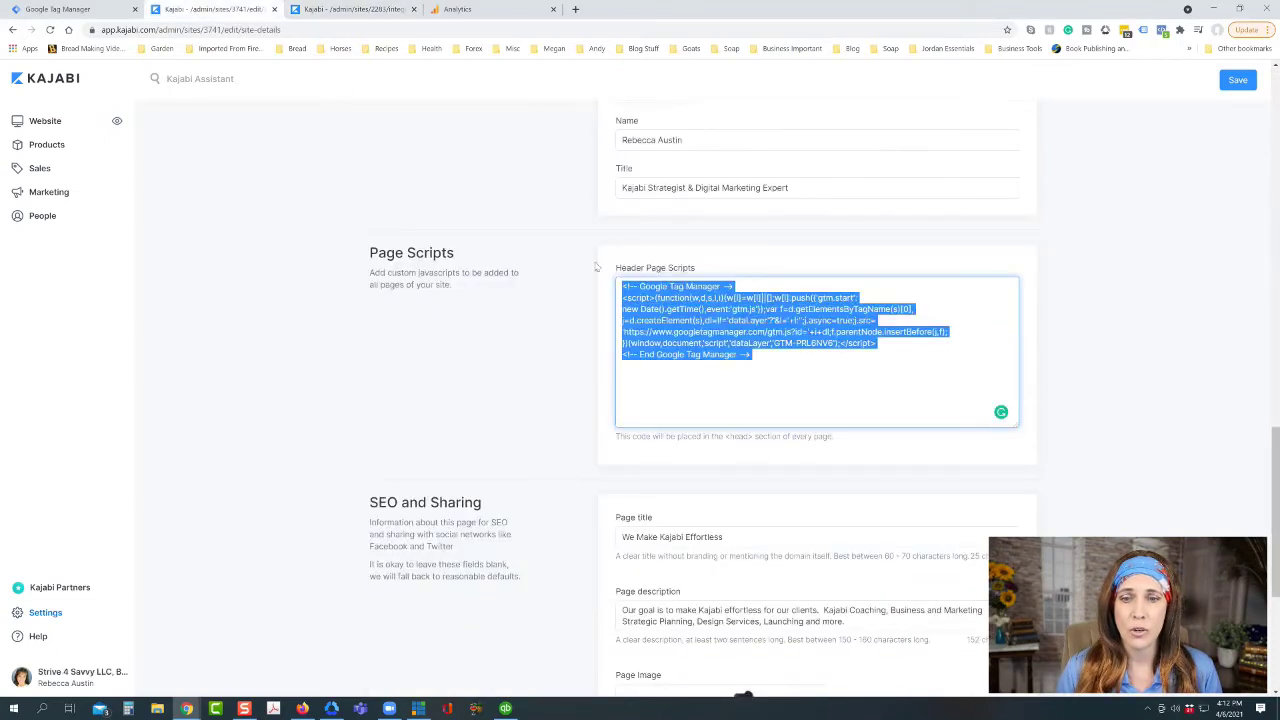
{"action": "left_click", "coordinate": [79, 10]}
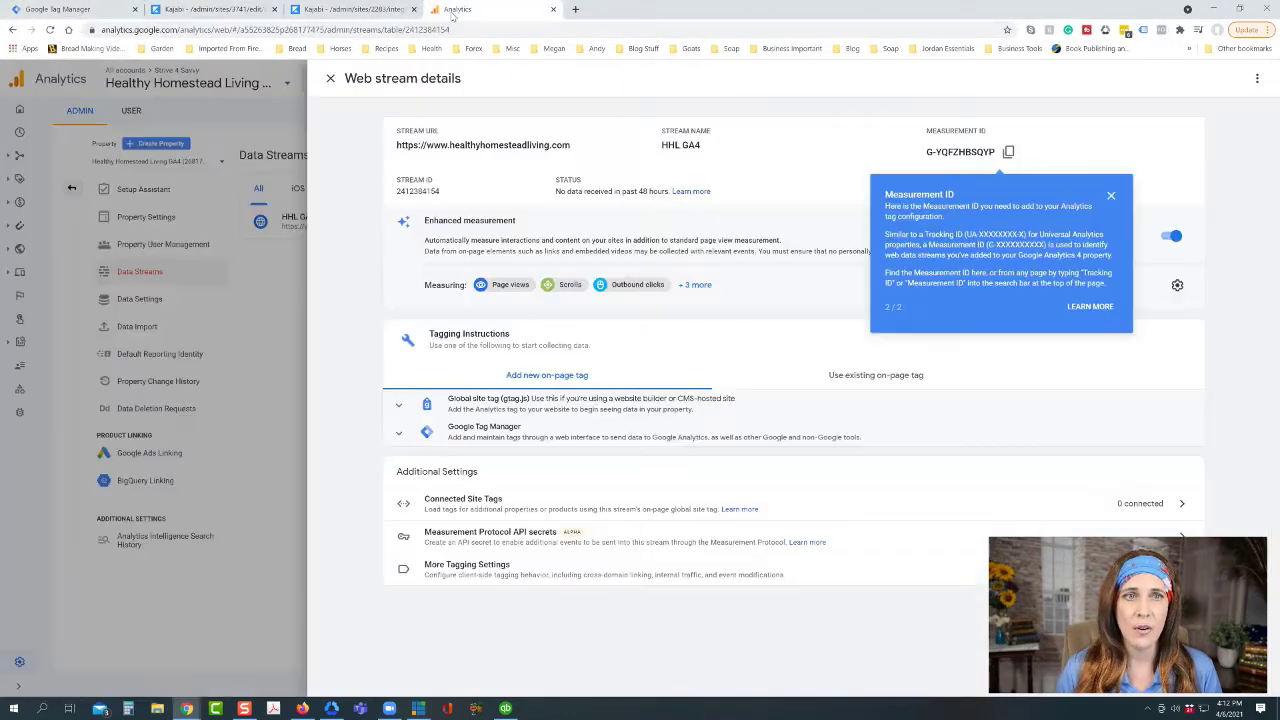
{"action": "left_click", "coordinate": [455, 10]}
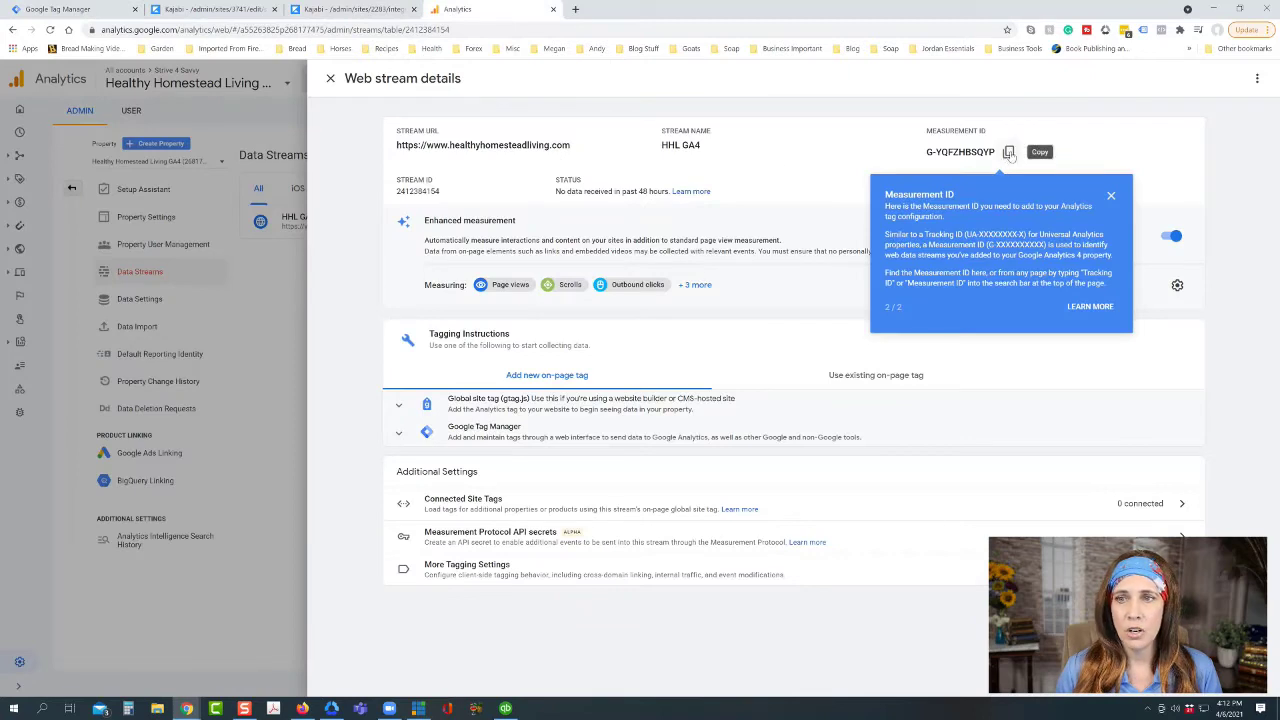
- Switch to Google Tag Manager and start a new tag named Google Analytics GA4
{"action": "left_click", "coordinate": [70, 10]}
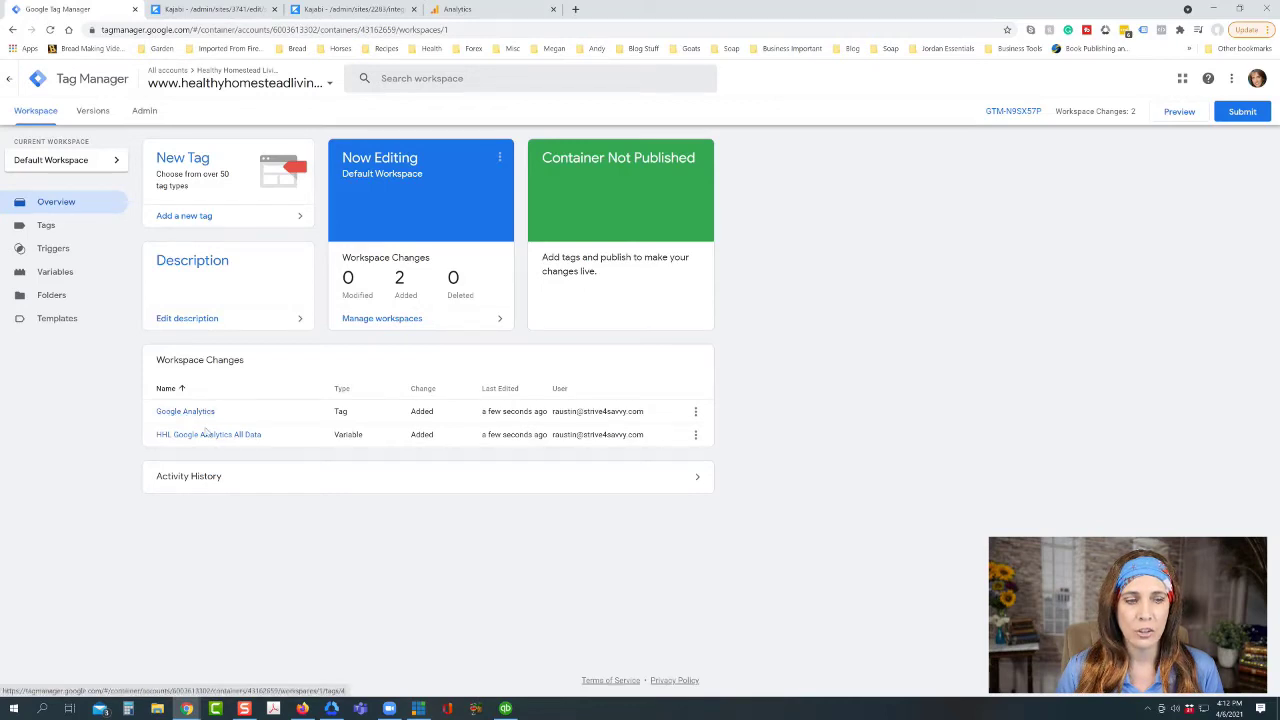
{"action": "left_click", "coordinate": [178, 160]}
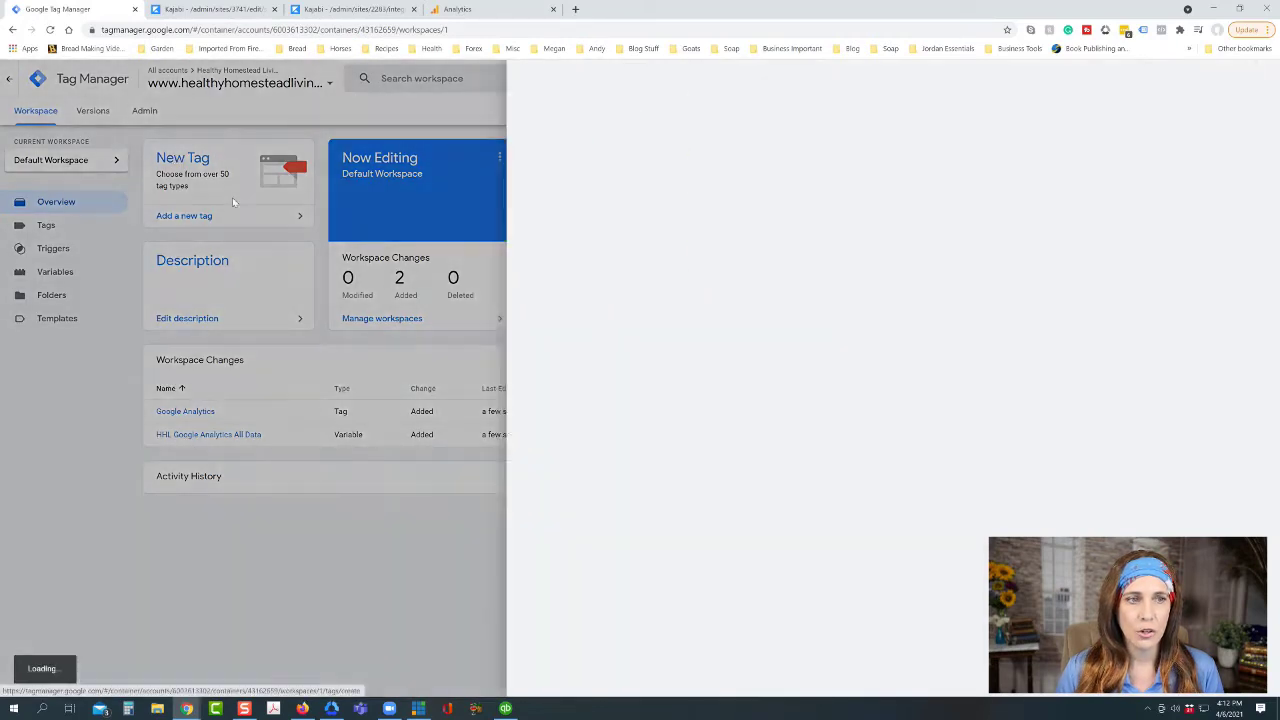
{"action": "left_click_drag", "start_coordinate": [404, 79], "coordinate": [468, 80]}
{"action": "type", "text": "Goog"}
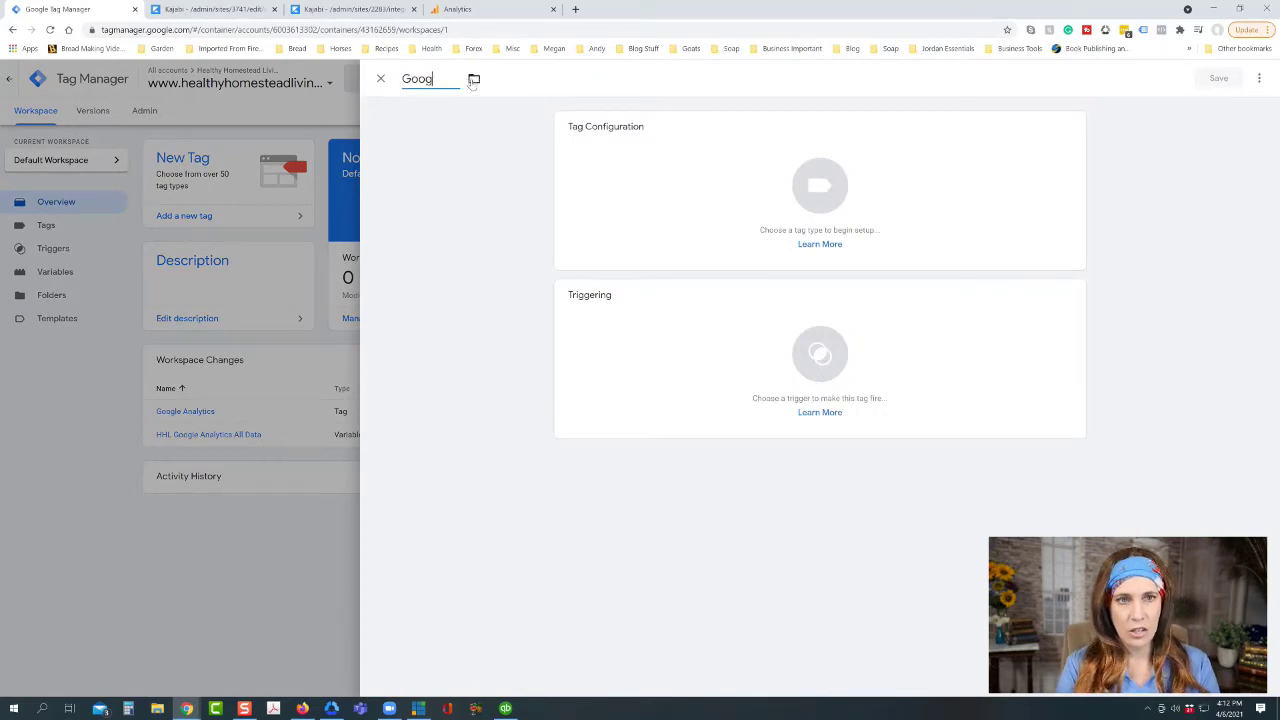
{"action": "type", "text": "le Analytics"}
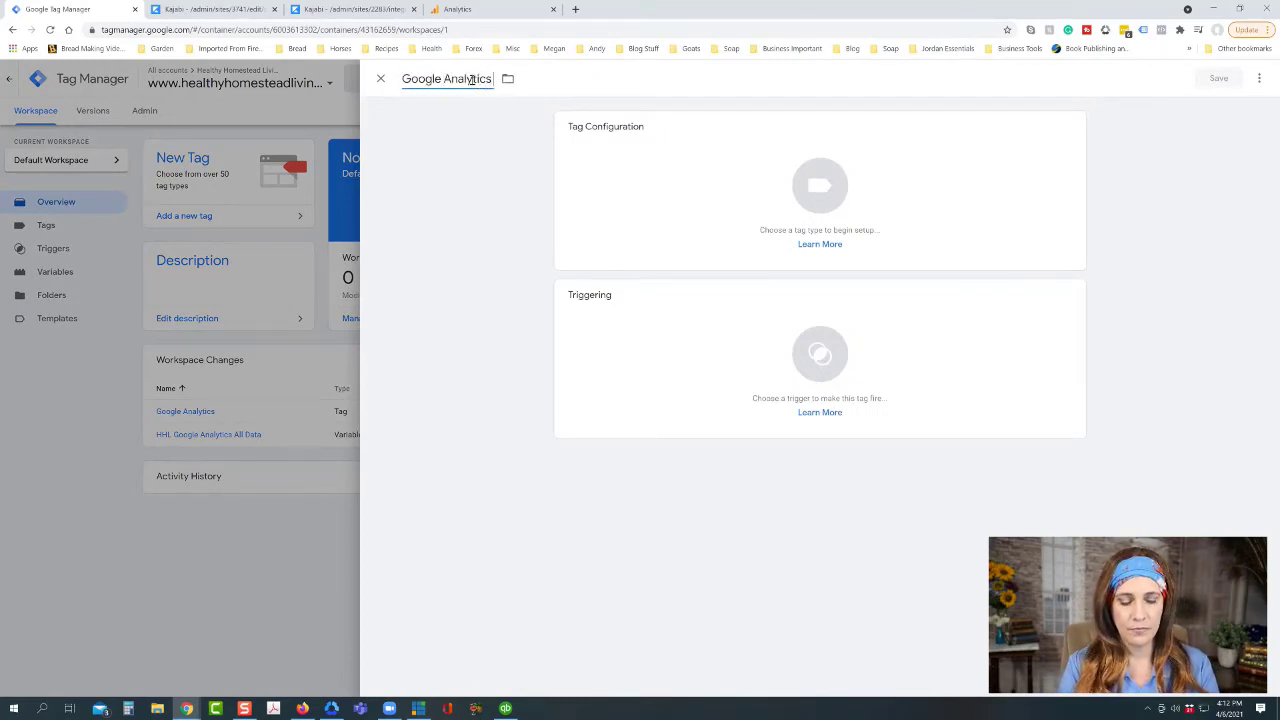
{"action": "type", "text": " GA4"}
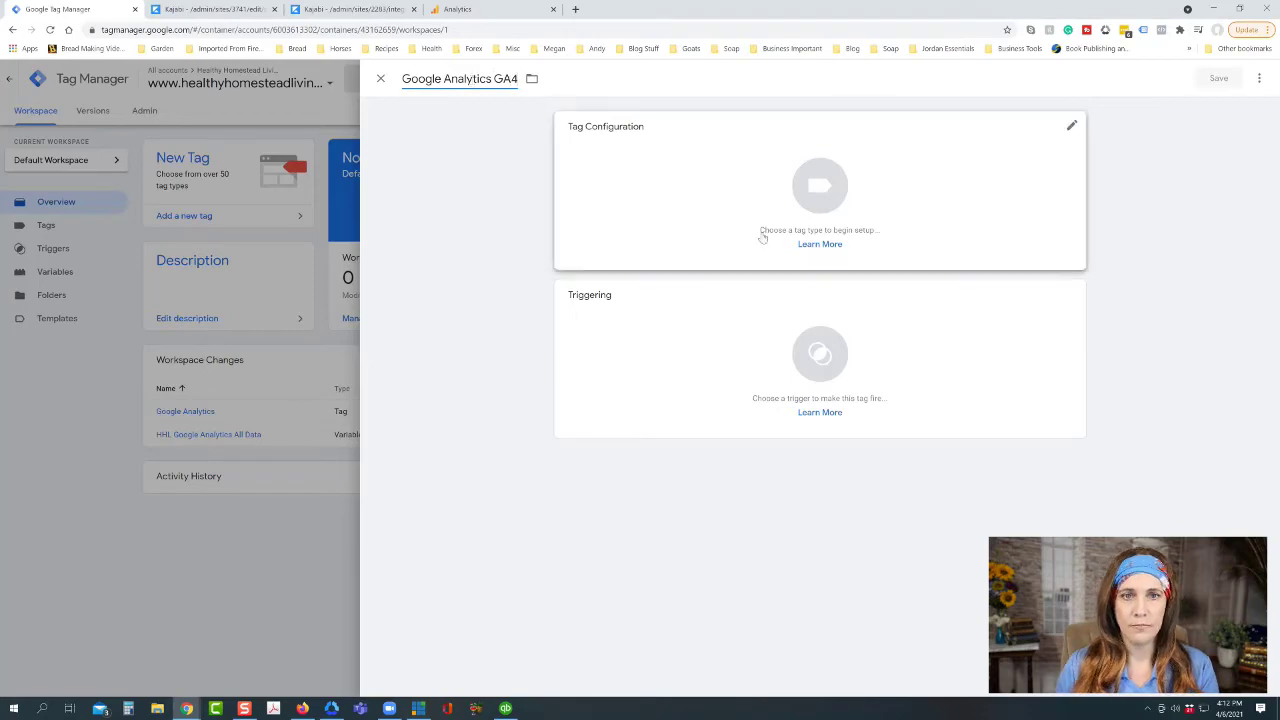
- Set the tag type to Google Analytics: GA4 Configuration with the HHL GA4 stream's measurement ID, and assign the All Pages trigger
{"action": "left_click", "coordinate": [808, 201]}
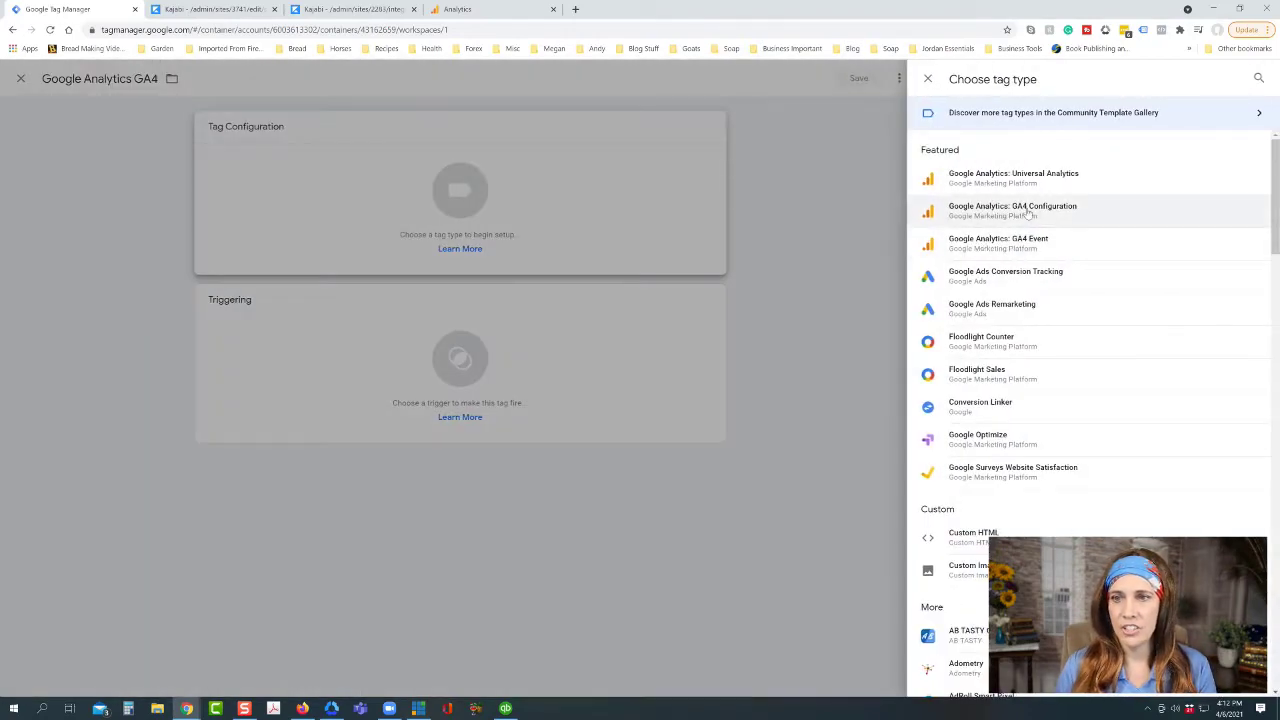
{"action": "left_click", "coordinate": [1022, 210]}
{"action": "left_click", "coordinate": [591, 241]}
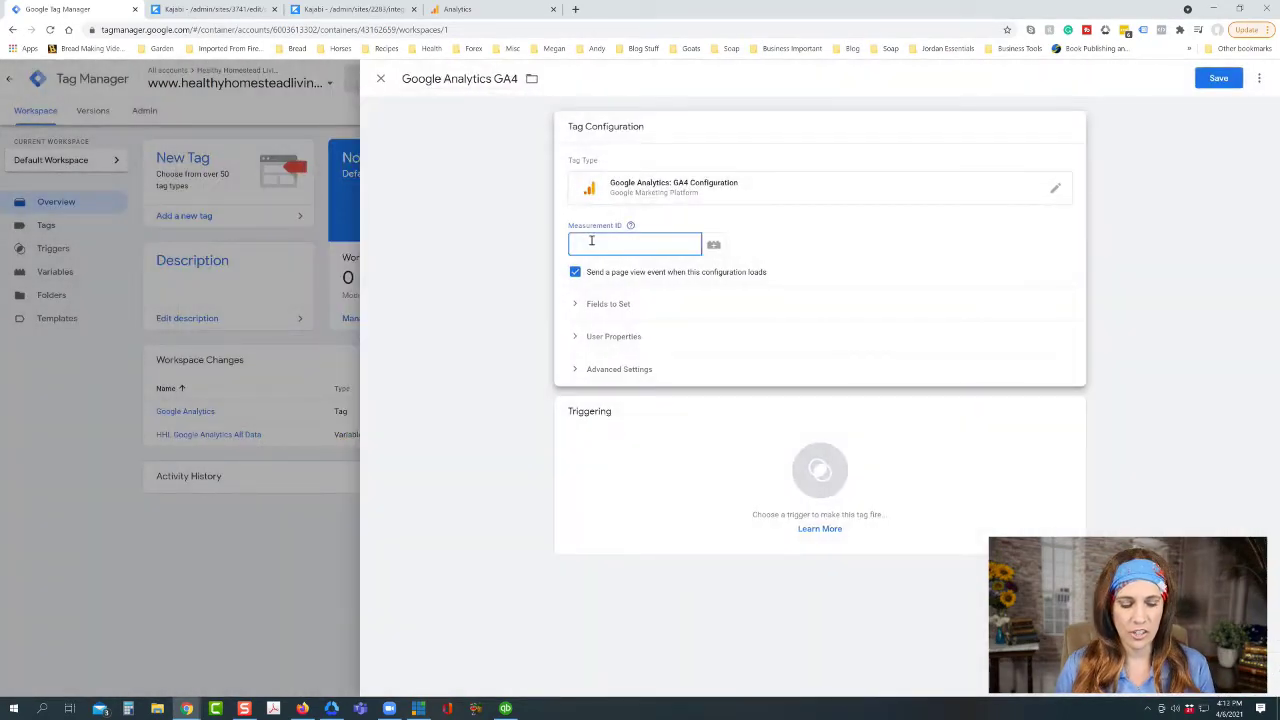
{"action": "type", "text": "G-YQFZHBSQYP"}
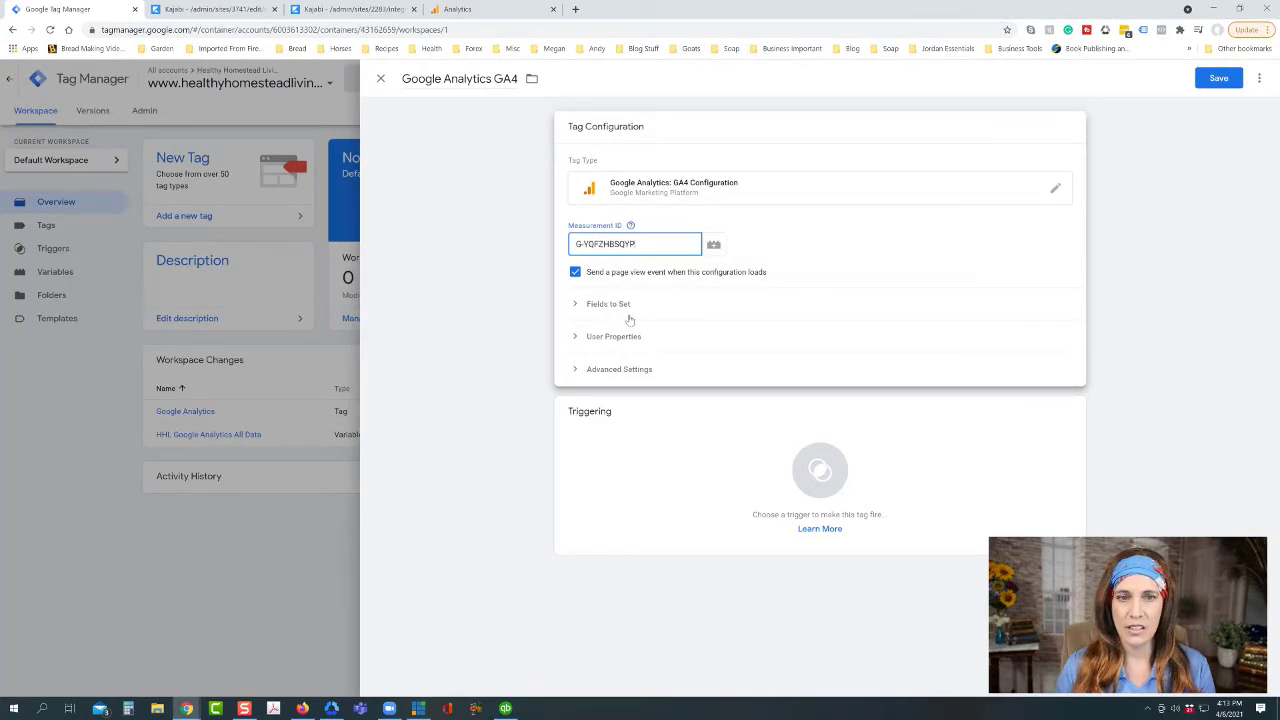
{"action": "left_click", "coordinate": [614, 443]}
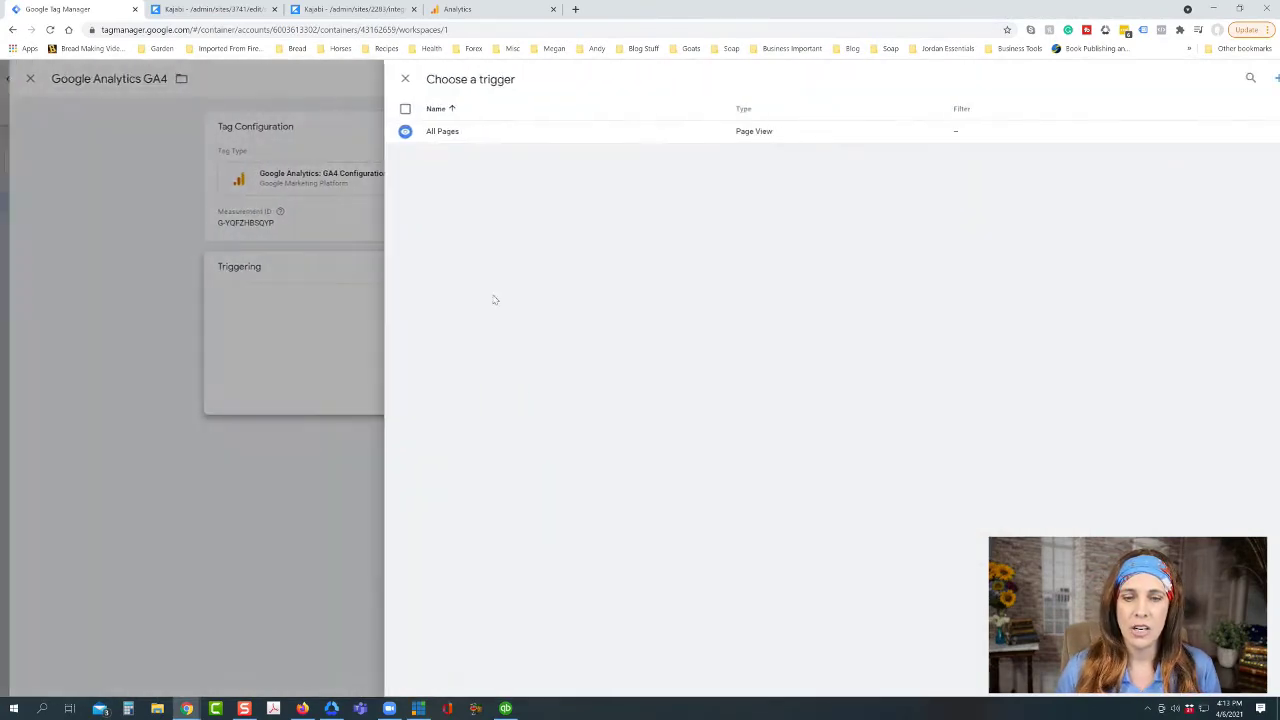
{"action": "left_click", "coordinate": [431, 130]}
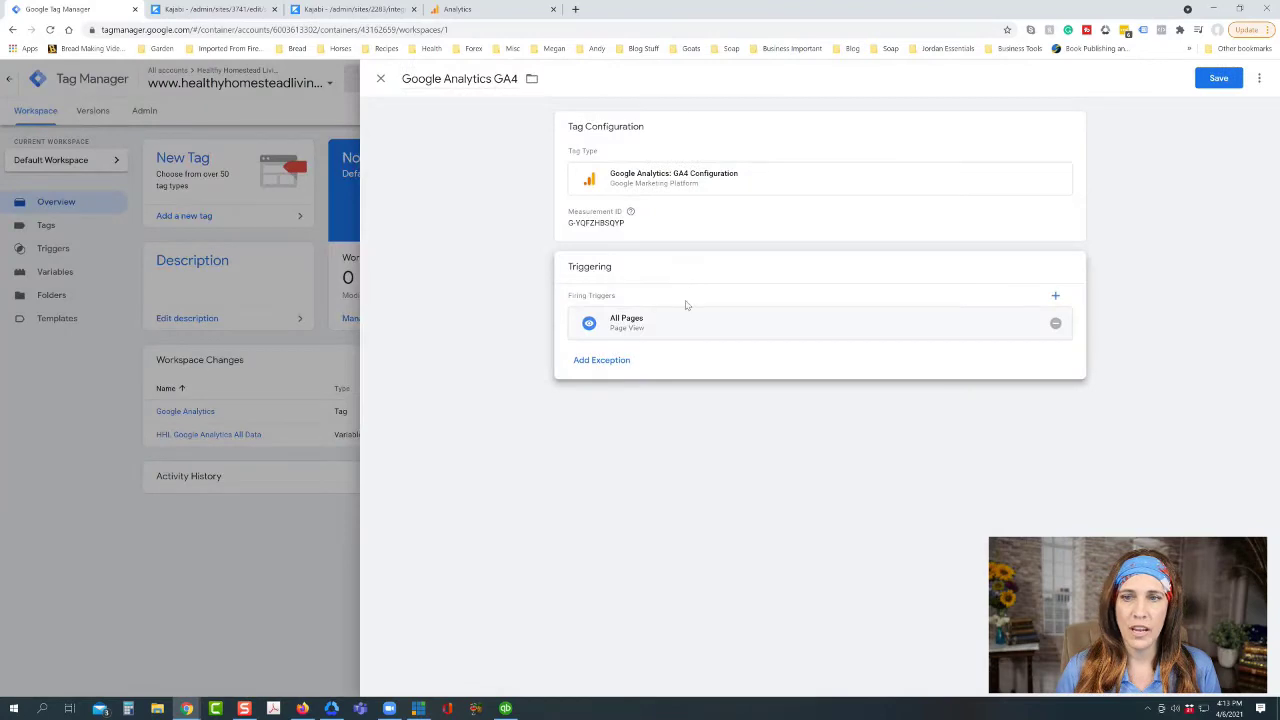
- Save the GA4 tag, publish the workspace changes as version Healthy Homestead Living Tag Mgr, and open the tag list
{"action": "left_click", "coordinate": [1215, 79]}
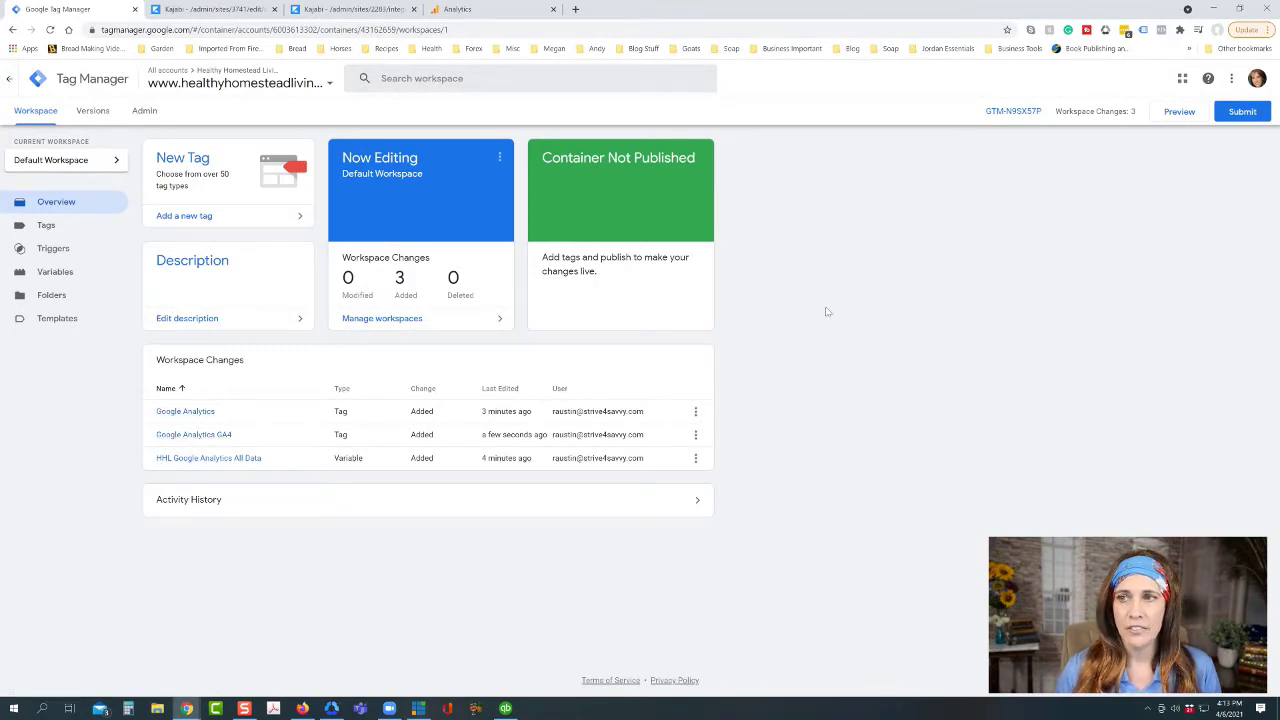
{"action": "left_click", "coordinate": [1240, 113]}
{"action": "left_click", "coordinate": [594, 211]}
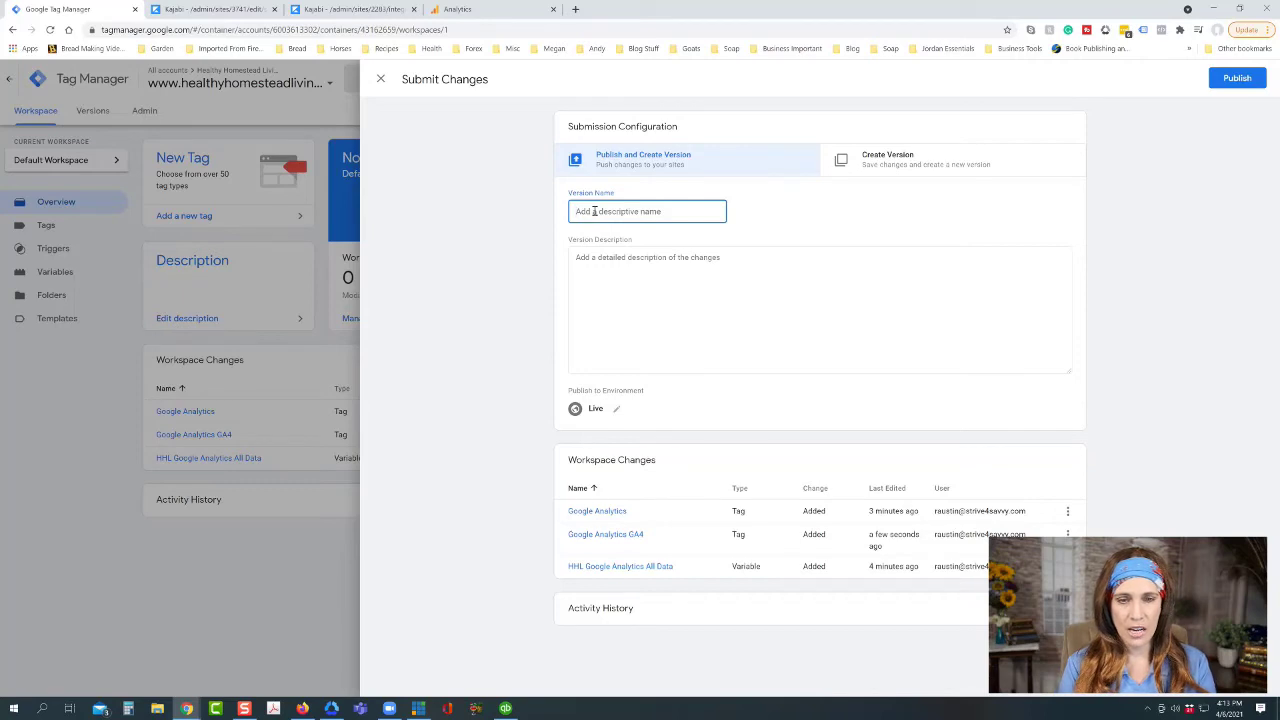
{"action": "type", "text": "Healthy Homestead Living Tag Mgr"}
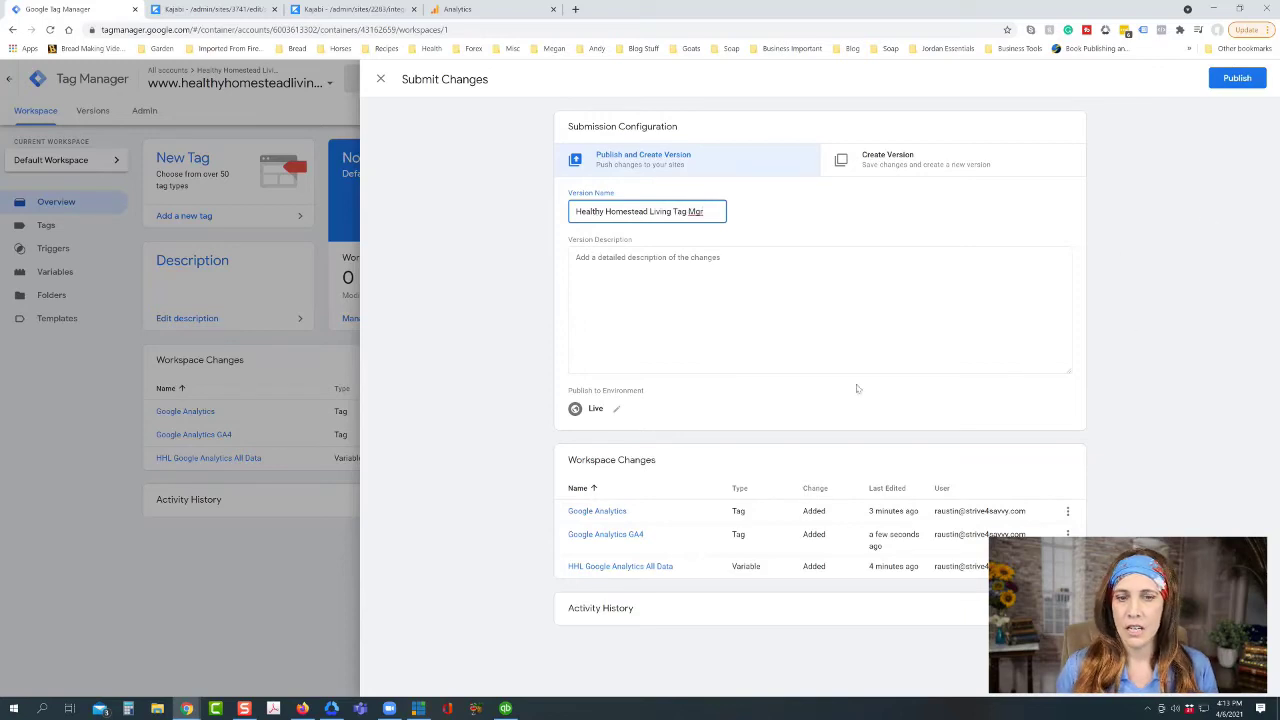
{"action": "left_click", "coordinate": [1237, 78]}
{"action": "left_click", "coordinate": [117, 232]}
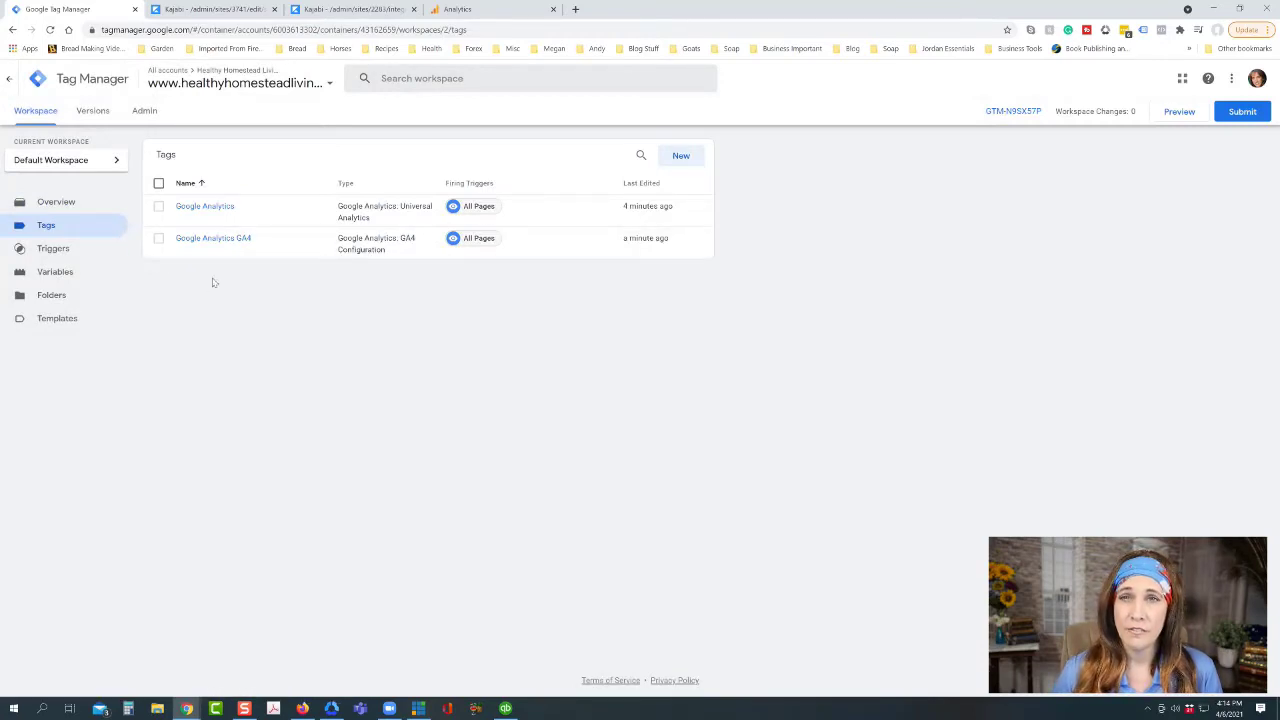
- Switch to Kajabi, turn off and save the Google Analytics integration, and locate the Header Page Scripts in Site Details
{"action": "left_click", "coordinate": [341, 10]}
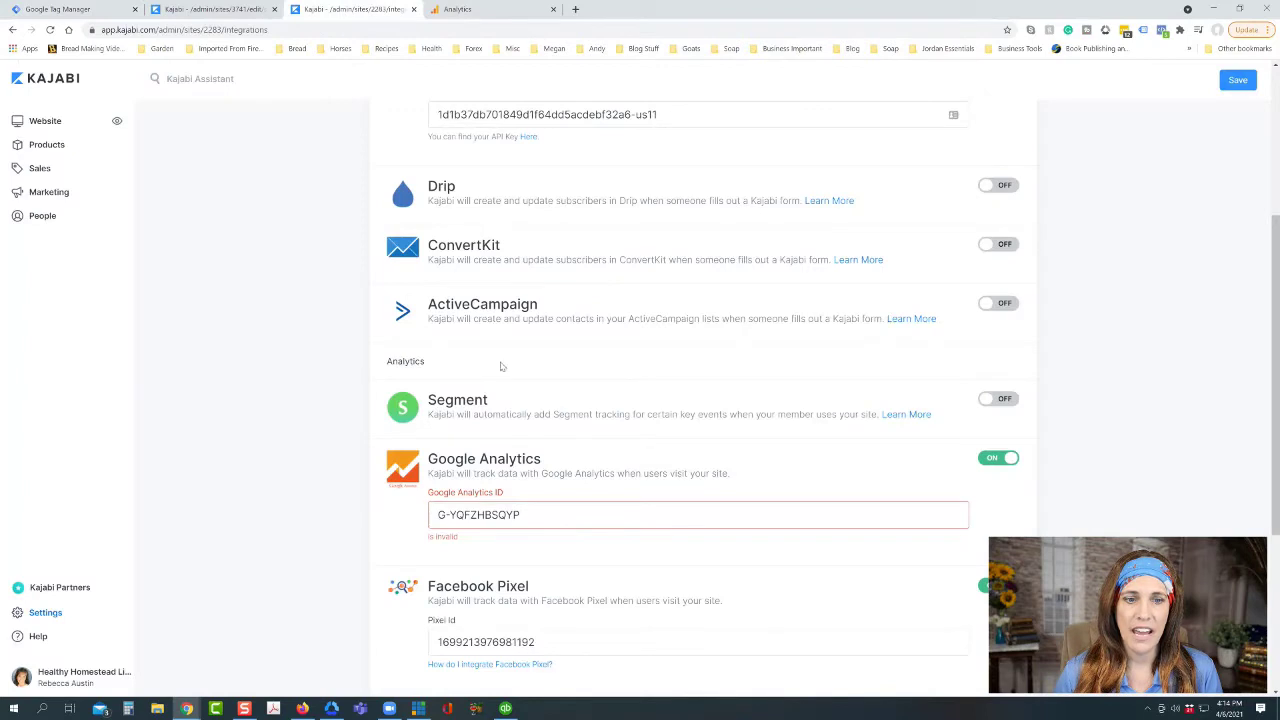
{"action": "left_click", "coordinate": [992, 458]}
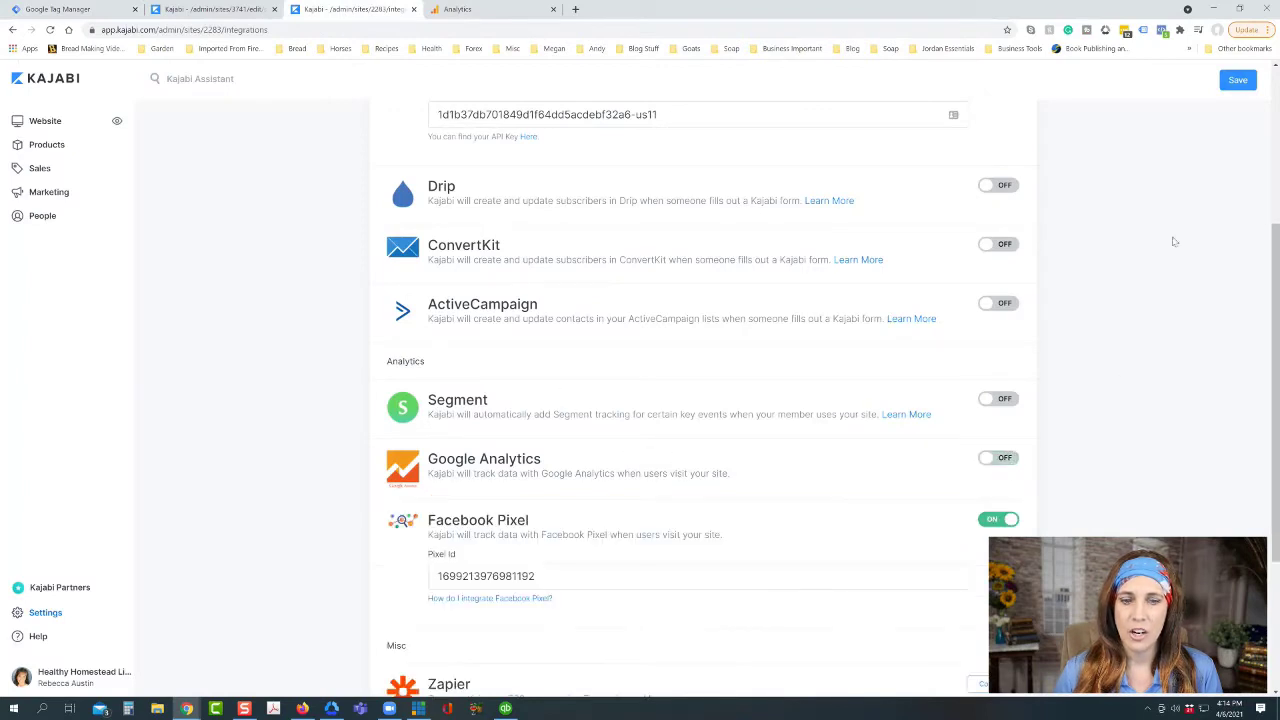
{"action": "left_click", "coordinate": [1230, 80]}
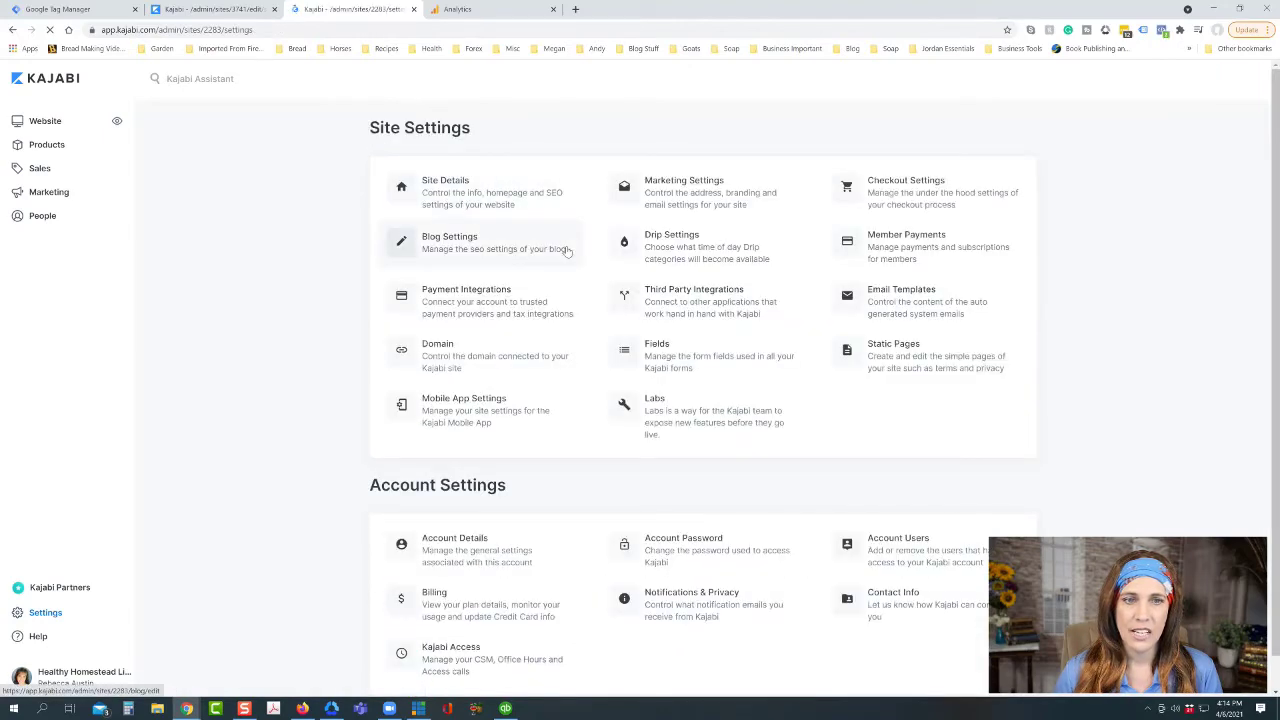
{"action": "scroll", "coordinate": [658, 402], "scroll_direction": "down", "scroll_amount": 8}
{"action": "scroll", "coordinate": [658, 402], "scroll_direction": "down", "scroll_amount": 3}
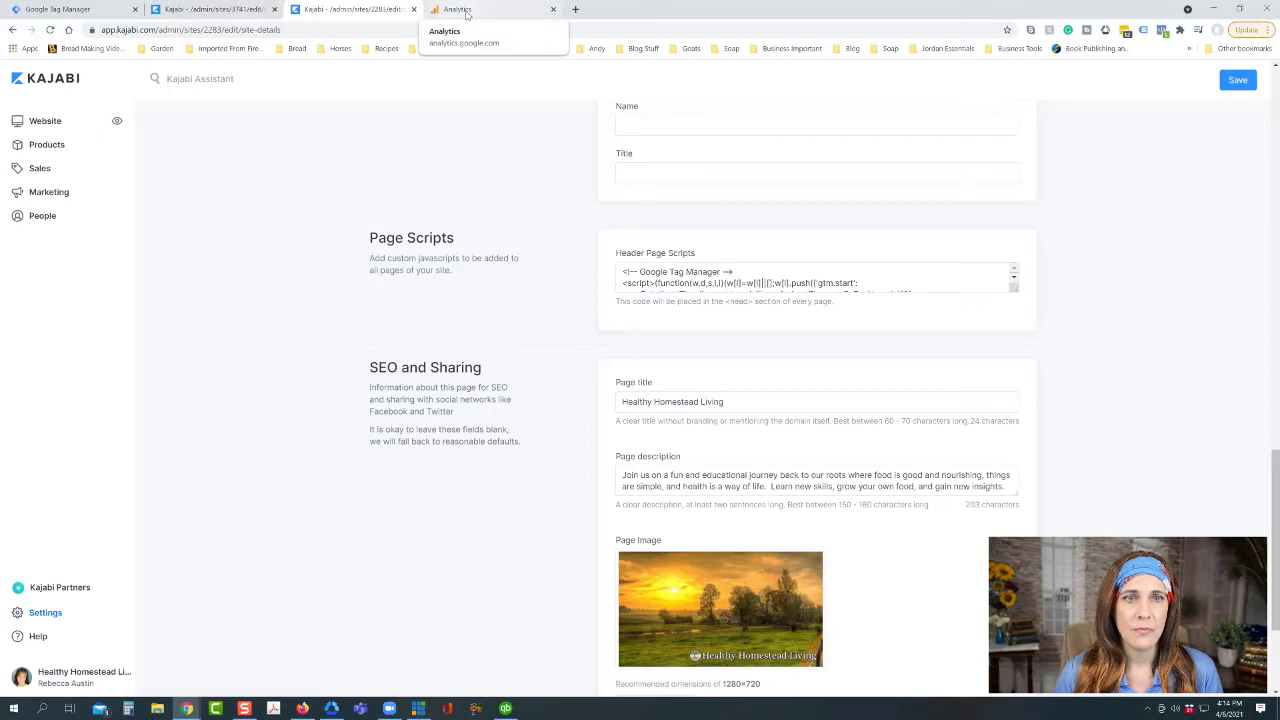
{"action": "left_click", "coordinate": [62, 9]}
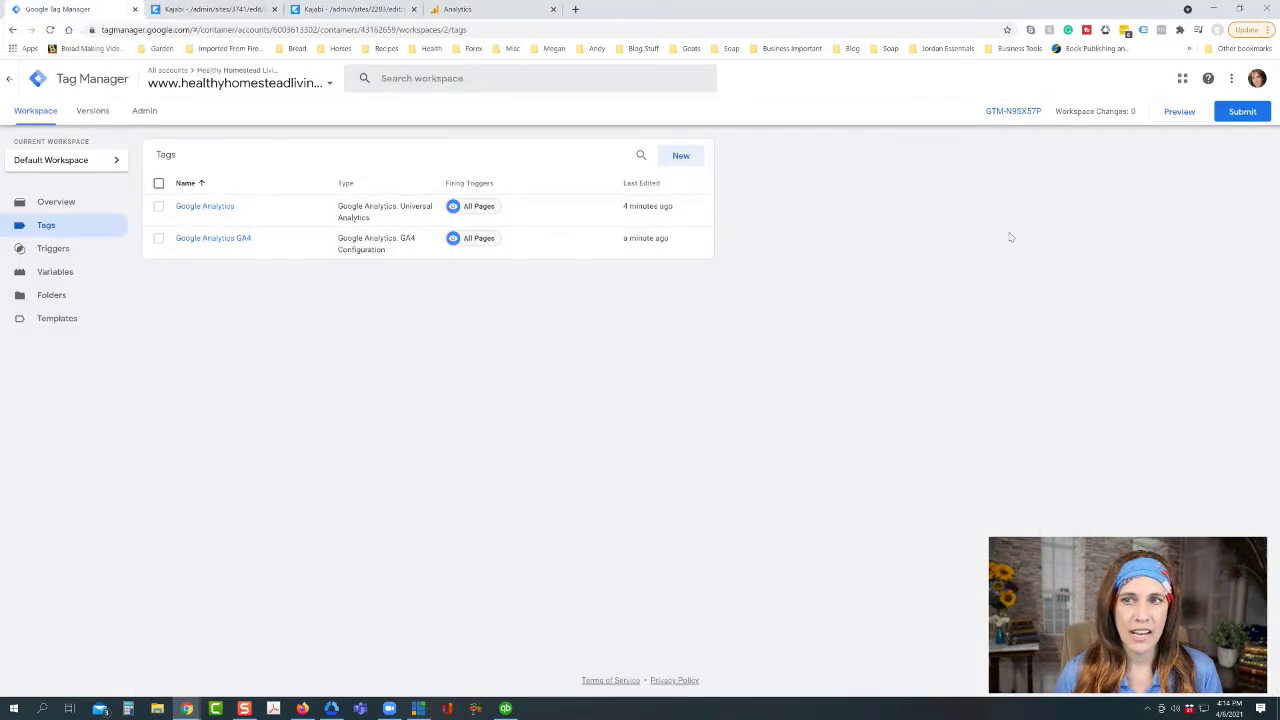
{"action": "left_click", "coordinate": [1182, 116]}
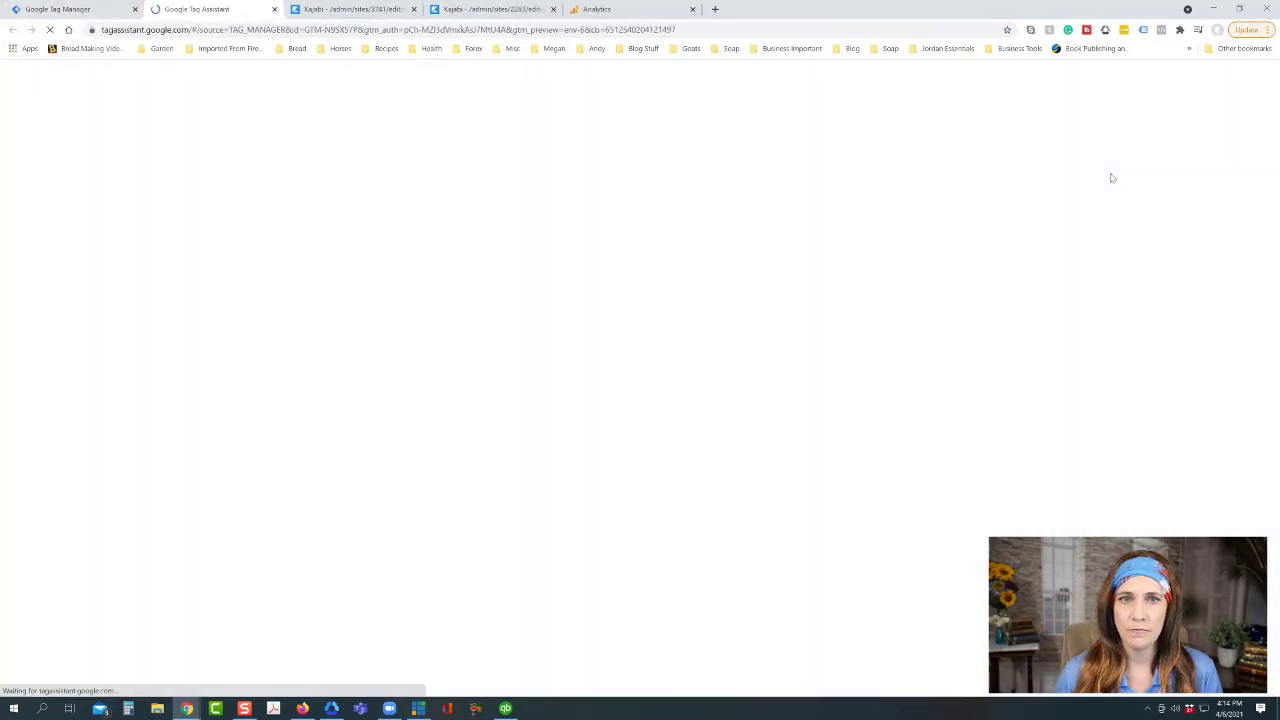
{"action": "left_click", "coordinate": [476, 343]}
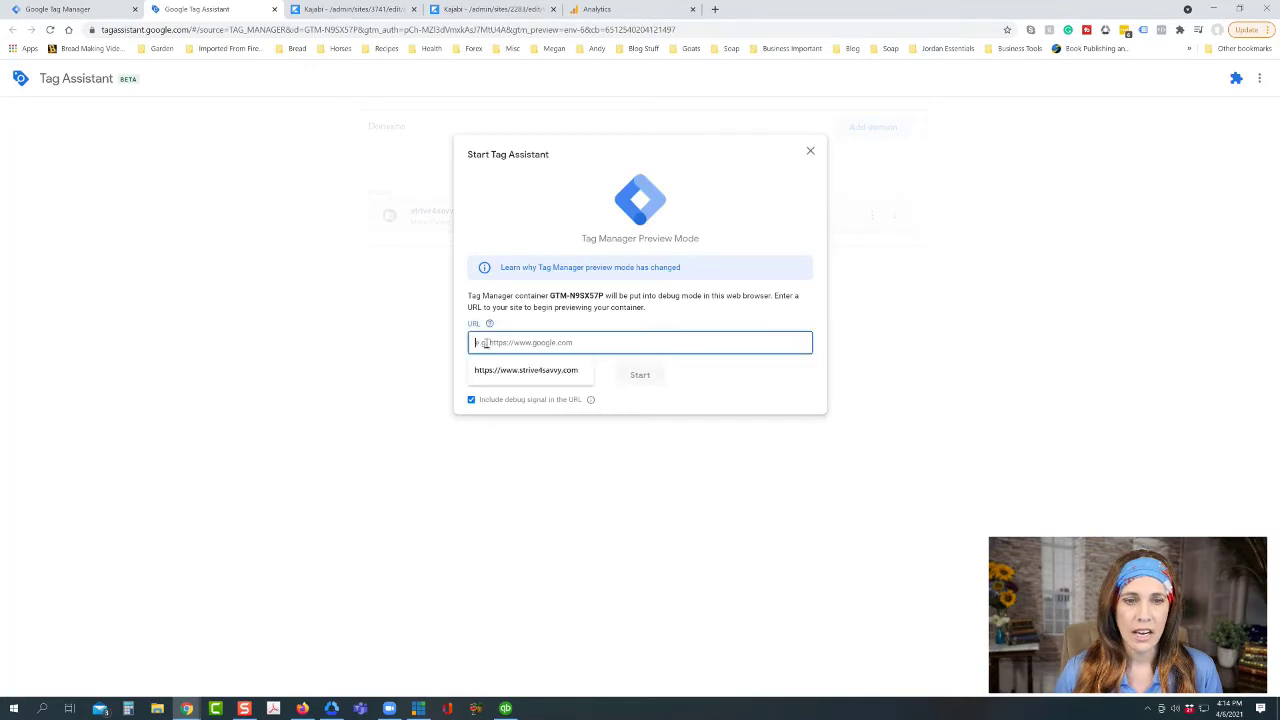
{"action": "type", "text": "https"}
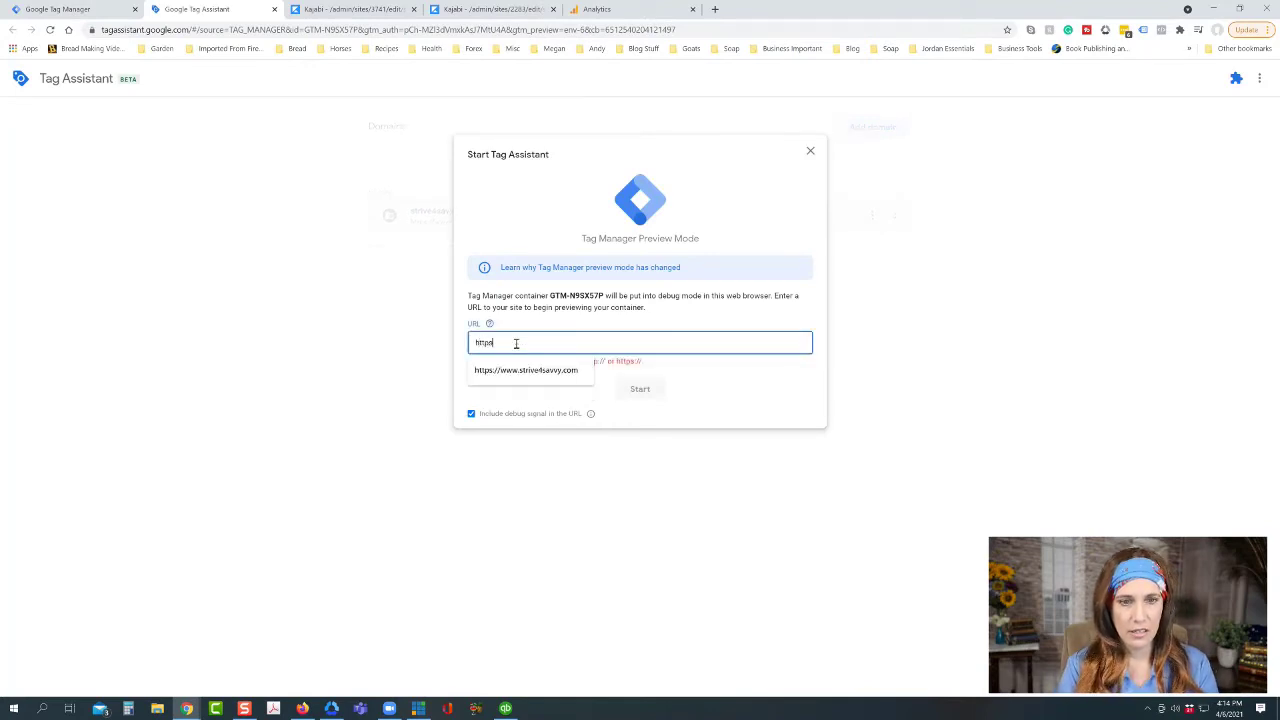
{"action": "type", "text": "://www"}
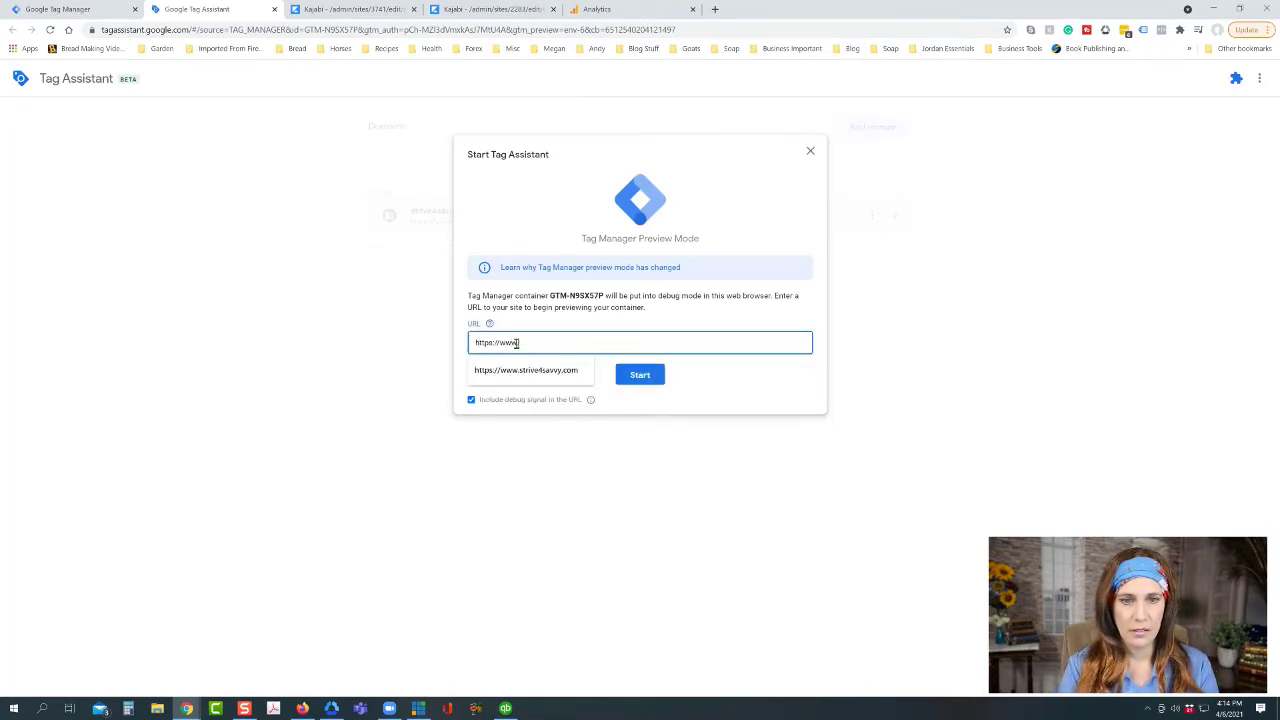
{"action": "type", "text": ".thealthyhomesteadliving.com"}
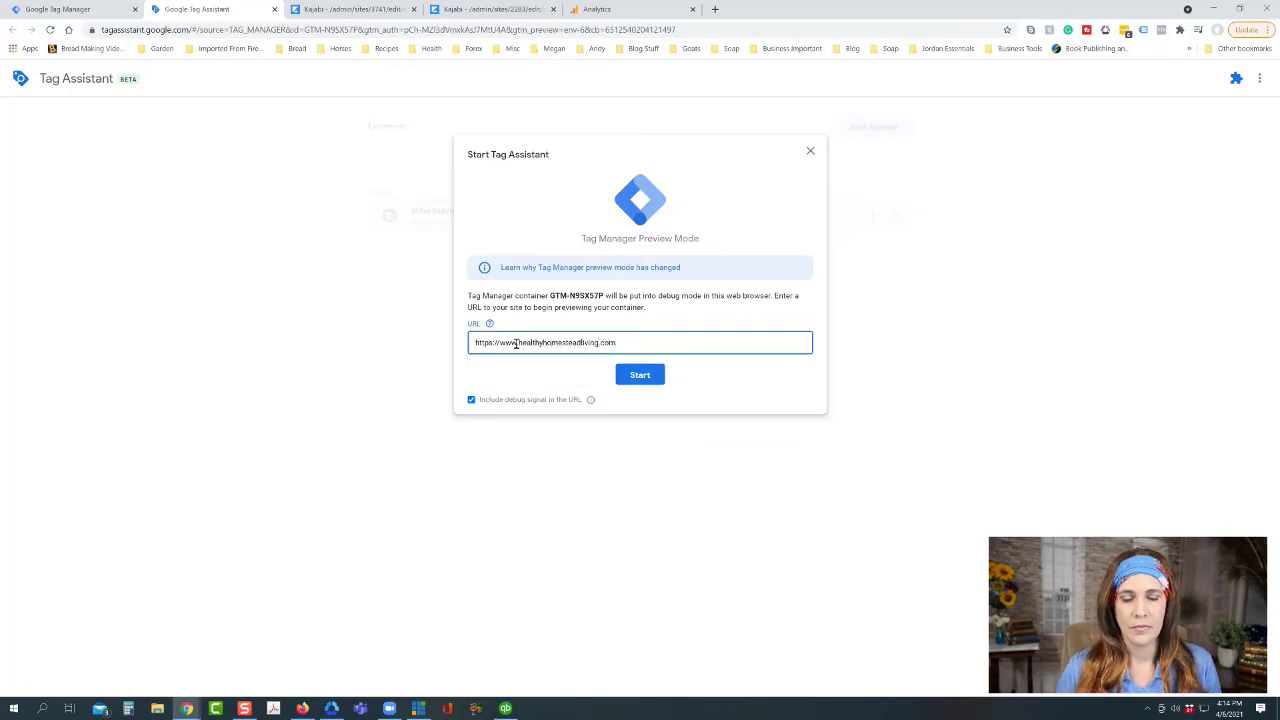
{"action": "left_click", "coordinate": [618, 380]}
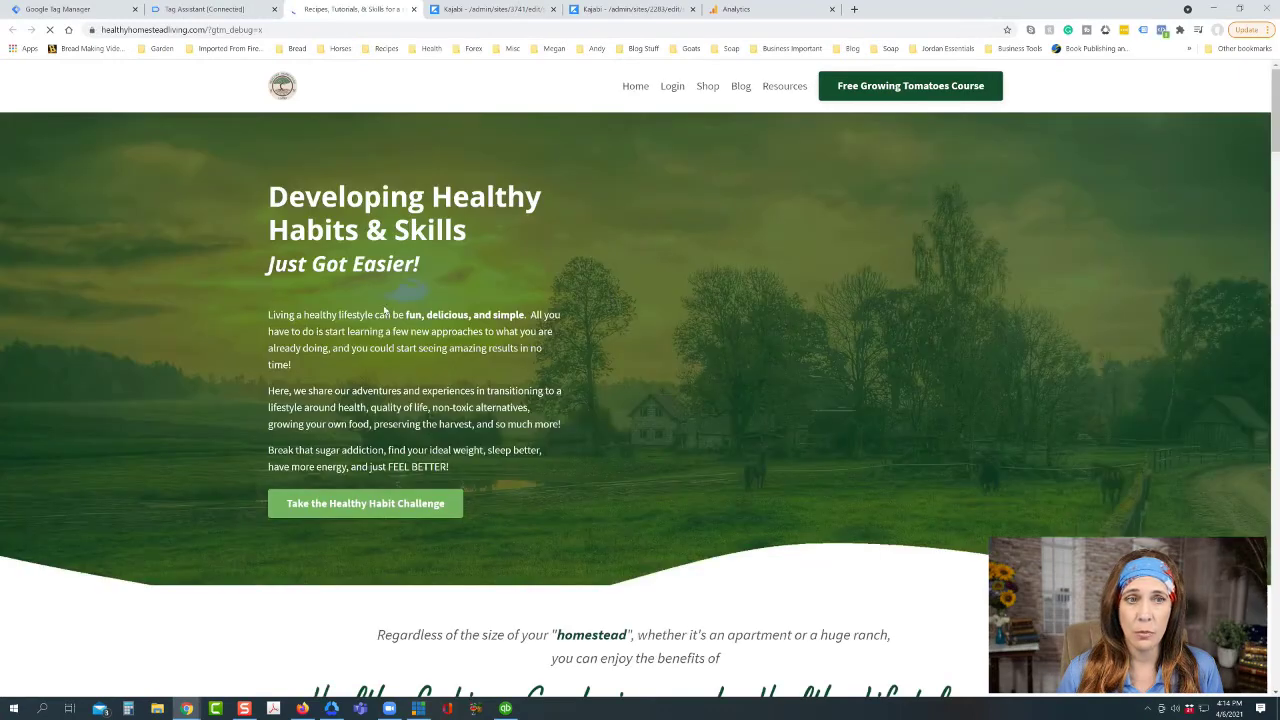
{"action": "left_click", "coordinate": [216, 12]}
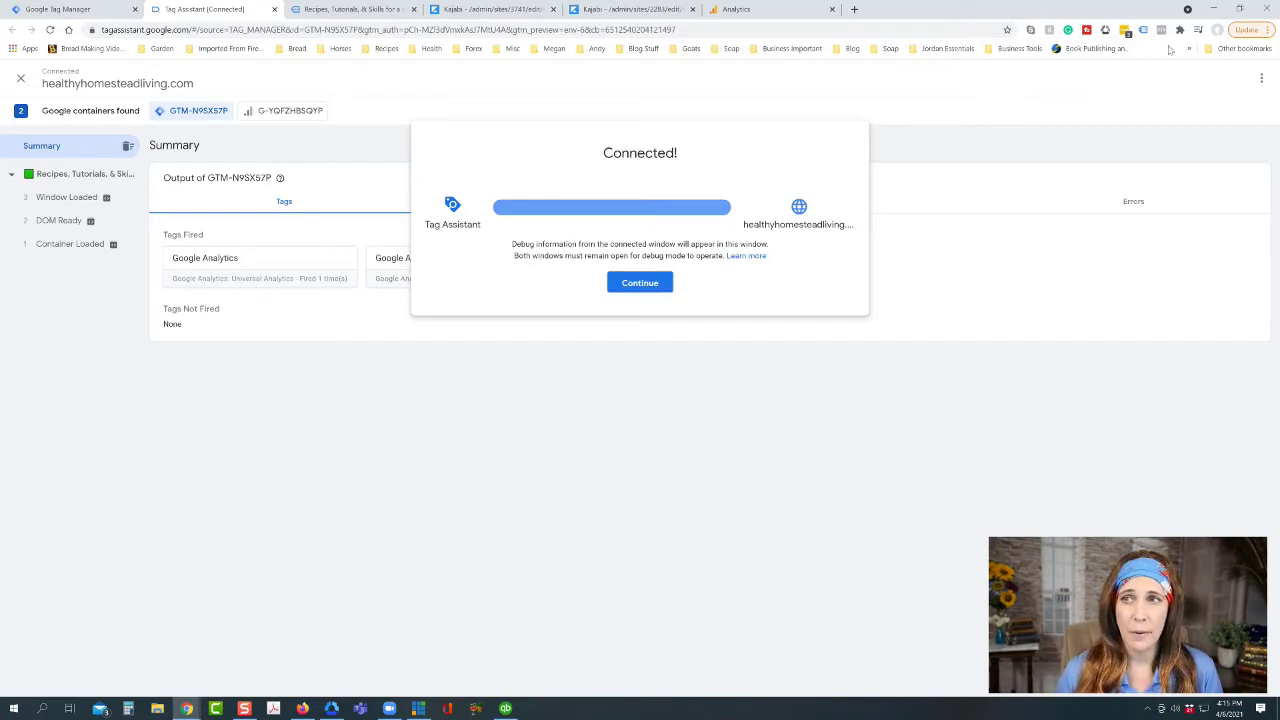
{"action": "left_click", "coordinate": [640, 284]}
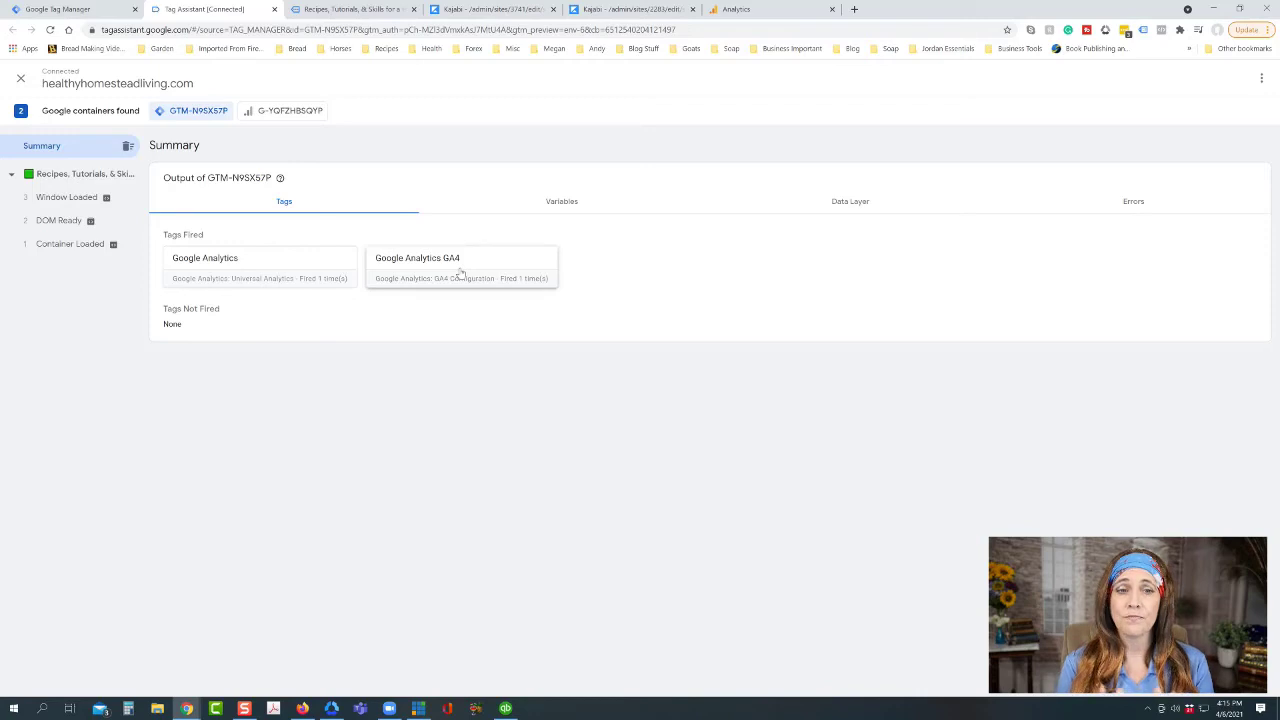
- Return to Google Tag Manager, examine the tag types available for a new tag and the Custom HTML configuration, and discard the tag
{"action": "key", "text": "ctrl+1"}
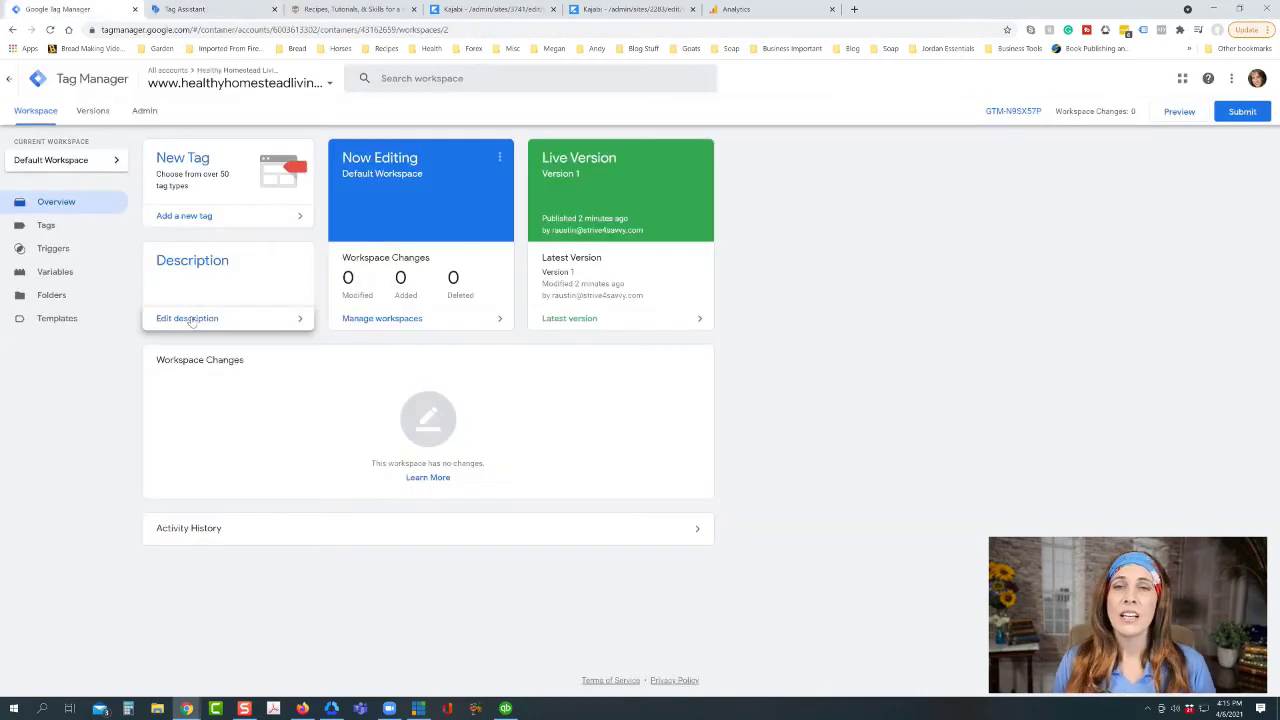
{"action": "left_click", "coordinate": [172, 160]}
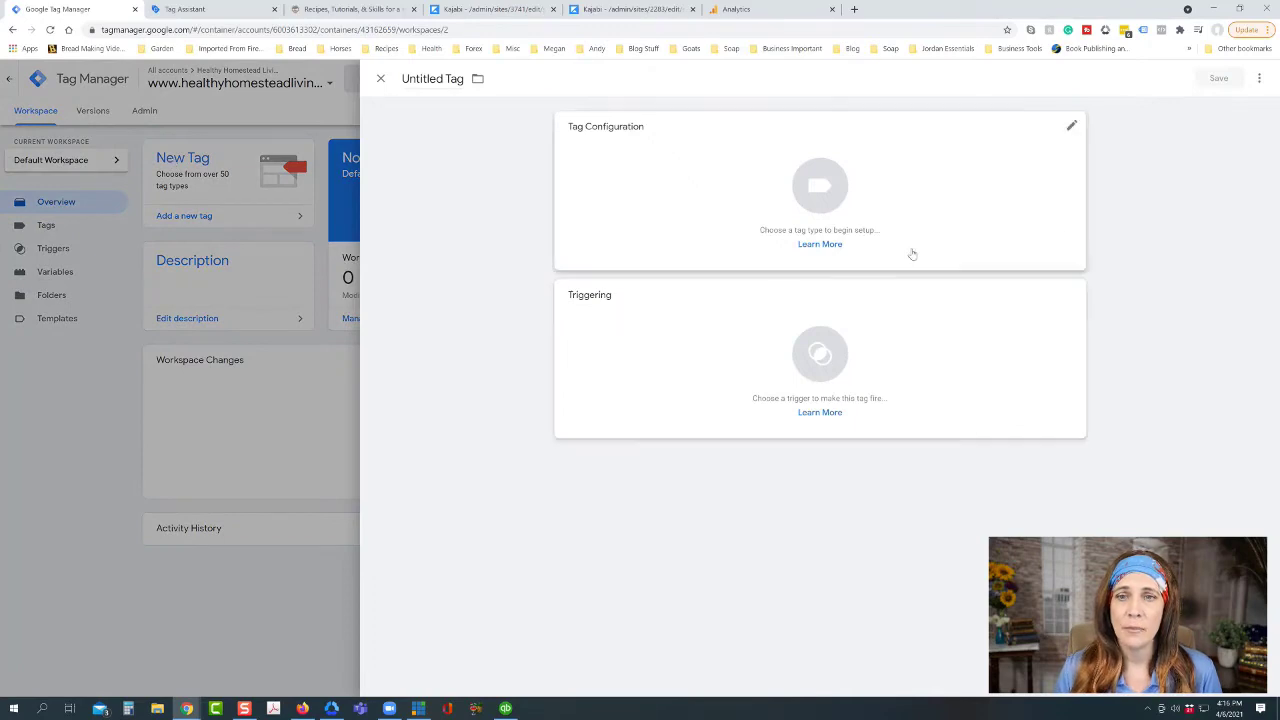
{"action": "left_click", "coordinate": [768, 194]}
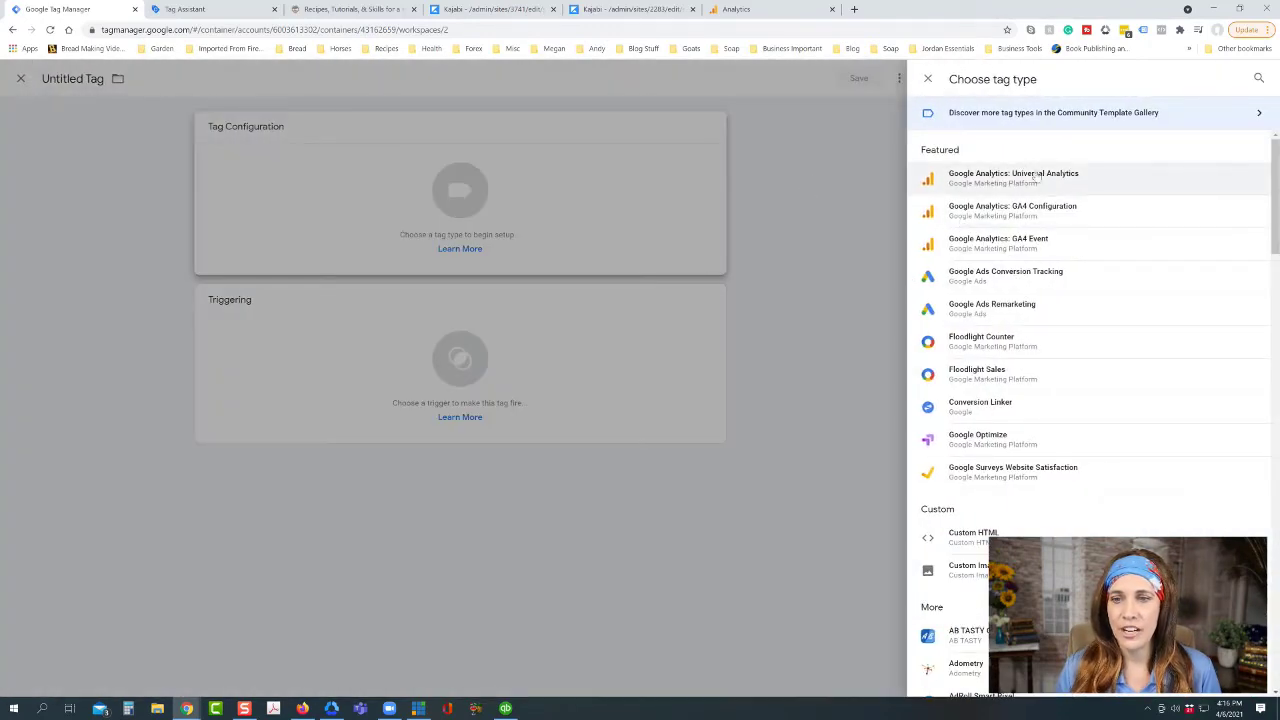
{"action": "scroll", "coordinate": [1000, 500], "scroll_direction": "down", "scroll_amount": 3}
{"action": "scroll", "coordinate": [1000, 503], "scroll_direction": "down", "scroll_amount": 3}
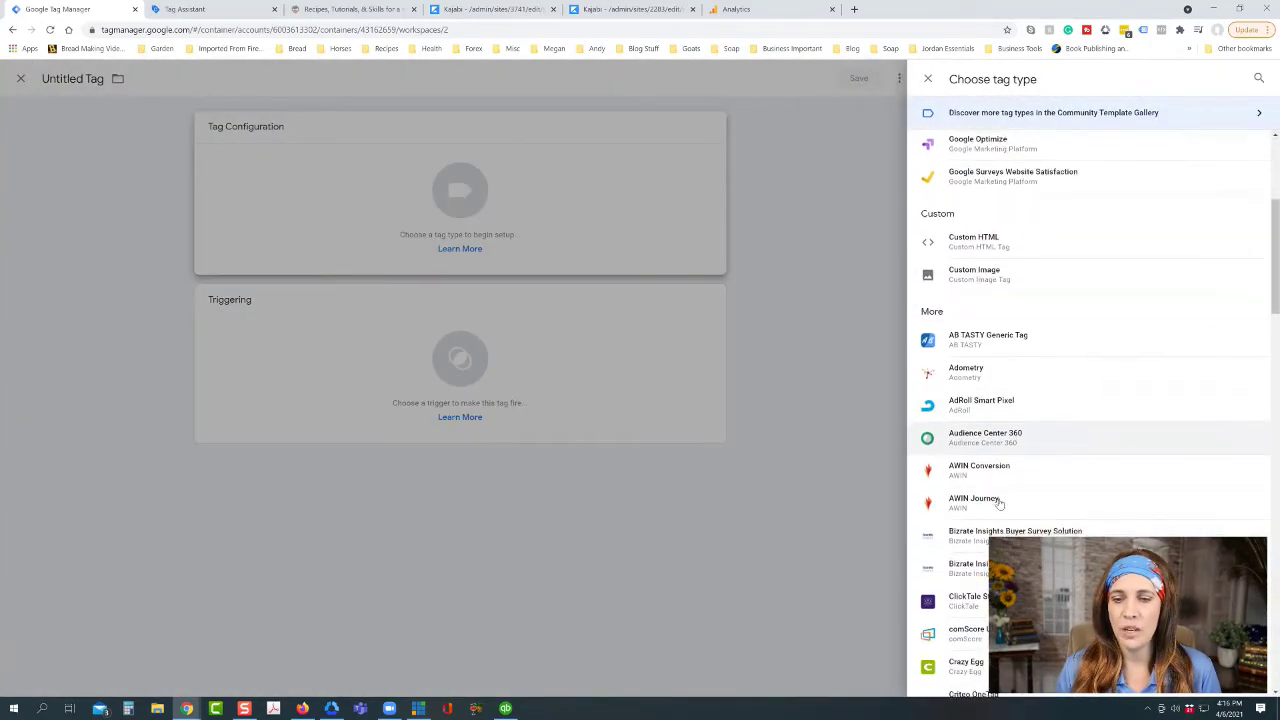
{"action": "scroll", "coordinate": [998, 504], "scroll_direction": "up", "scroll_amount": 5}
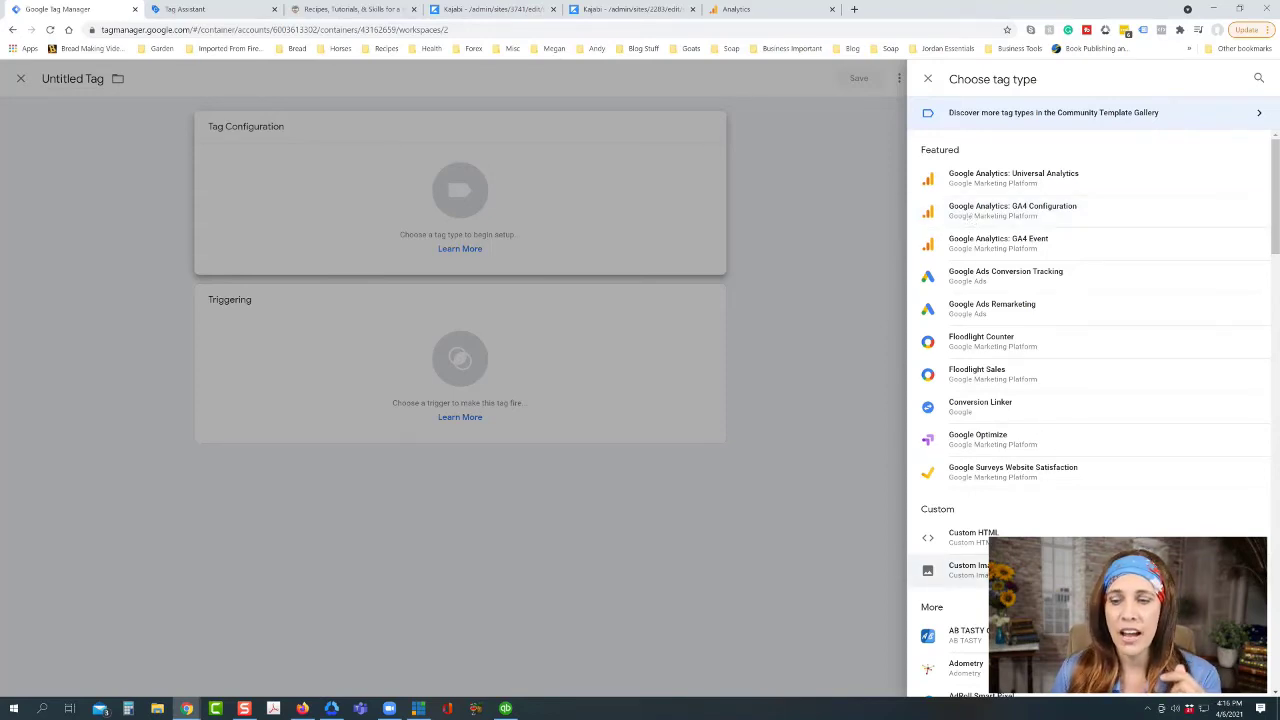
{"action": "left_click", "coordinate": [966, 538]}
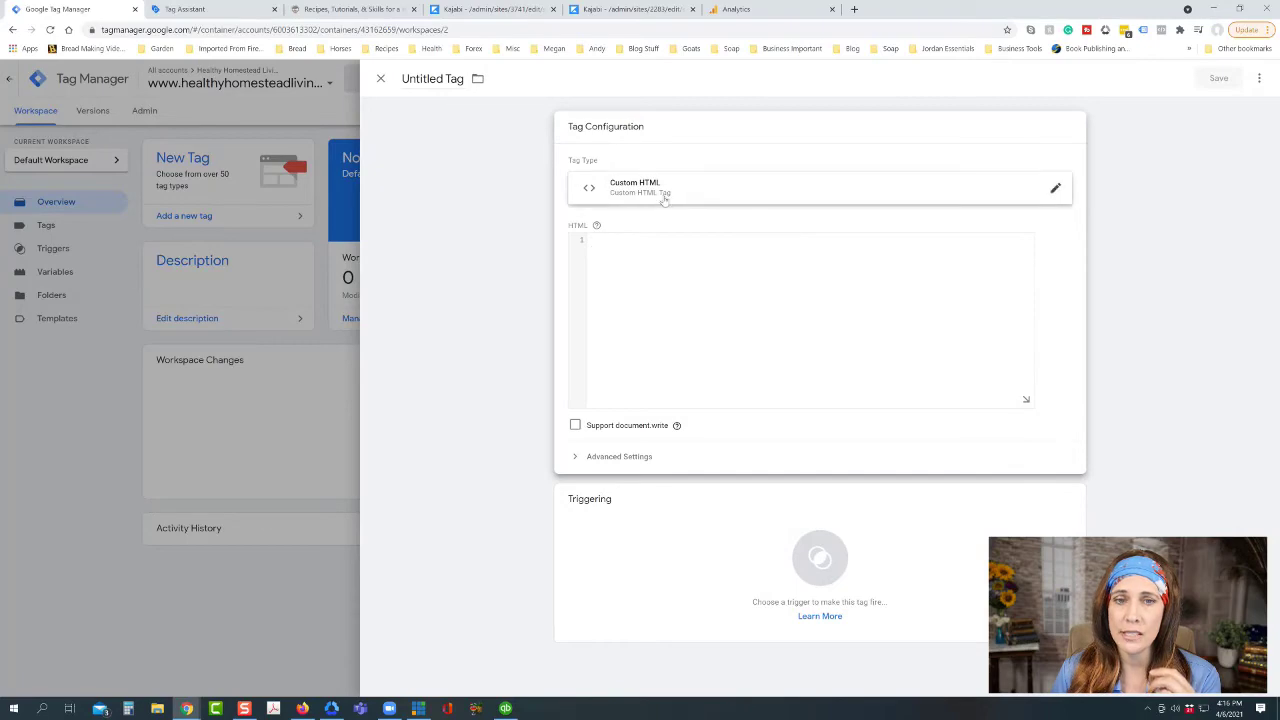
{"action": "left_click", "coordinate": [380, 79]}
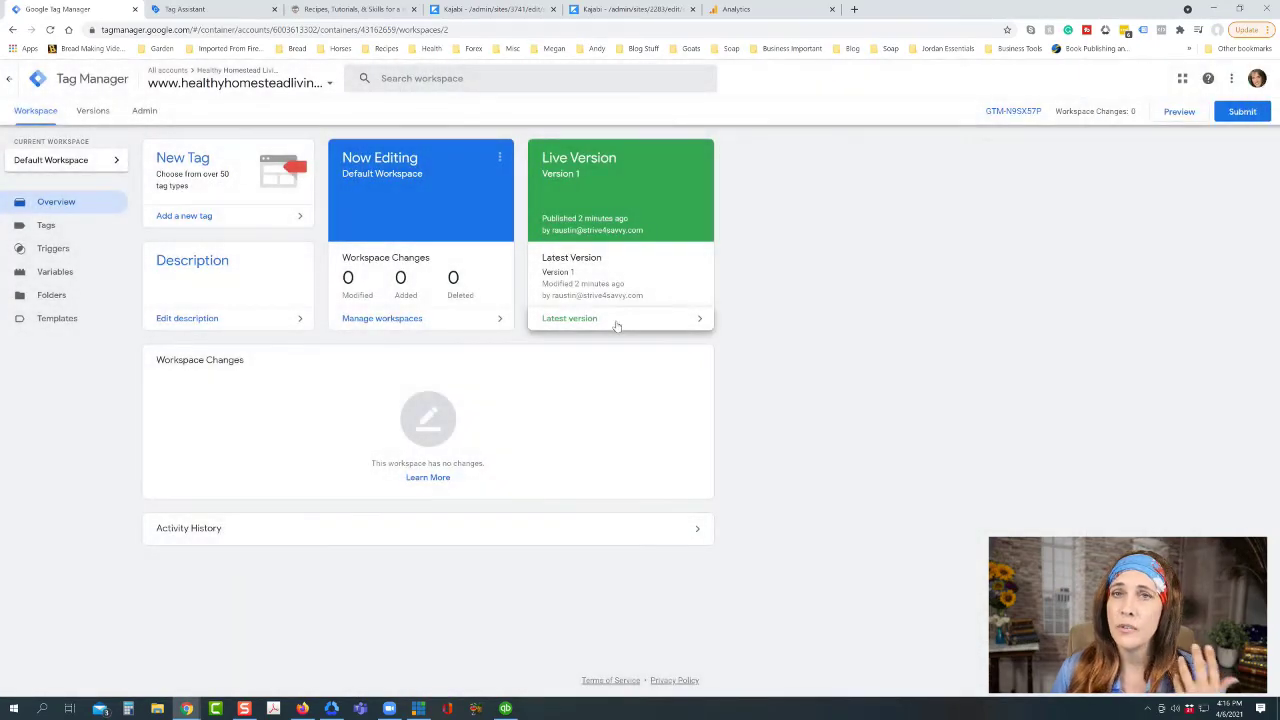
- Start another new tag, examine the featured, custom and third-party tag types, and leave the tag type unselected
{"action": "left_click", "coordinate": [187, 160]}
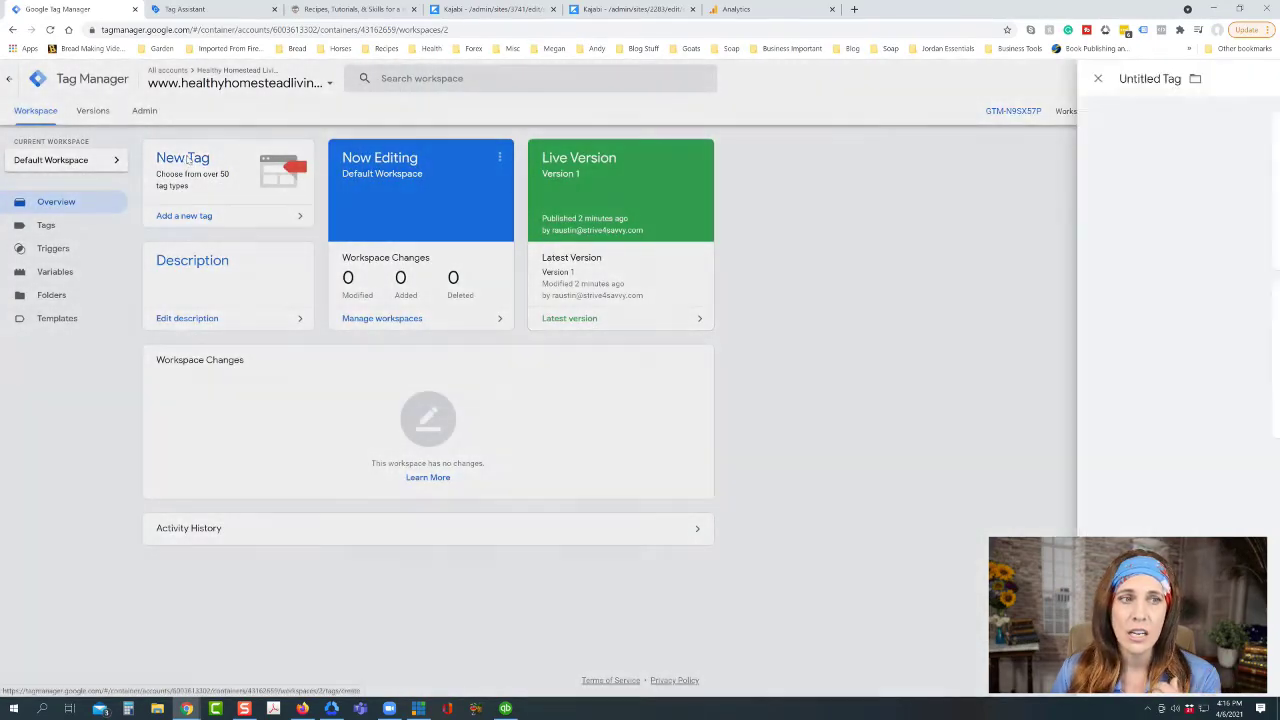
{"action": "left_click", "coordinate": [808, 195]}
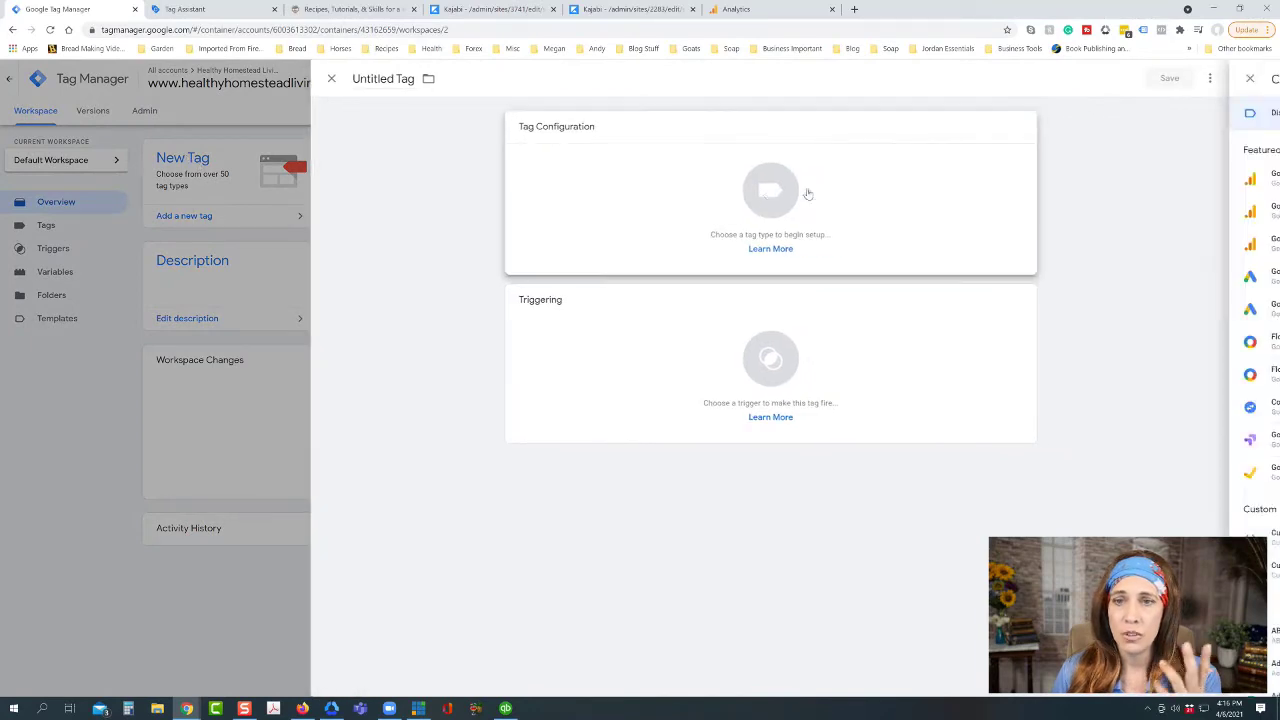
{"action": "scroll", "coordinate": [934, 370], "scroll_direction": "down", "scroll_amount": 1}
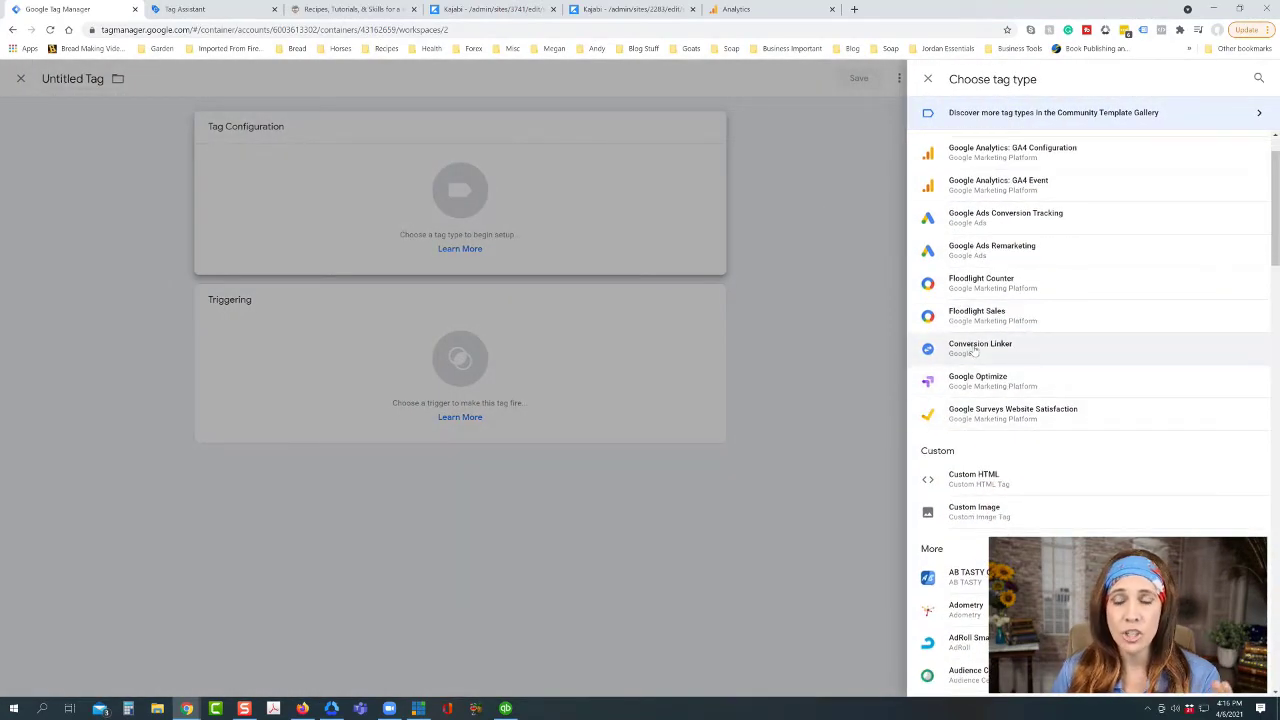
{"action": "scroll", "coordinate": [990, 272], "scroll_direction": "up", "scroll_amount": 1}
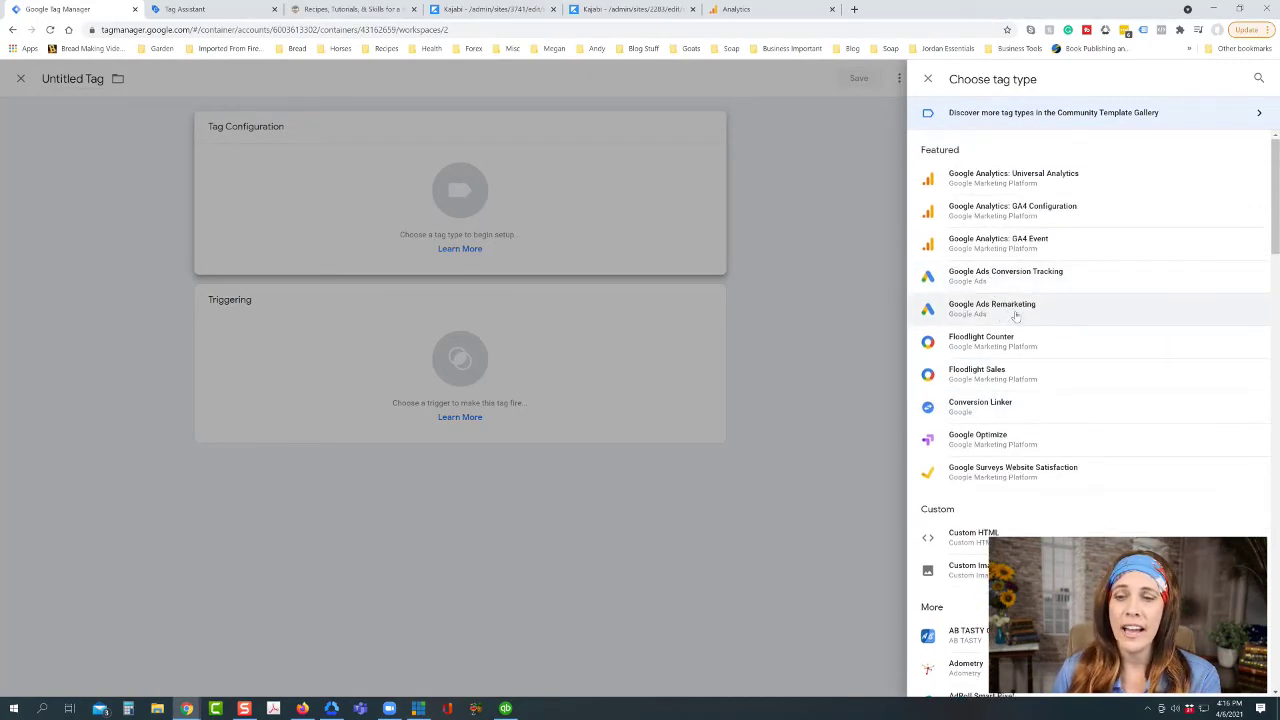
{"action": "scroll", "coordinate": [1015, 316], "scroll_direction": "down", "scroll_amount": 4}
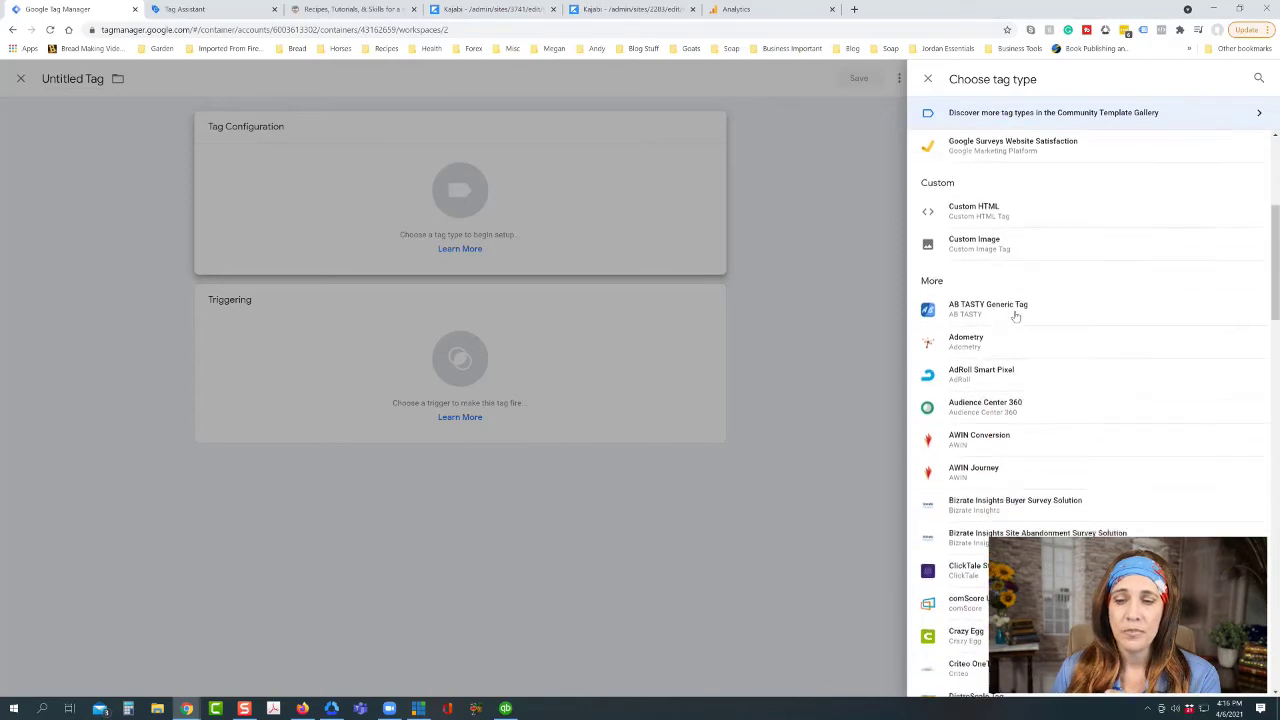
{"action": "scroll", "coordinate": [1015, 316], "scroll_direction": "down", "scroll_amount": 3}
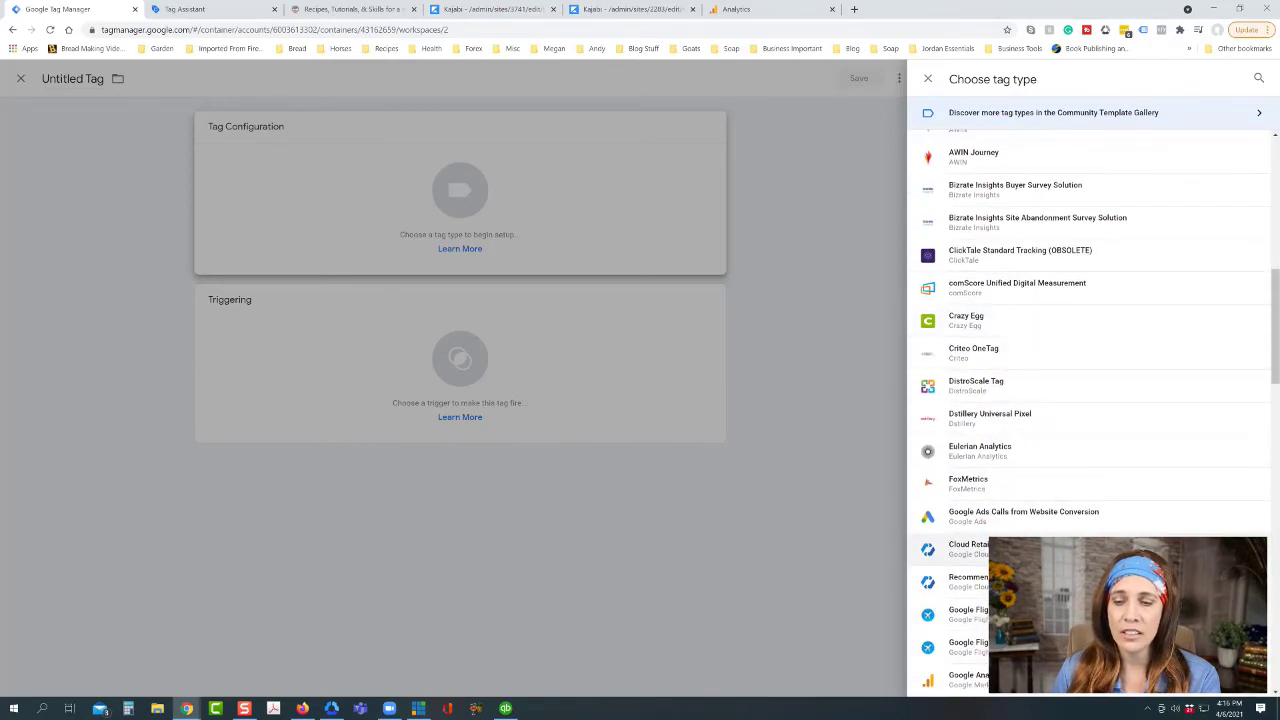
{"action": "scroll", "coordinate": [1050, 555], "scroll_direction": "up", "scroll_amount": 2}
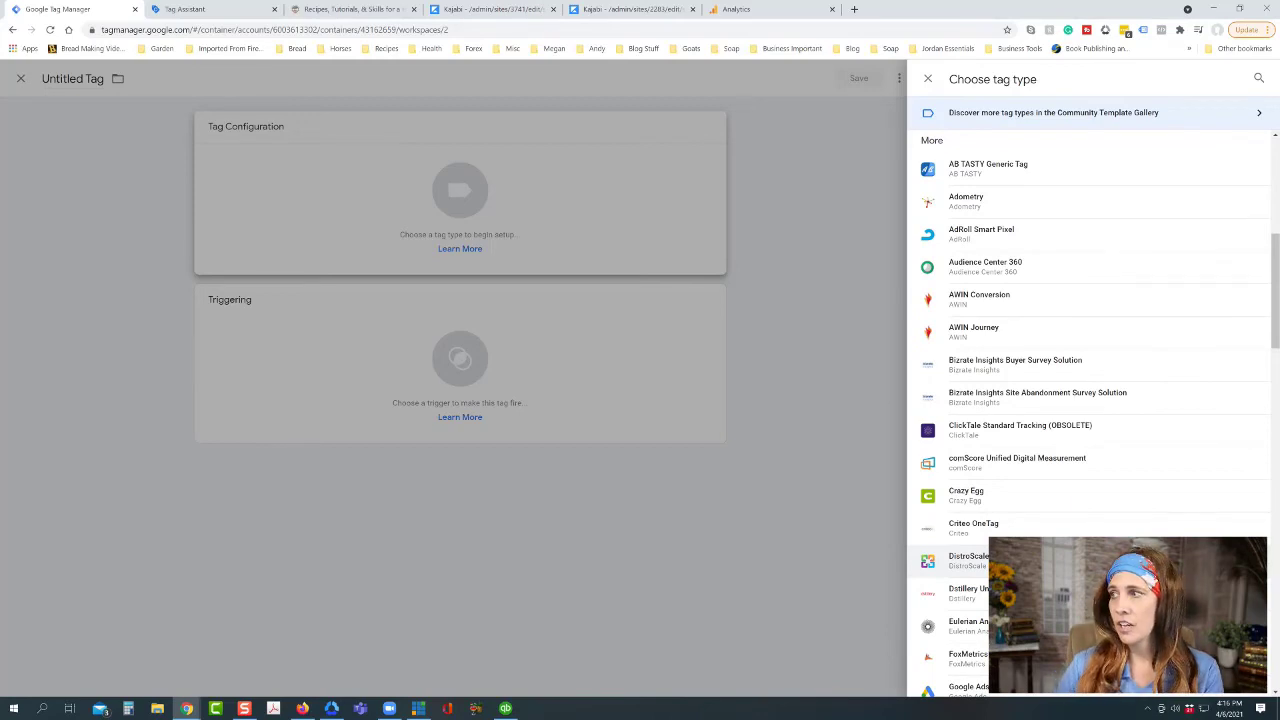
{"action": "left_click", "coordinate": [928, 80]}
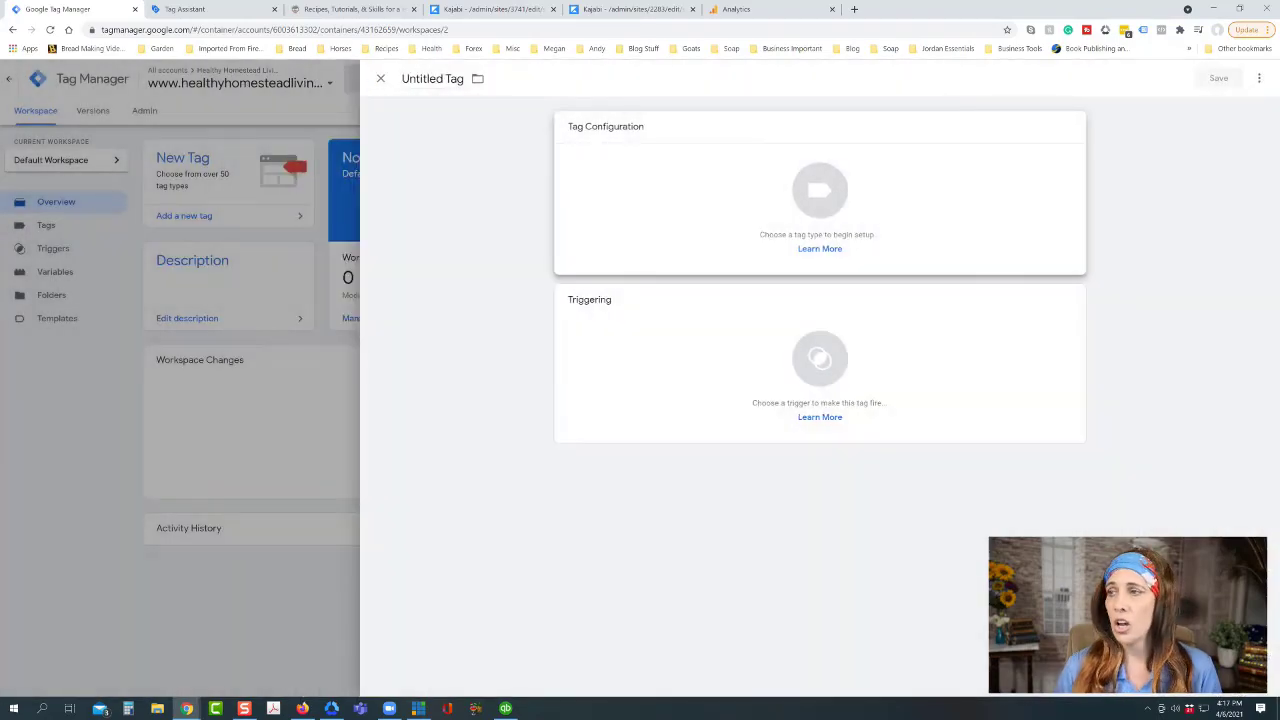